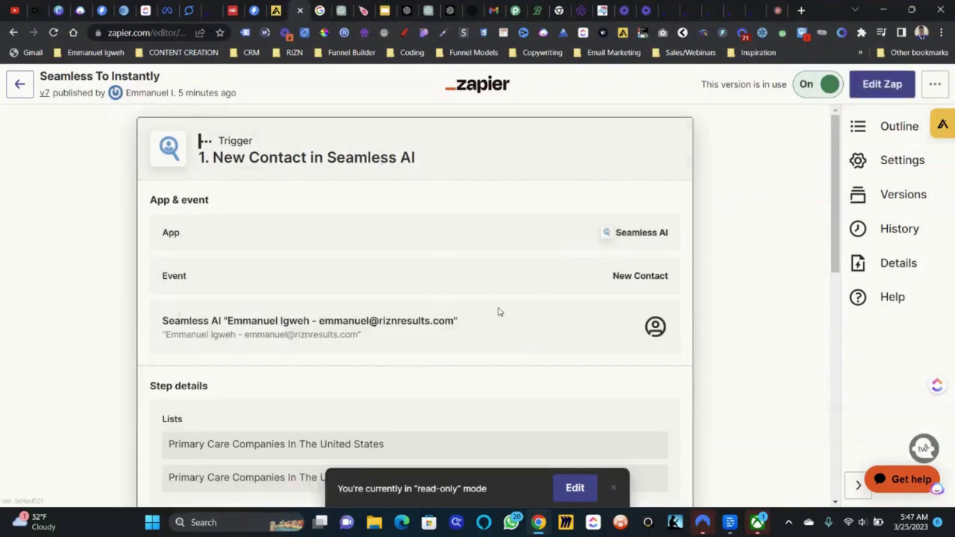
# - Scroll down to see the New Contact in Seamless AI trigger's app, event and lists
pyautogui.scroll(-2, 498, 314)
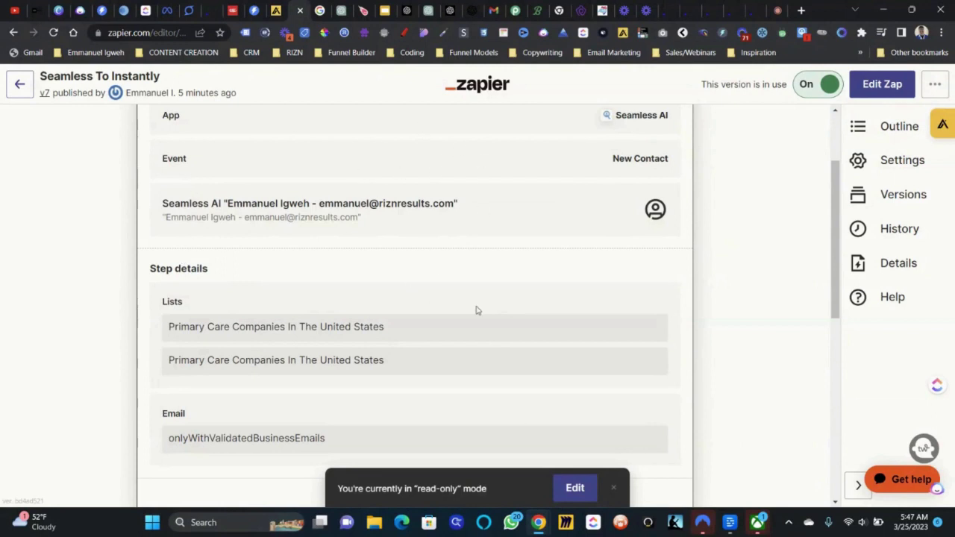
# - Expand the first Send Prompt in OpenAI step and read its email-writing prompt
pyautogui.scroll(-1, 458, 307)
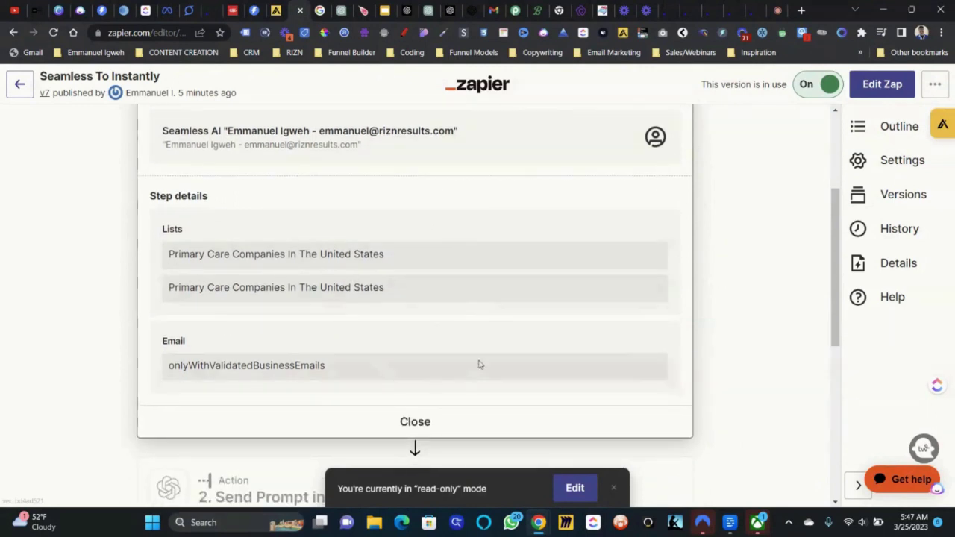
pyautogui.scroll(-2, 433, 326)
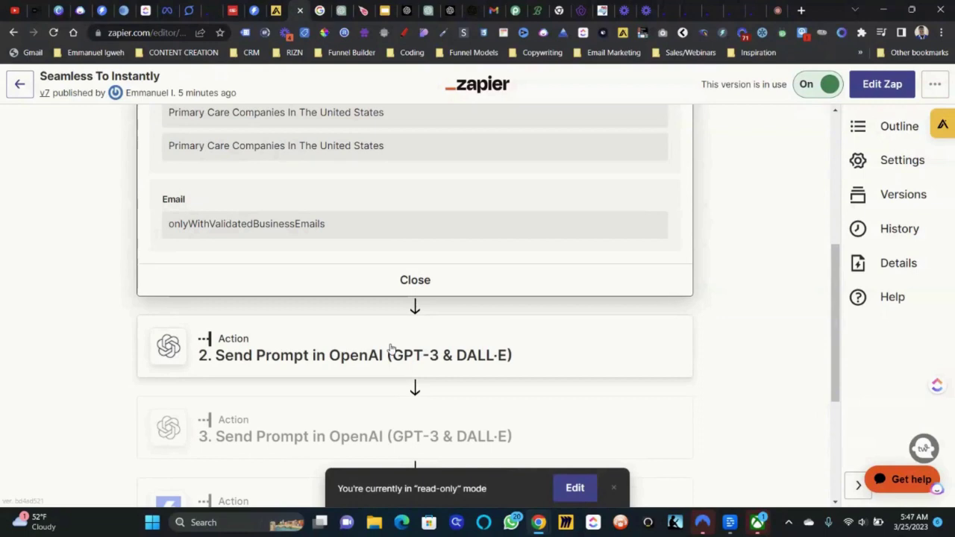
pyautogui.click(390, 349)
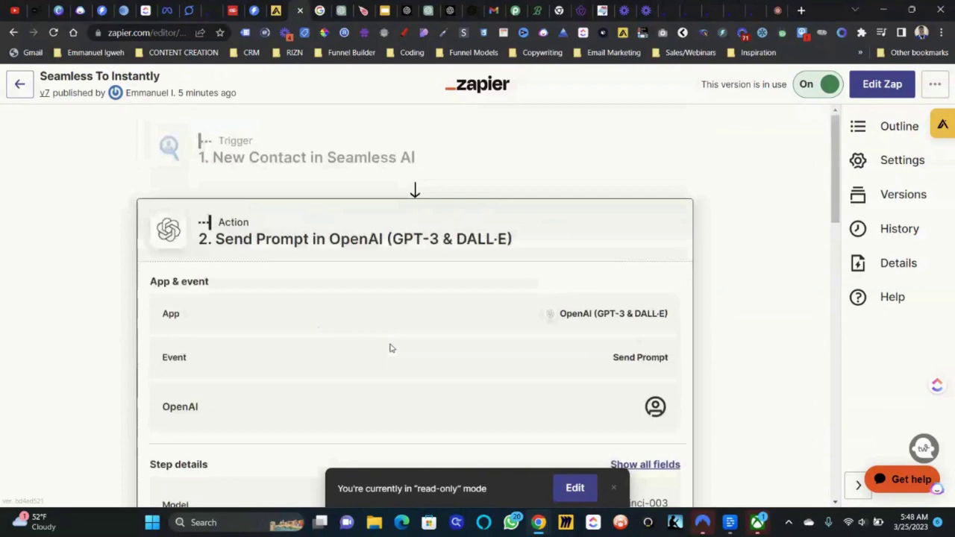
pyautogui.scroll(-5, 390, 349)
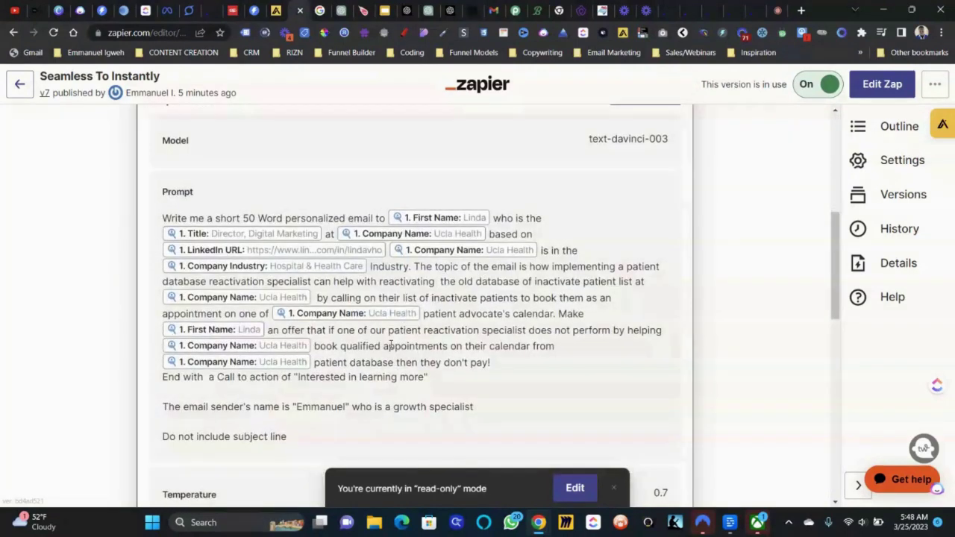
pyautogui.scroll(-2, 389, 346)
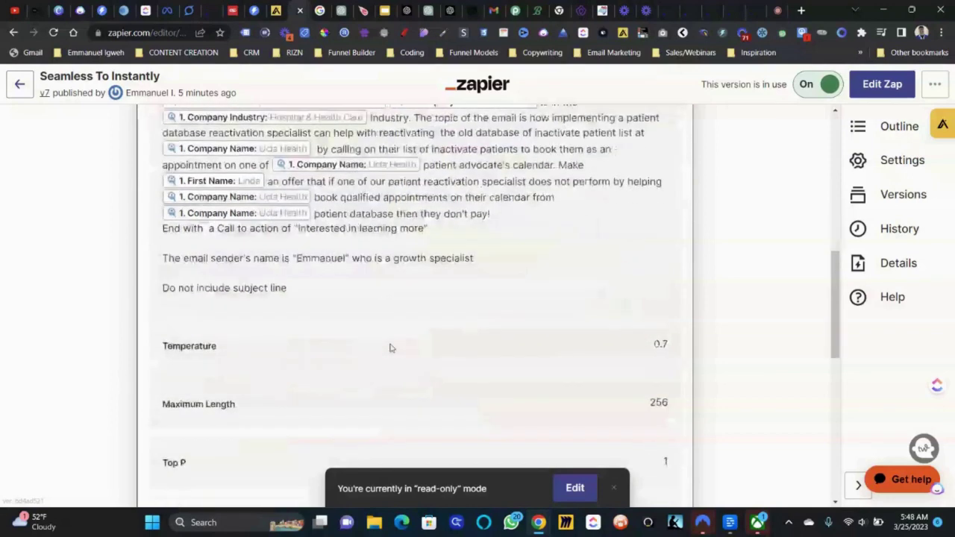
pyautogui.scroll(-4, 390, 348)
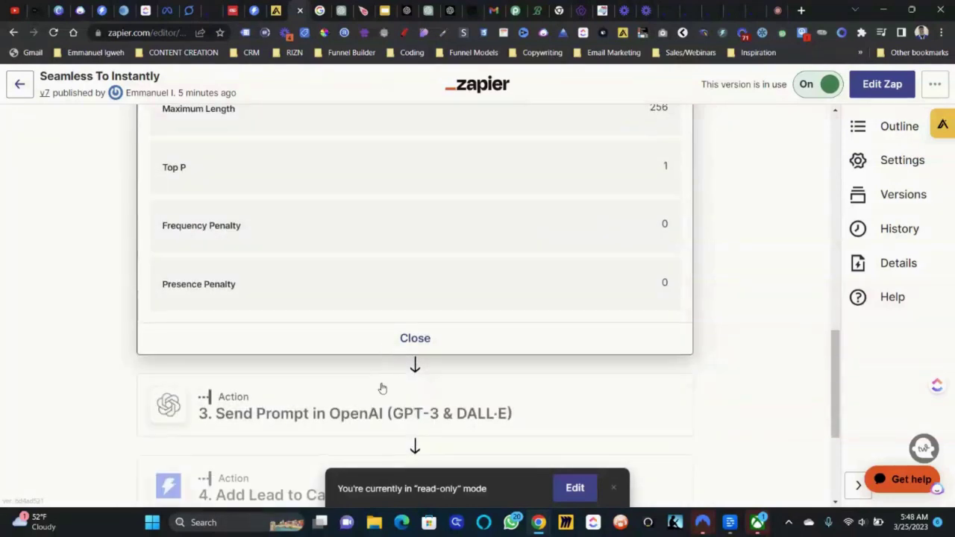
# - Read the second OpenAI step's headline prompt, then go to the Instantly campaign's Leads tab
pyautogui.click(382, 387)
pyautogui.scroll(-4, 381, 386)
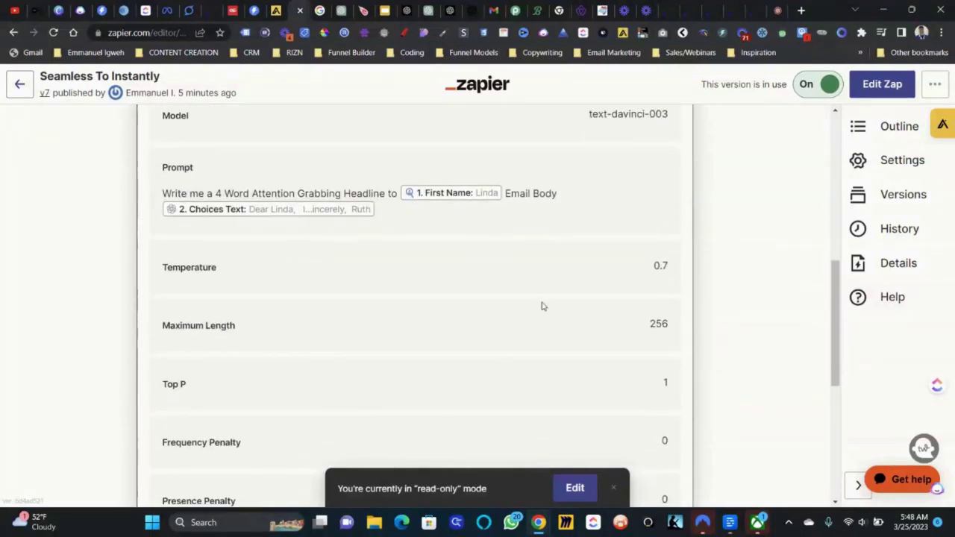
pyautogui.scroll(-4, 550, 273)
pyautogui.scroll(-1, 493, 346)
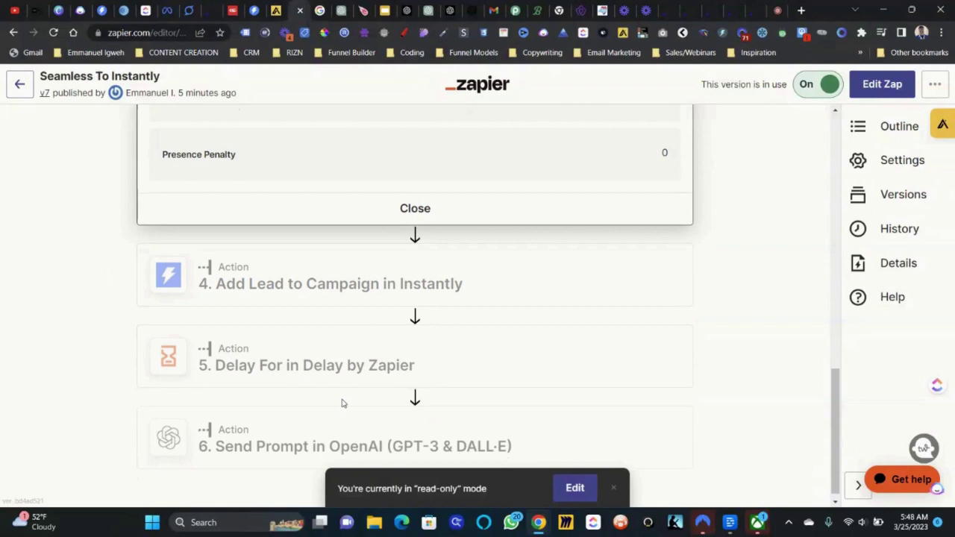
pyautogui.click(262, 7)
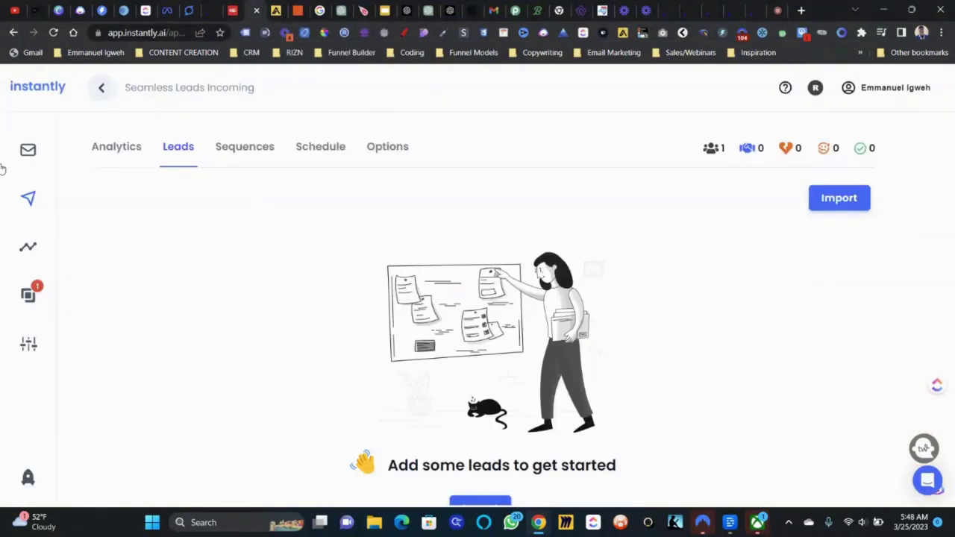
pyautogui.click(104, 90)
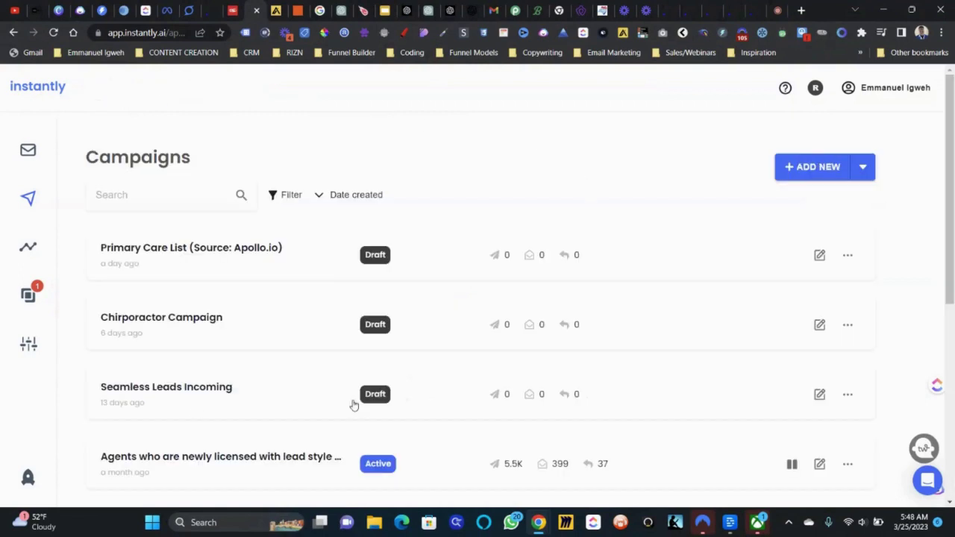
pyautogui.scroll(-1, 253, 254)
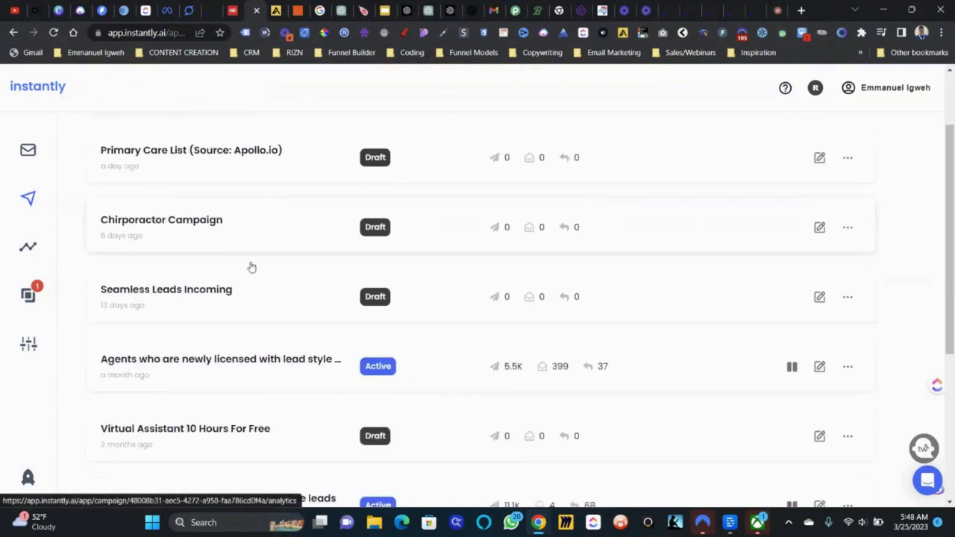
pyautogui.click(190, 296)
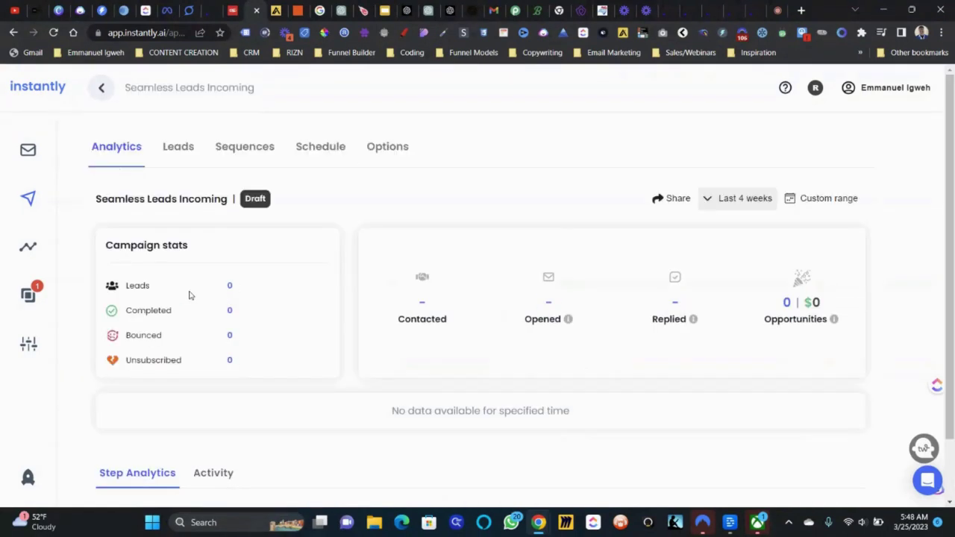
pyautogui.click(182, 157)
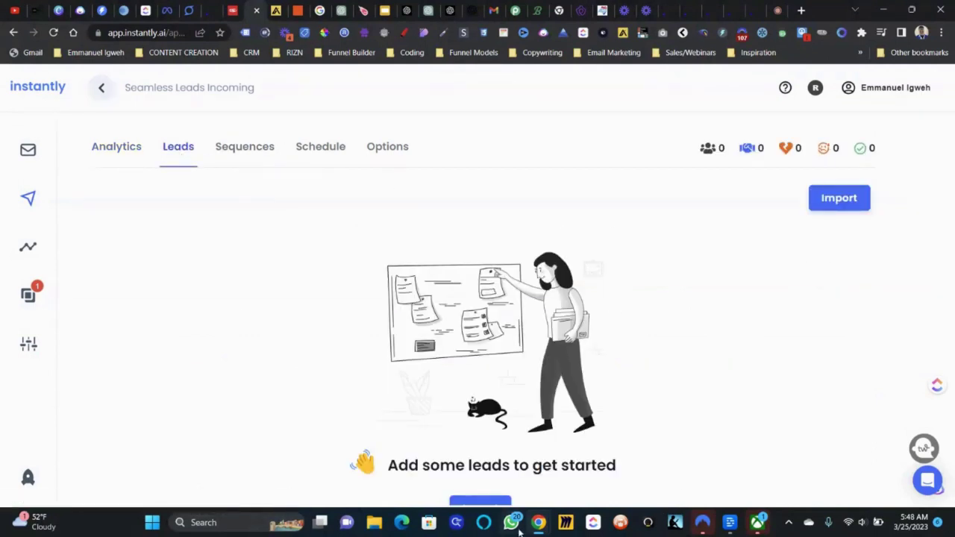
# - Research two recommended contacts in Seamless.AI search, then return to the Instantly campaign
pyautogui.moveTo(538, 522)
pyautogui.click(533, 457)
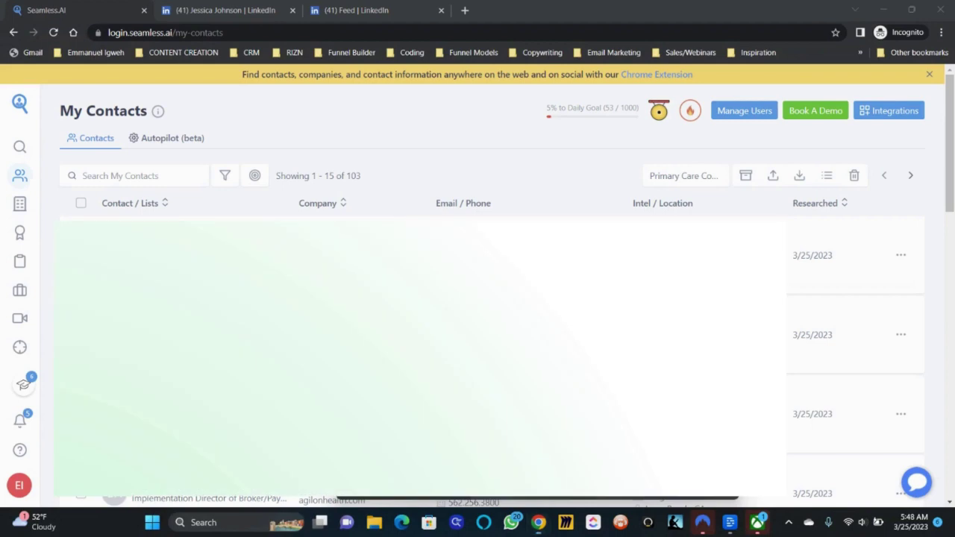
pyautogui.click(20, 153)
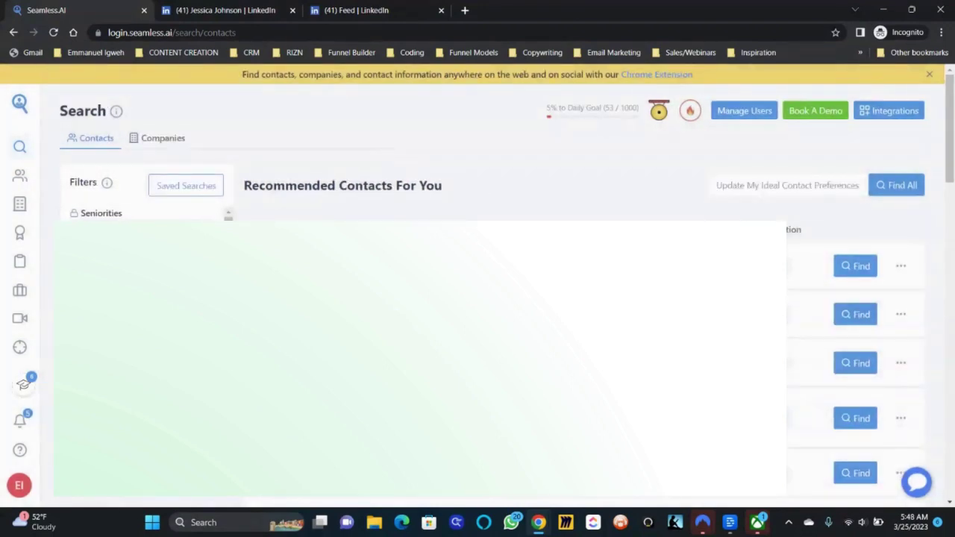
pyautogui.click(852, 265)
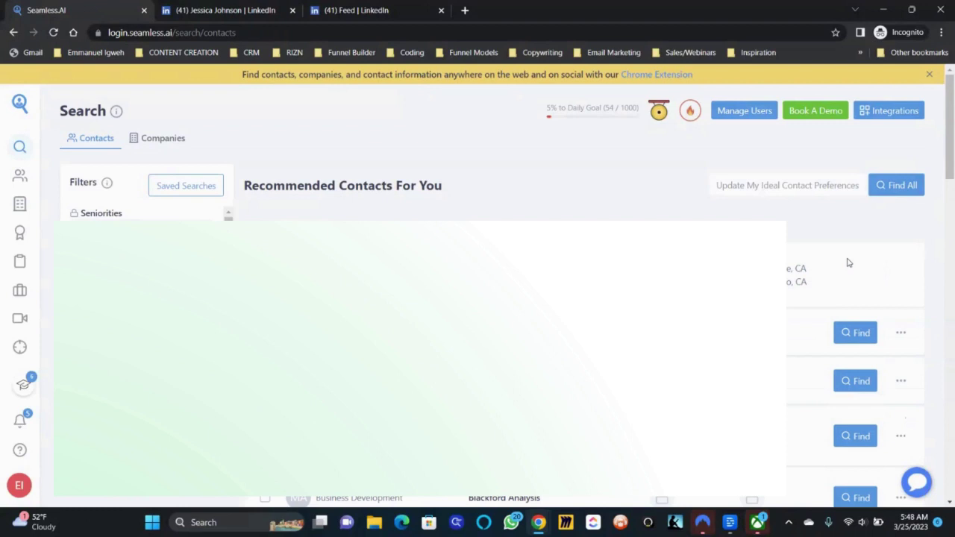
pyautogui.scroll(-1, 847, 263)
pyautogui.click(851, 291)
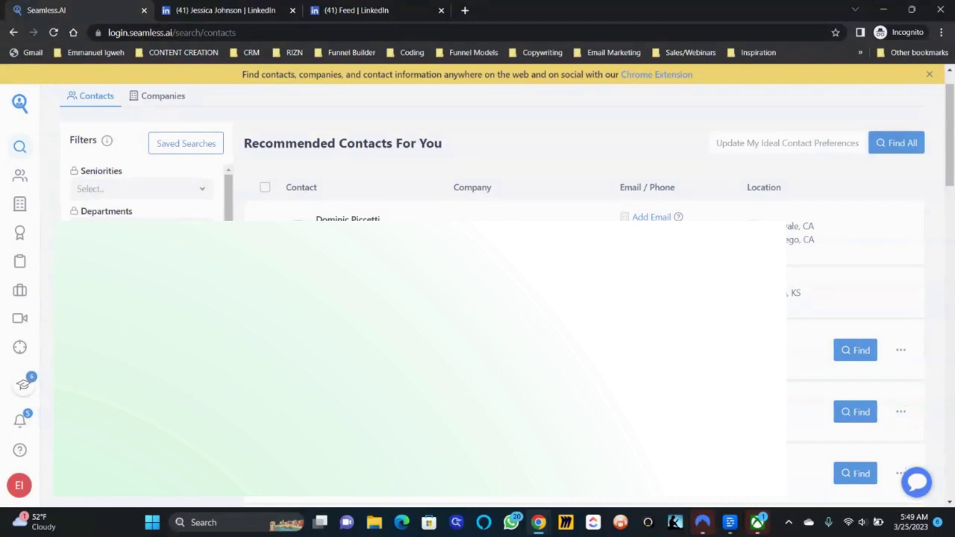
pyautogui.moveTo(539, 531)
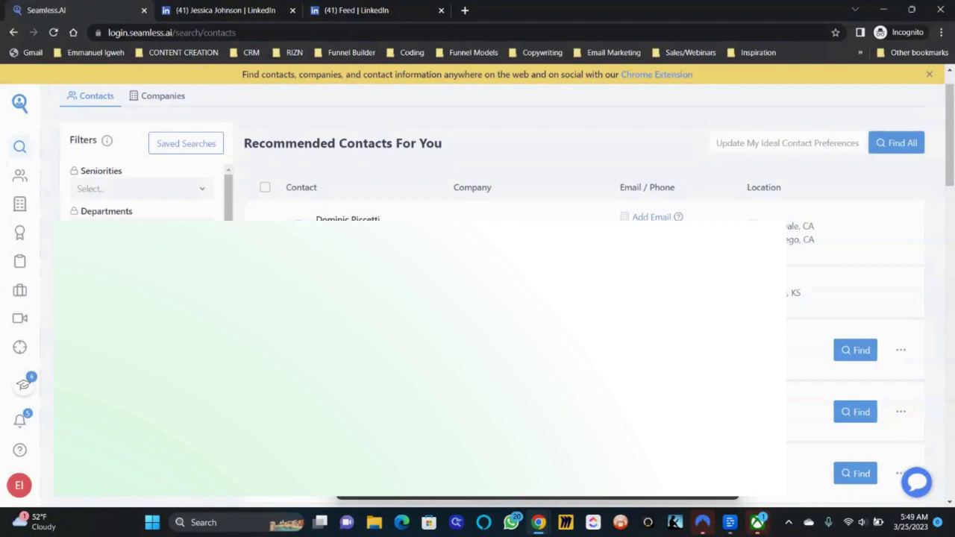
pyautogui.click(537, 496)
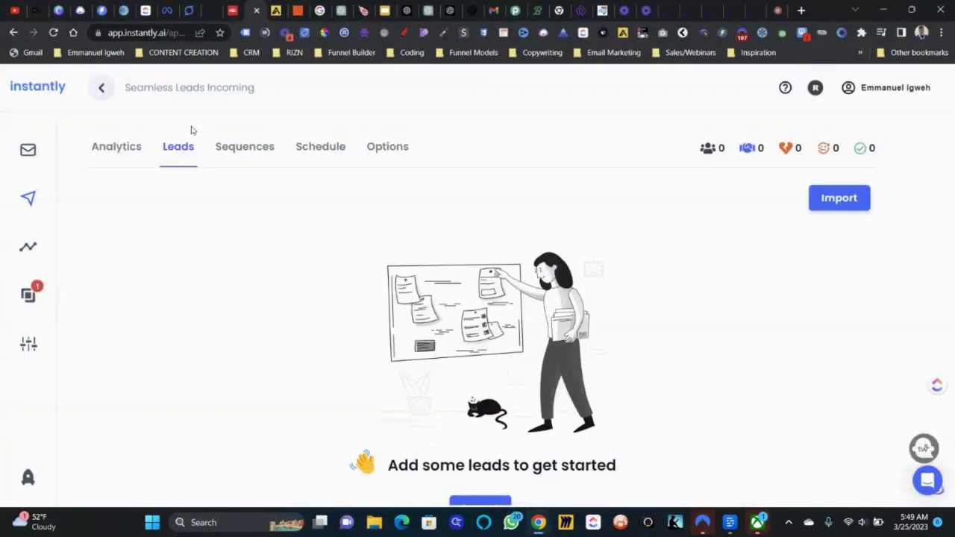
# - Reload the Seamless Leads Incoming campaign and open sequence Step 2 for editing
pyautogui.click(149, 33)
pyautogui.press('Return')
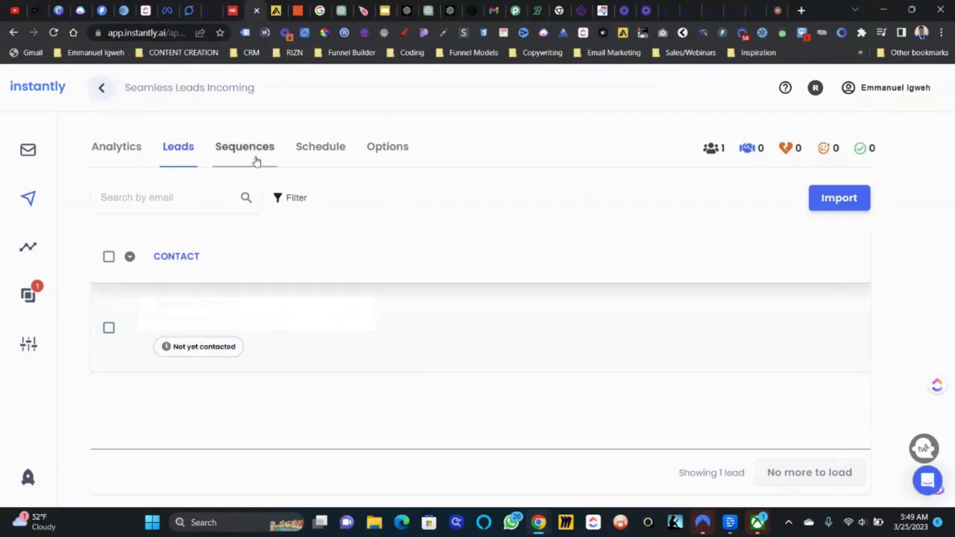
pyautogui.click(256, 160)
pyautogui.click(171, 392)
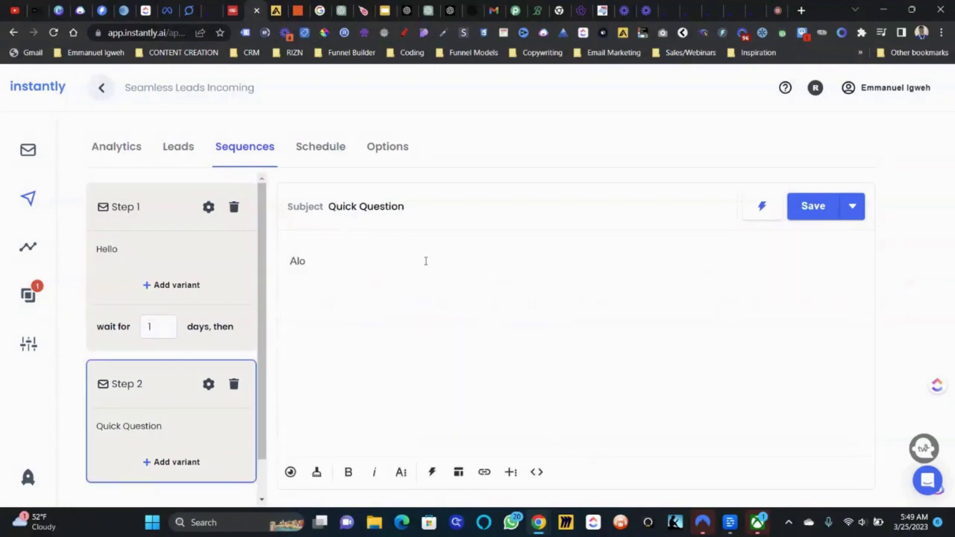
# - Delete Step 2's 'Quick Question' subject and 'Alo' body text
pyautogui.moveTo(405, 206); pyautogui.dragTo(328, 207)
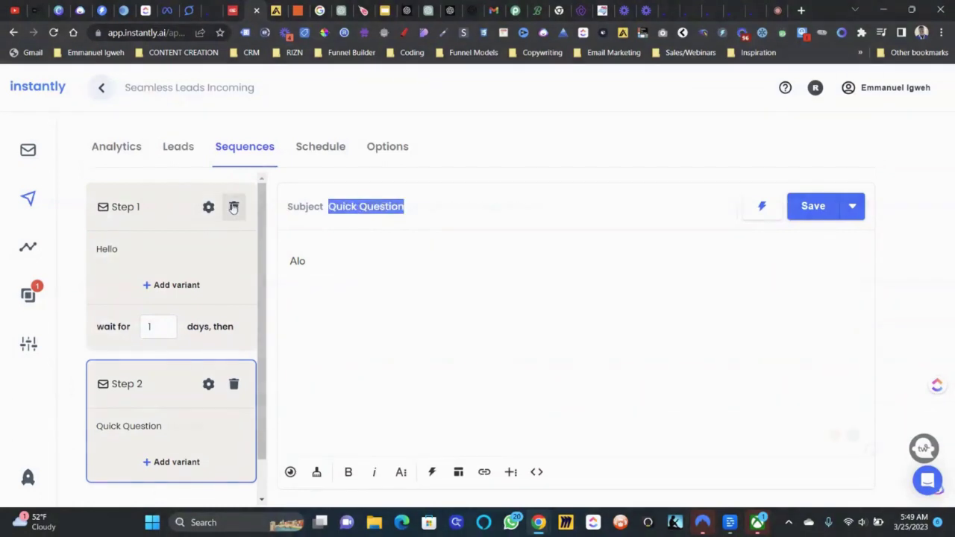
pyautogui.press('BackSpace')
pyautogui.hotkey('ctrl', 'a')
pyautogui.press('BackSpace')
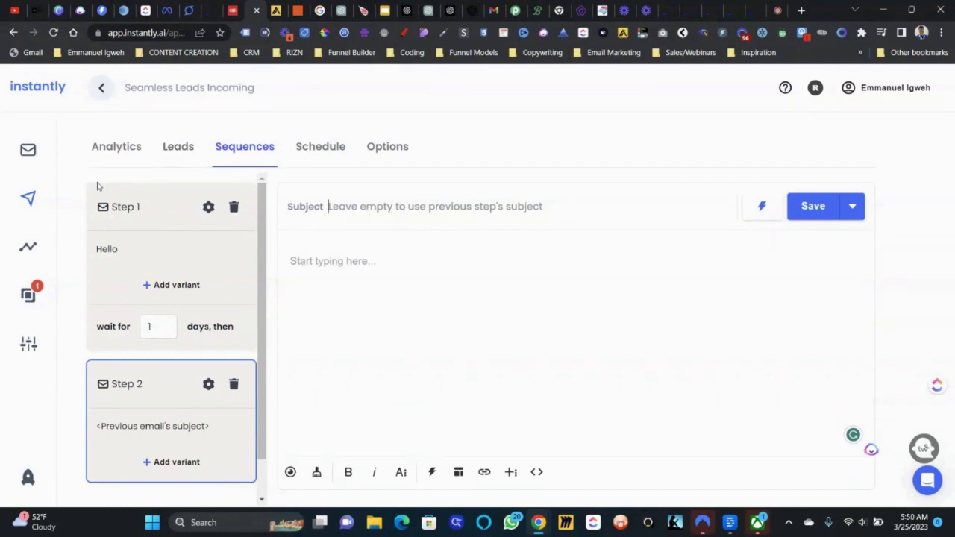
pyautogui.click(182, 148)
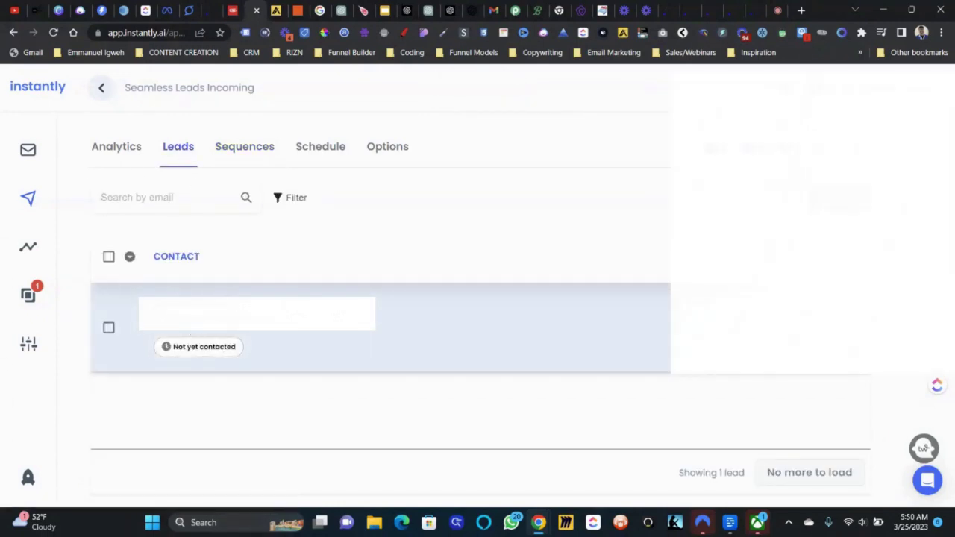
# - Check the new lead's chat_gpt and chat_gpt_hl custom fields in its details panel
pyautogui.click(393, 290)
pyautogui.scroll(-5, 772, 408)
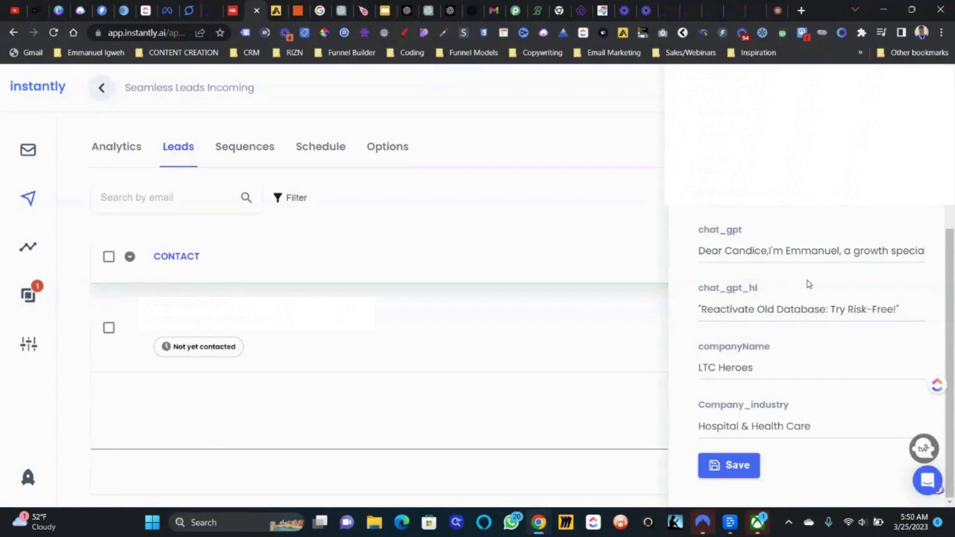
pyautogui.click(250, 155)
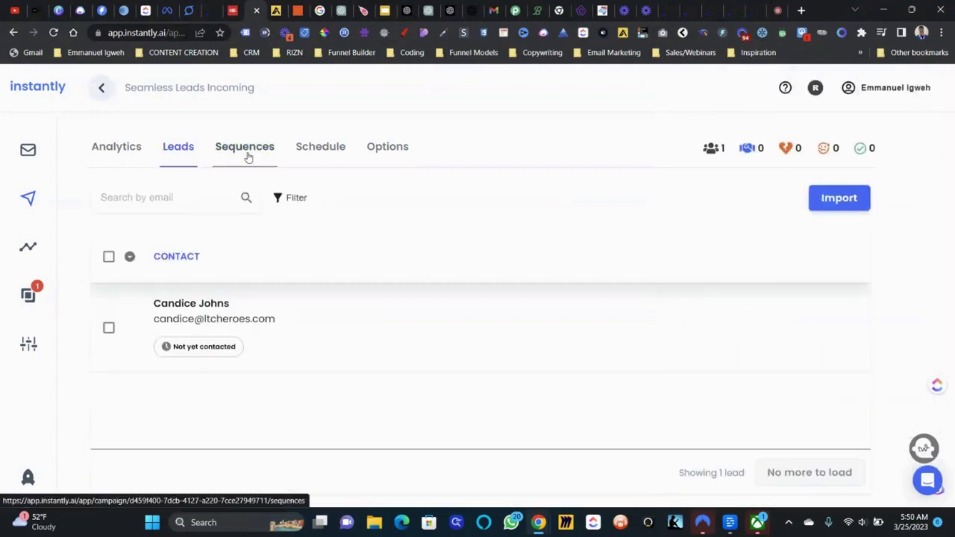
pyautogui.click(249, 155)
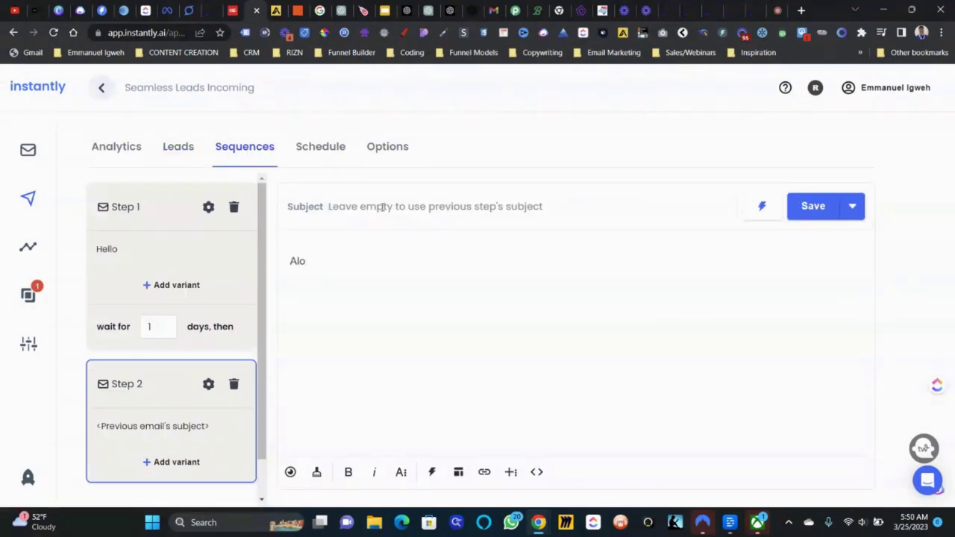
# - Type {{chat_gpt_hl}} as Step 2's subject and replace the 'Alo' body with {{chat_gpt}}
pyautogui.write('{{')
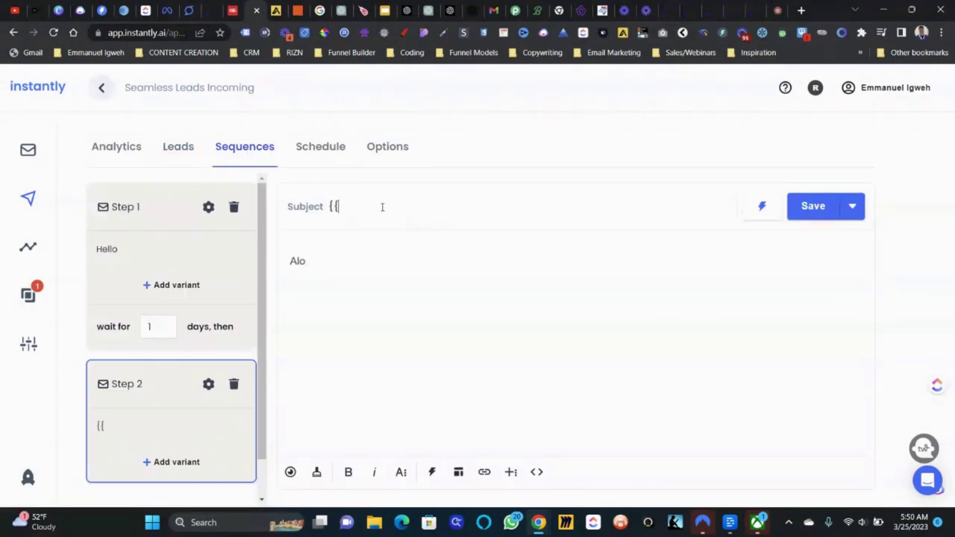
pyautogui.write('chat_gpt')
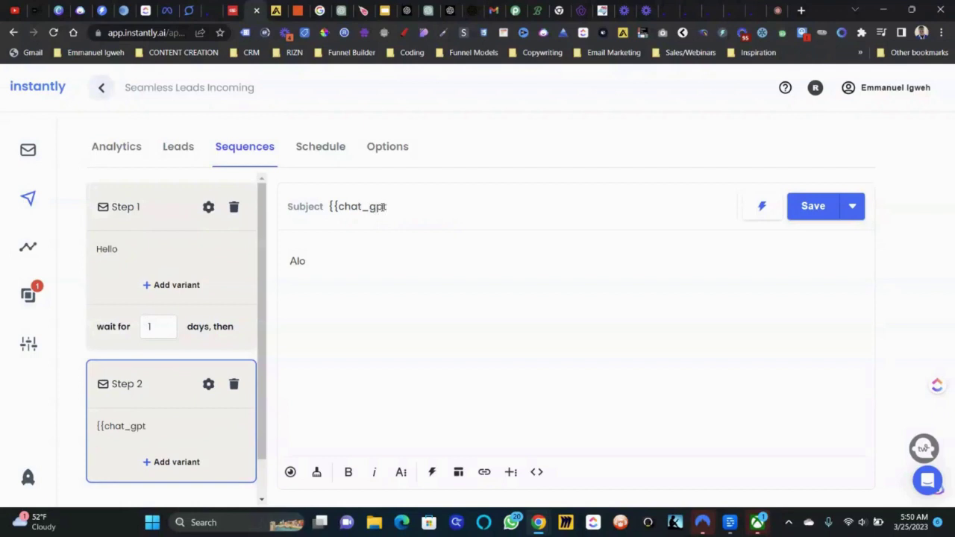
pyautogui.write('_hl')
pyautogui.doubleClick(317, 253)
pyautogui.click(420, 202)
pyautogui.write('l')
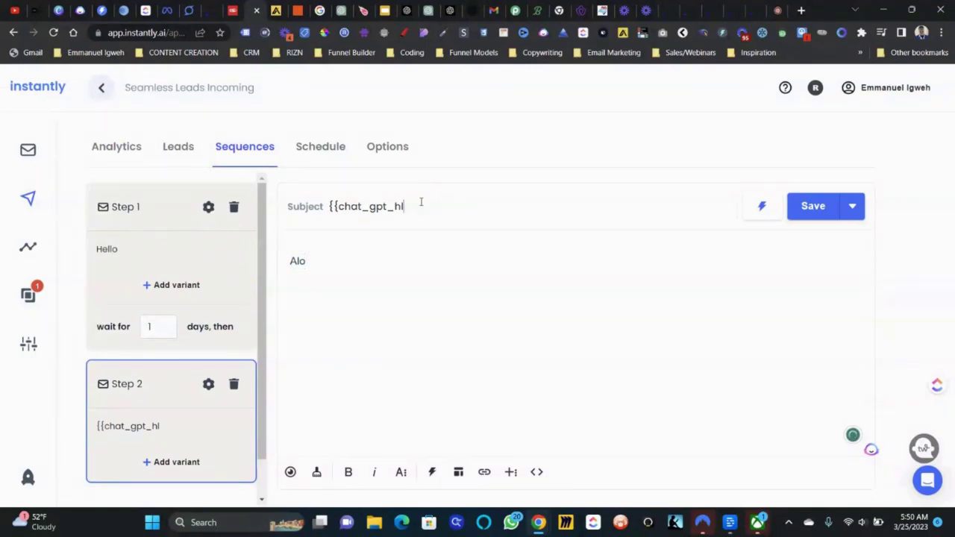
pyautogui.write('}}')
pyautogui.doubleClick(339, 261)
pyautogui.write('chat')
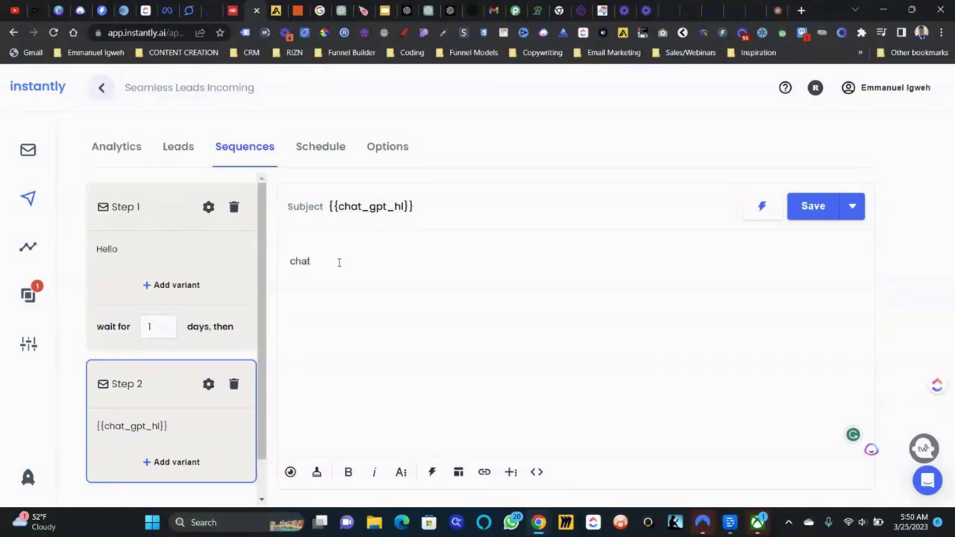
pyautogui.write('_gpt}}')
pyautogui.press('Left')
pyautogui.press('Left')
pyautogui.press('Left')
pyautogui.press('Left')
pyautogui.press('Left')
pyautogui.write('{{')
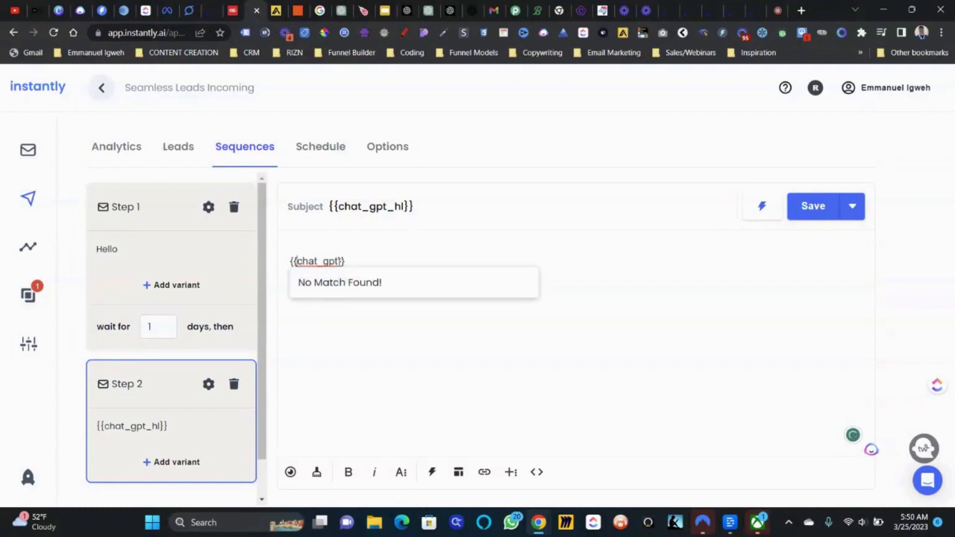
pyautogui.click(480, 341)
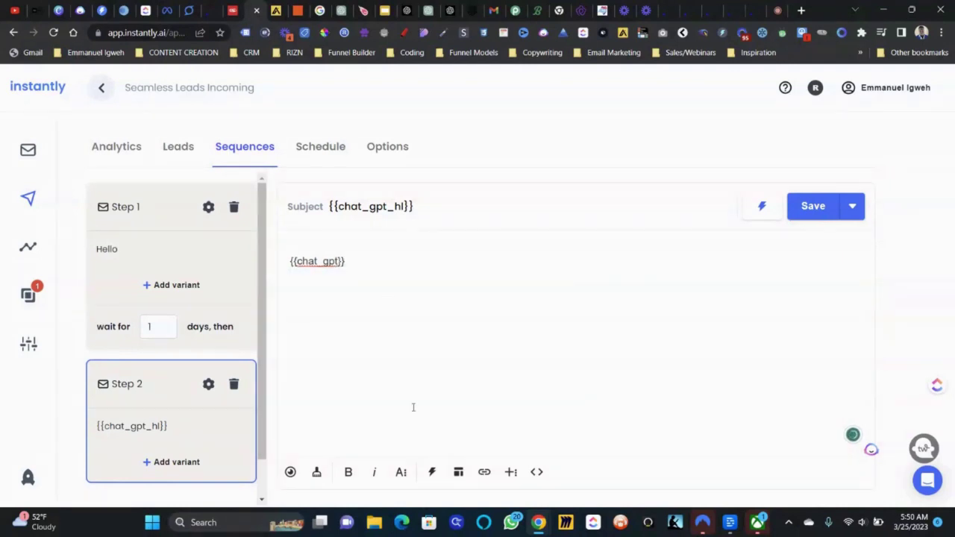
pyautogui.click(290, 473)
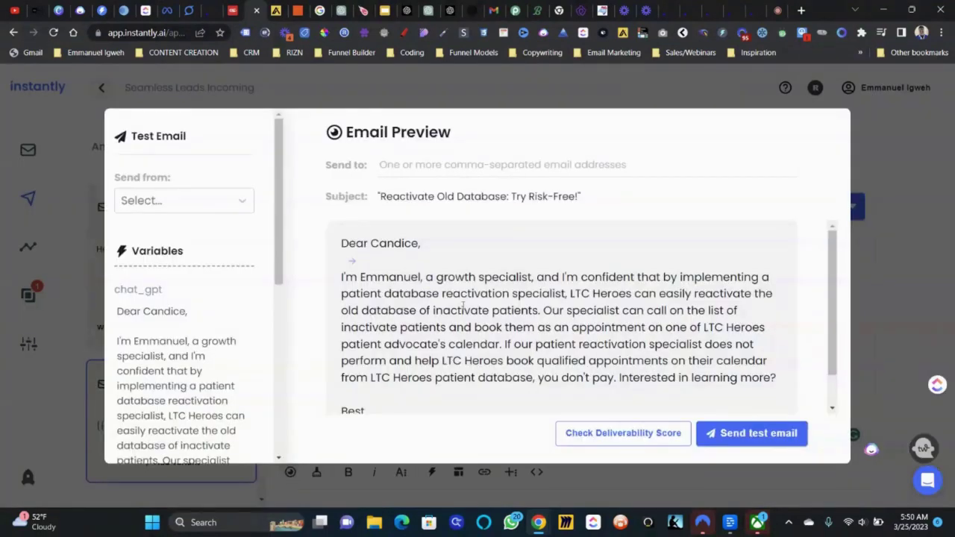
pyautogui.scroll(-2, 415, 341)
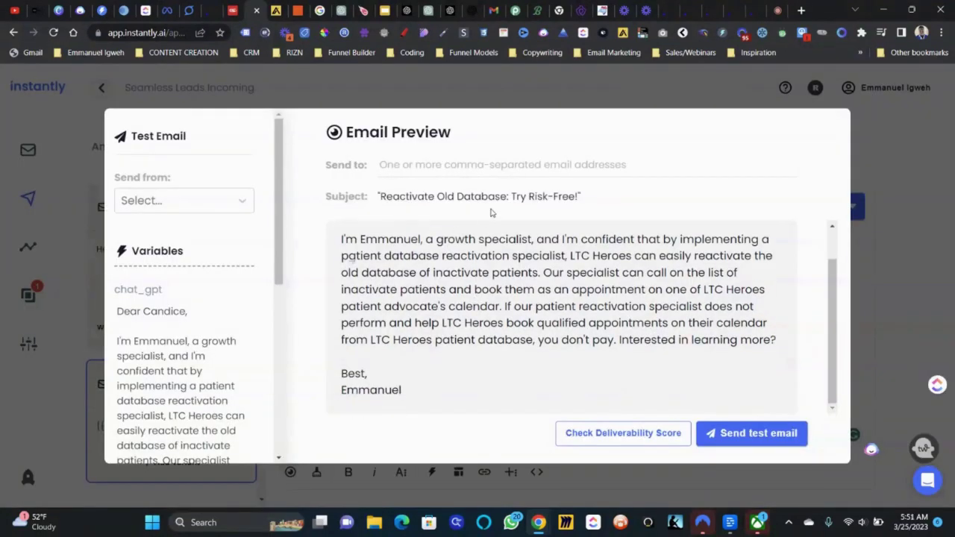
pyautogui.scroll(2, 497, 244)
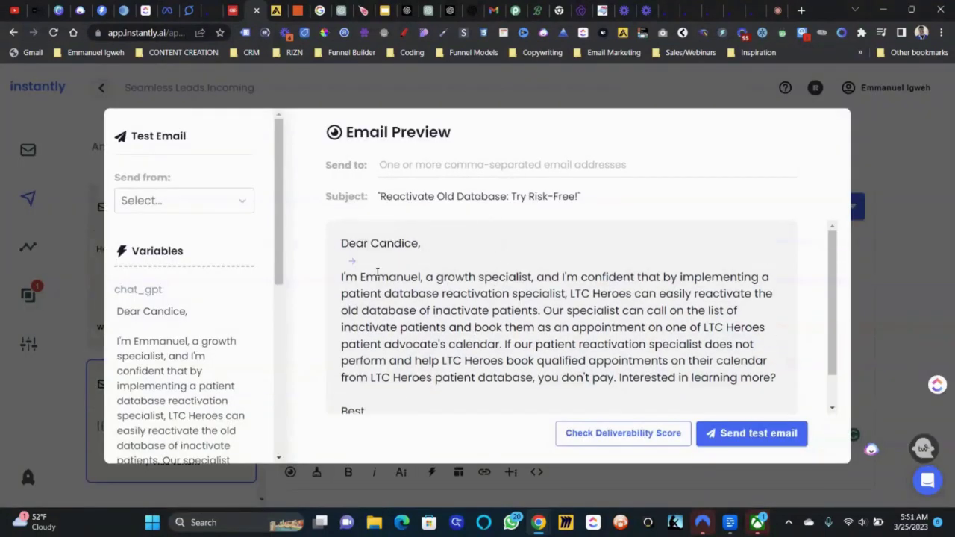
pyautogui.scroll(-1, 552, 293)
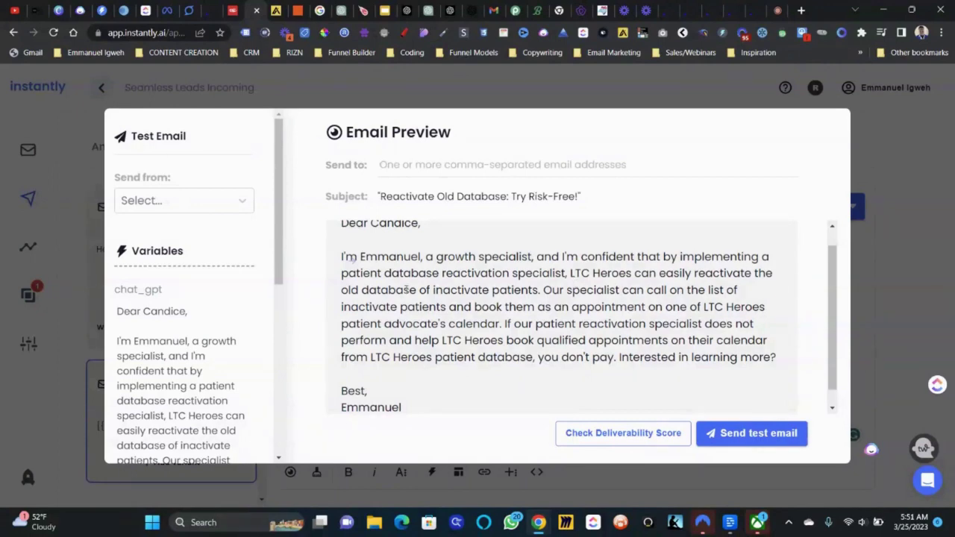
pyautogui.scroll(-1, 404, 290)
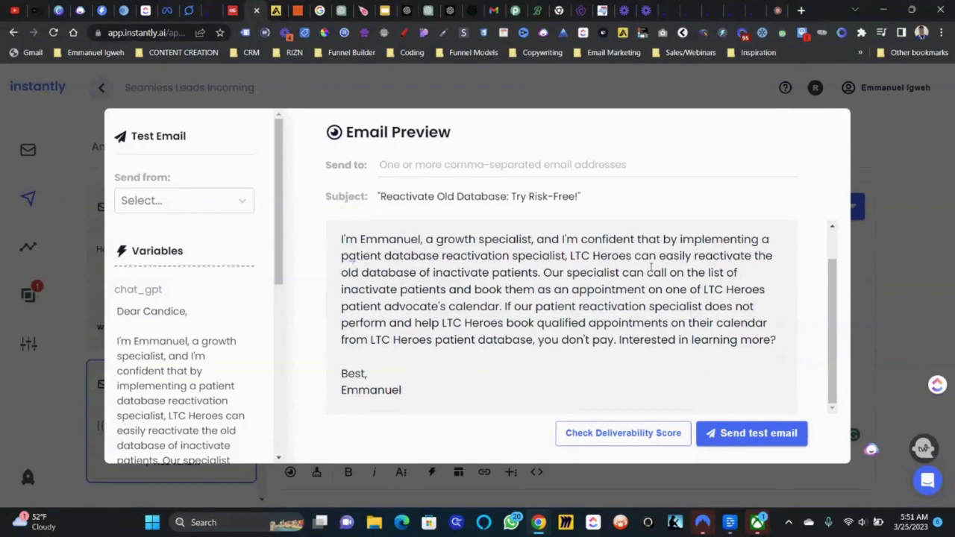
pyautogui.click(874, 259)
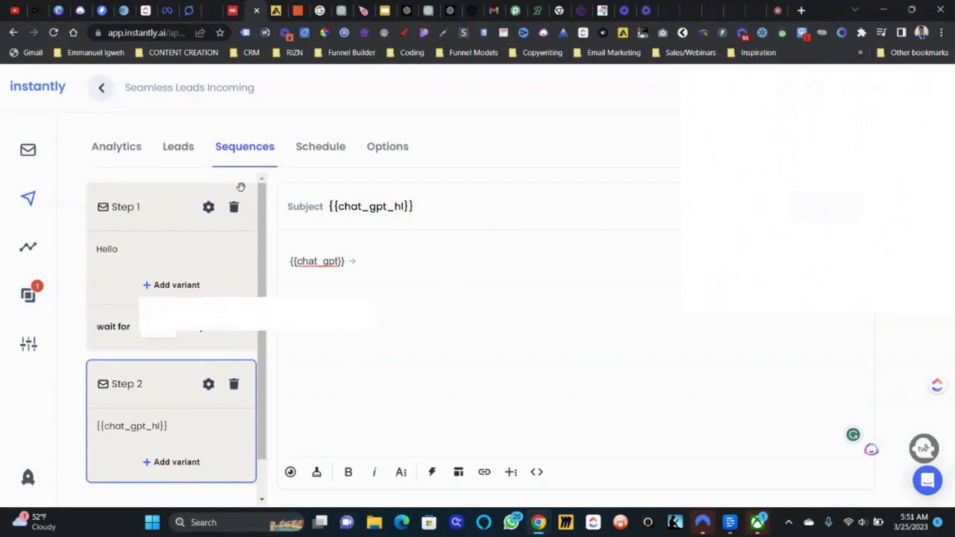
# - Review the LTC Heroes lead's stored fields in its detail drawer, then close it
pyautogui.click(185, 159)
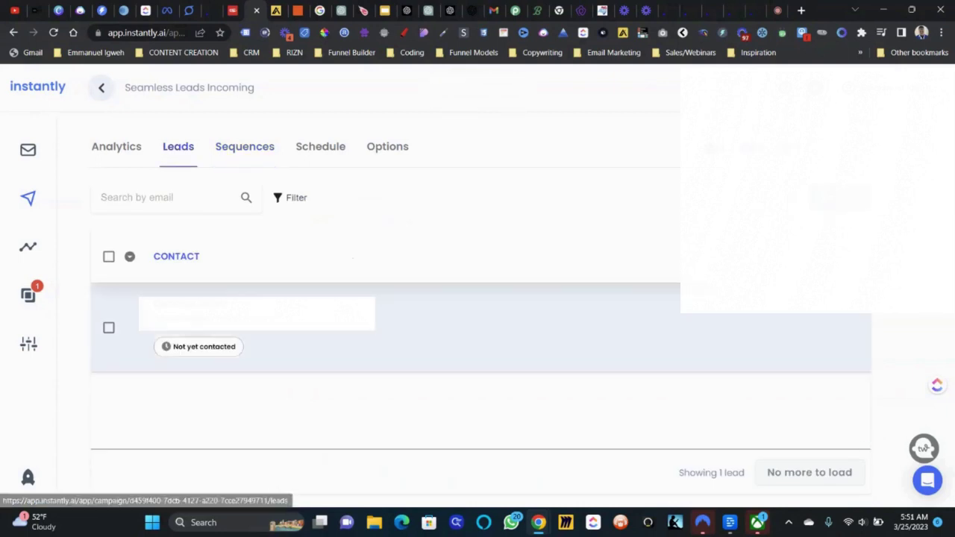
pyautogui.click(522, 328)
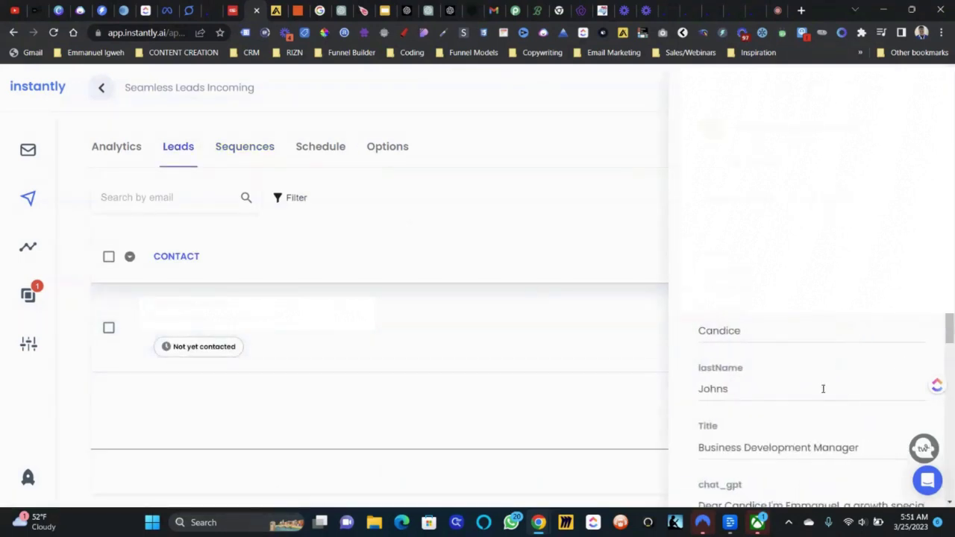
pyautogui.scroll(-3, 823, 388)
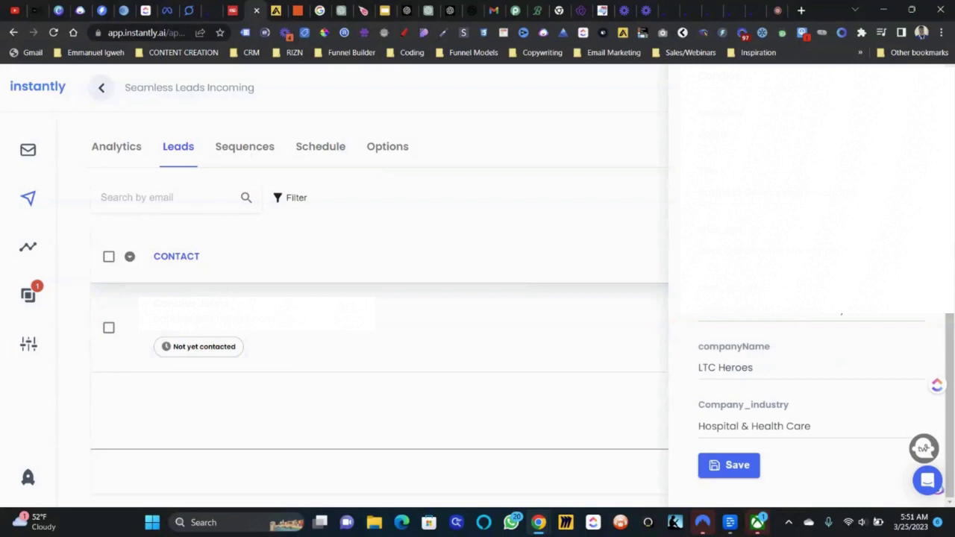
pyautogui.click(236, 149)
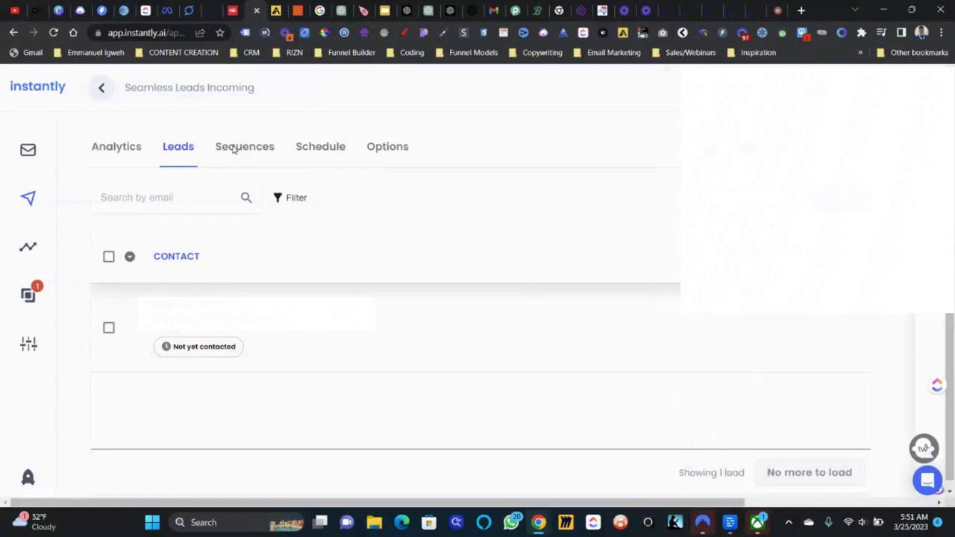
# - Replace the leftover 'Alo' body with {{chat_gpt}} and preview the personalised Step 2 email
pyautogui.click(243, 149)
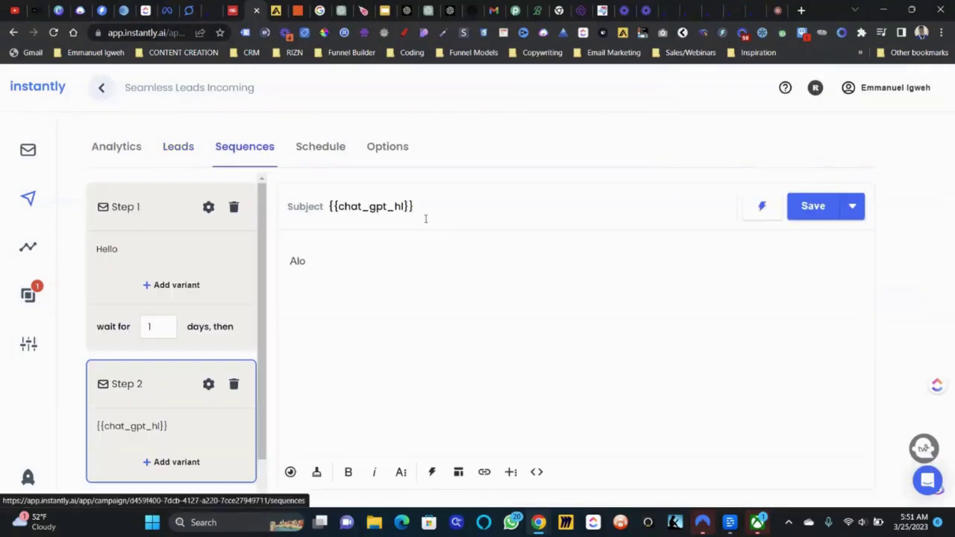
pyautogui.doubleClick(342, 274)
pyautogui.press('BackSpace')
pyautogui.write('{{cha')
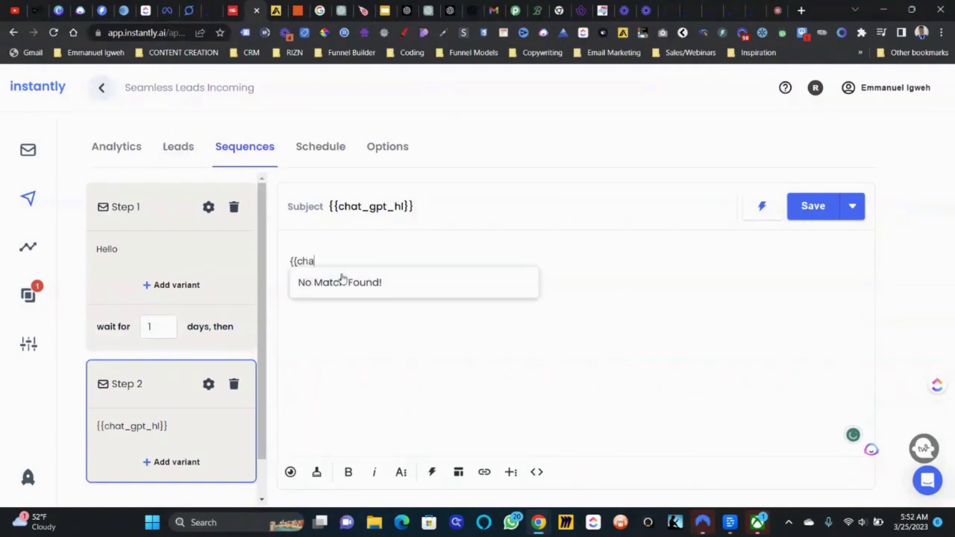
pyautogui.write('t_gpt}}')
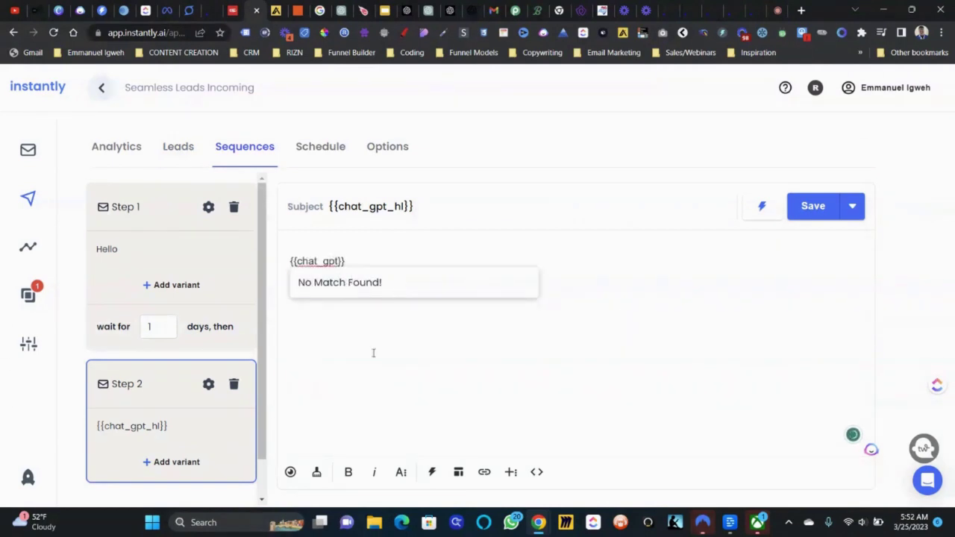
pyautogui.click(290, 471)
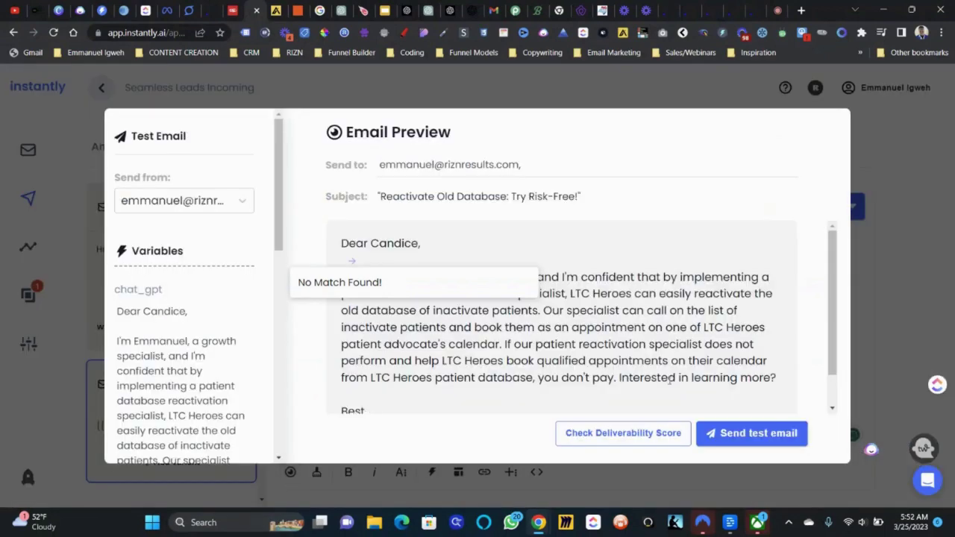
# - Send a test of the 'Reactivate Old Database: Try Risk-Free!' email to your own address
pyautogui.doubleClick(518, 196)
pyautogui.tripleClick(512, 181)
pyautogui.doubleClick(504, 165)
pyautogui.click(544, 165)
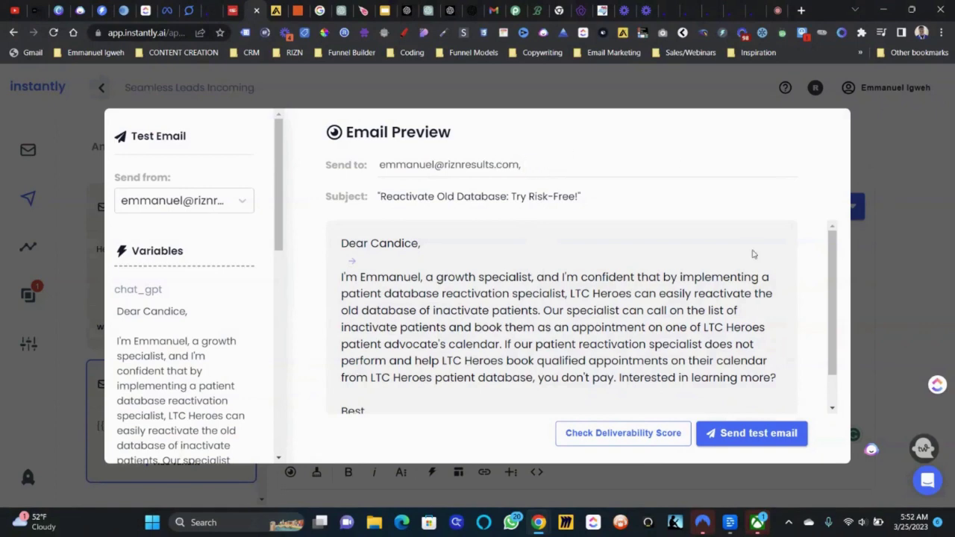
pyautogui.click(735, 441)
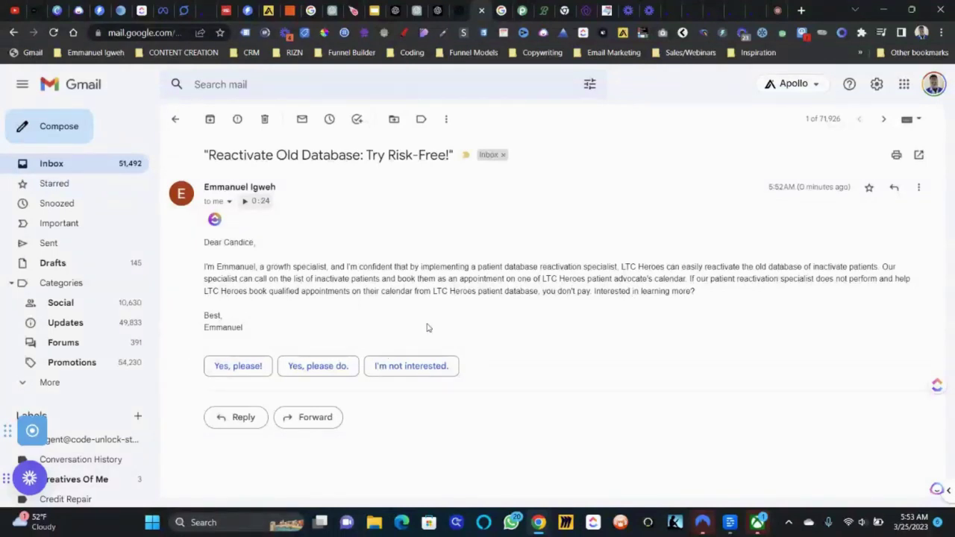
# - Return to Zapier and go back from the zap editor to the Zaps list
pyautogui.click(291, 8)
pyautogui.click(24, 85)
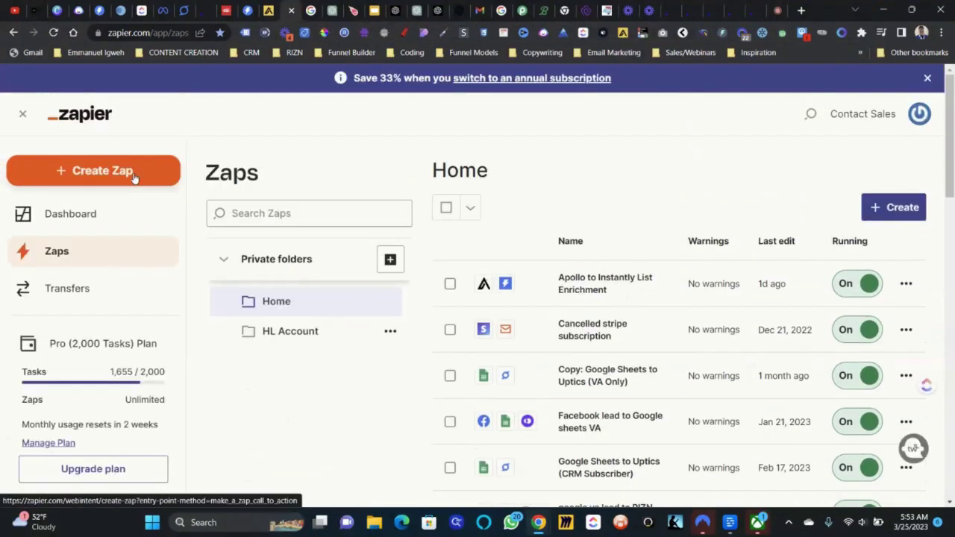
# - Create a new zap and search the trigger apps for Seamless, Apollo, then Seamless again, then open a new browser tab
pyautogui.click(134, 176)
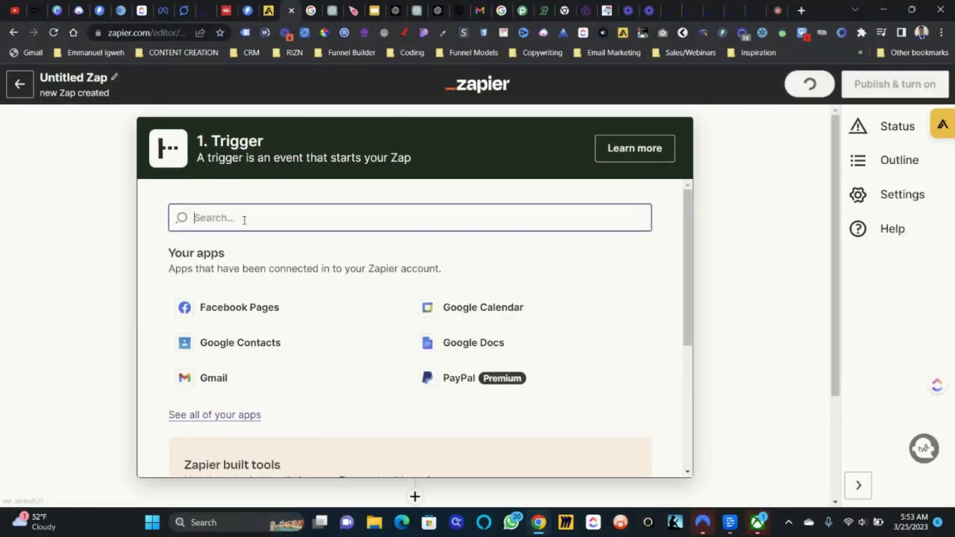
pyautogui.write('seamless')
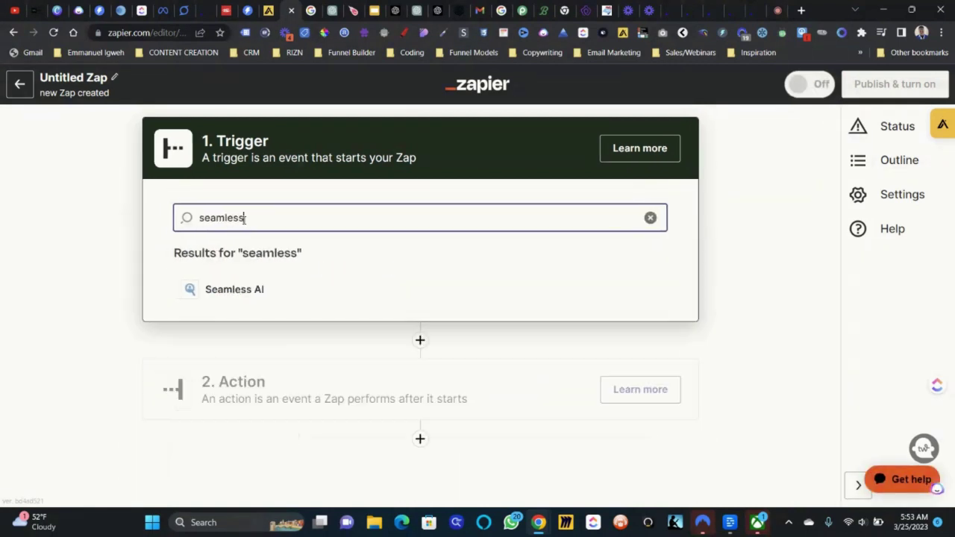
pyautogui.press('BackSpace')
pyautogui.press('BackSpace')
pyautogui.press('BackSpace')
pyautogui.press('BackSpace')
pyautogui.press('BackSpace')
pyautogui.press('BackSpace')
pyautogui.press('BackSpace')
pyautogui.press('BackSpace')
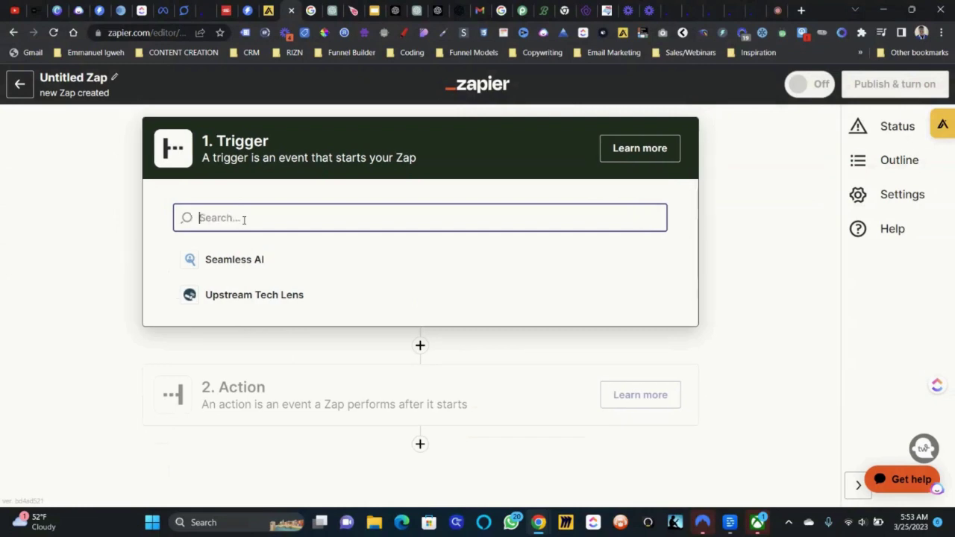
pyautogui.write('apollo')
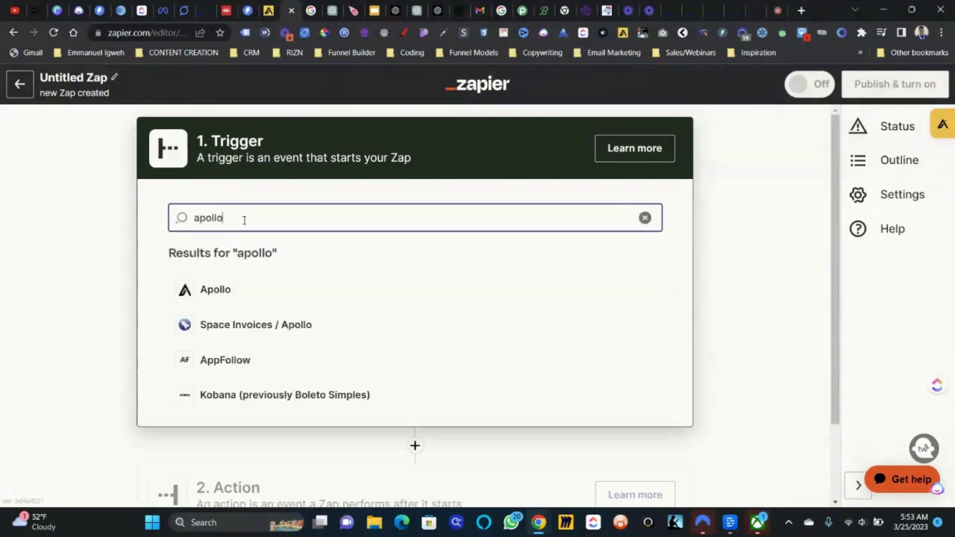
pyautogui.press('BackSpace')
pyautogui.press('BackSpace')
pyautogui.press('BackSpace')
pyautogui.press('BackSpace')
pyautogui.press('BackSpace')
pyautogui.press('BackSpace')
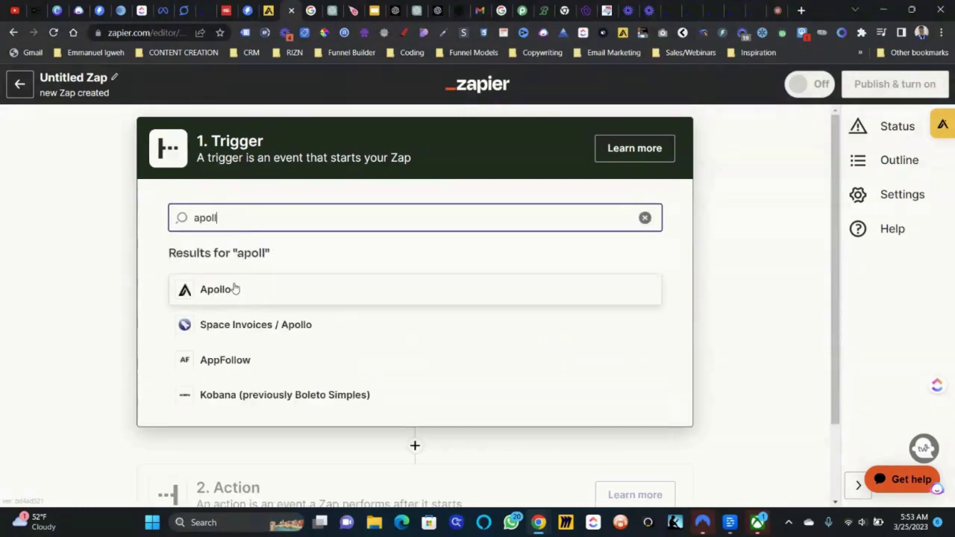
pyautogui.write('seamless')
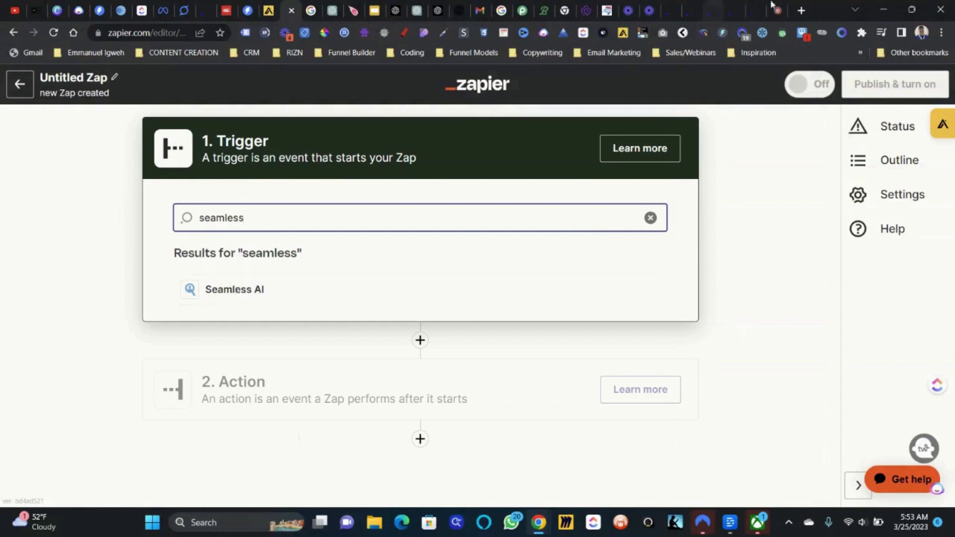
pyautogui.click(801, 10)
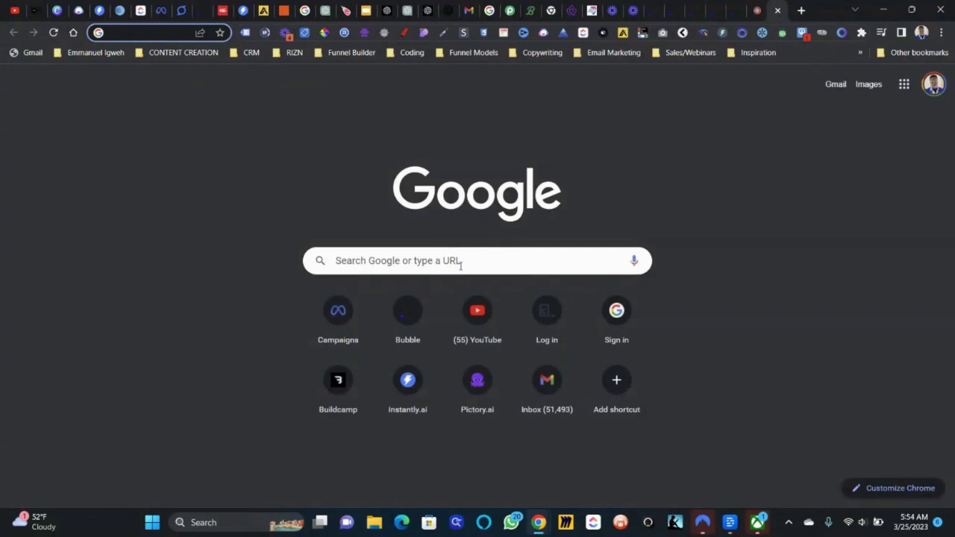
# - Go to the Google Sheets home page from the address bar and start a Blank spreadsheet
pyautogui.write('g')
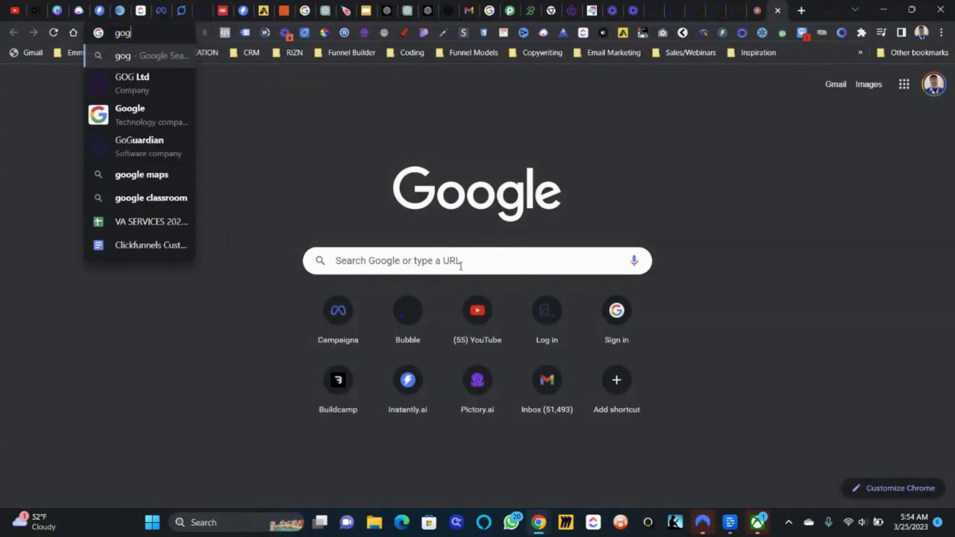
pyautogui.write('oogle docs')
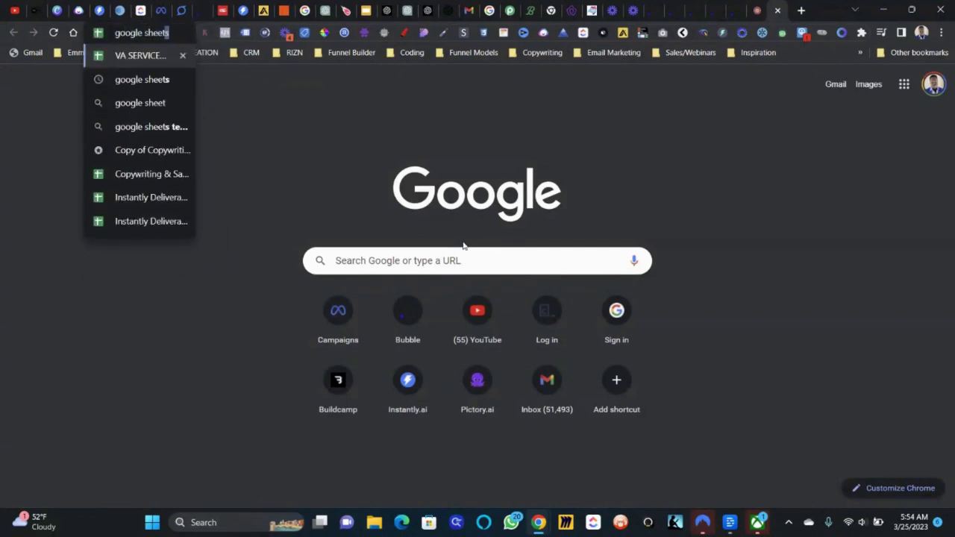
pyautogui.press('Return')
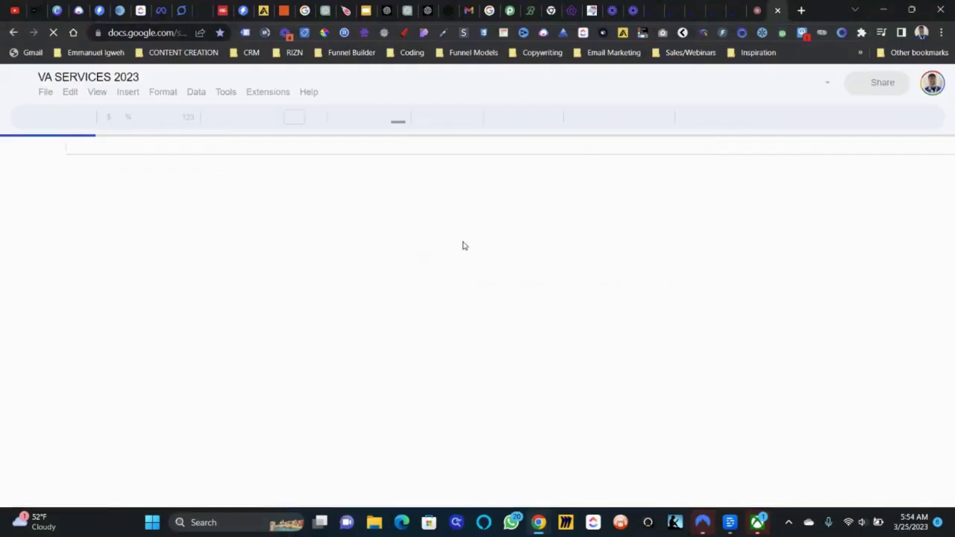
pyautogui.click(22, 87)
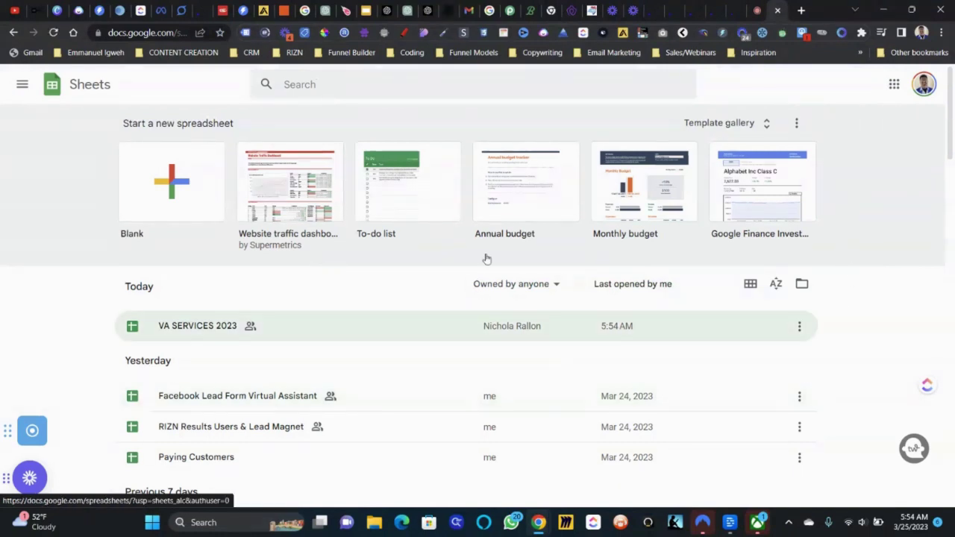
pyautogui.click(193, 171)
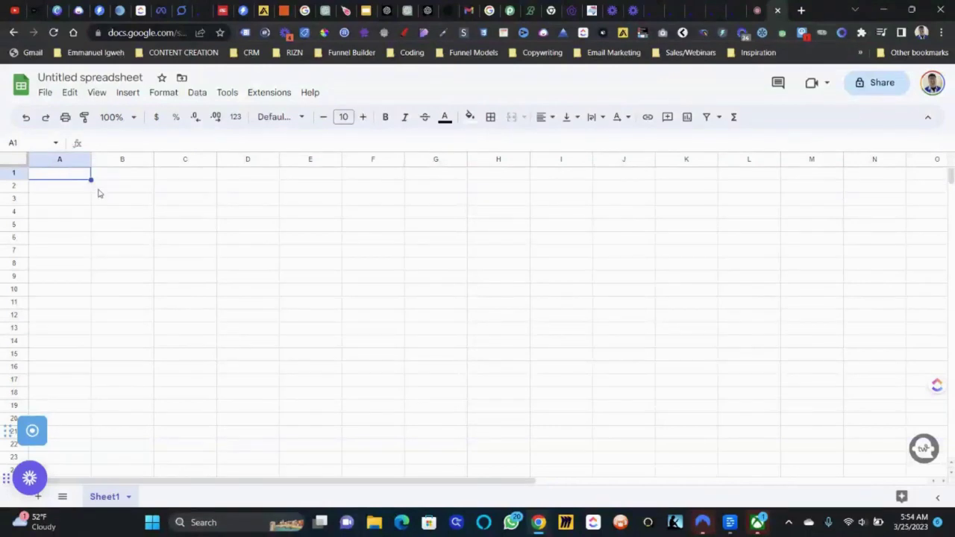
# - Enter headers First Name, Email, Company and Title in A1–D1, fixing the 'Emaik' typo
pyautogui.click(97, 193)
pyautogui.doubleClick(52, 172)
pyautogui.write('First')
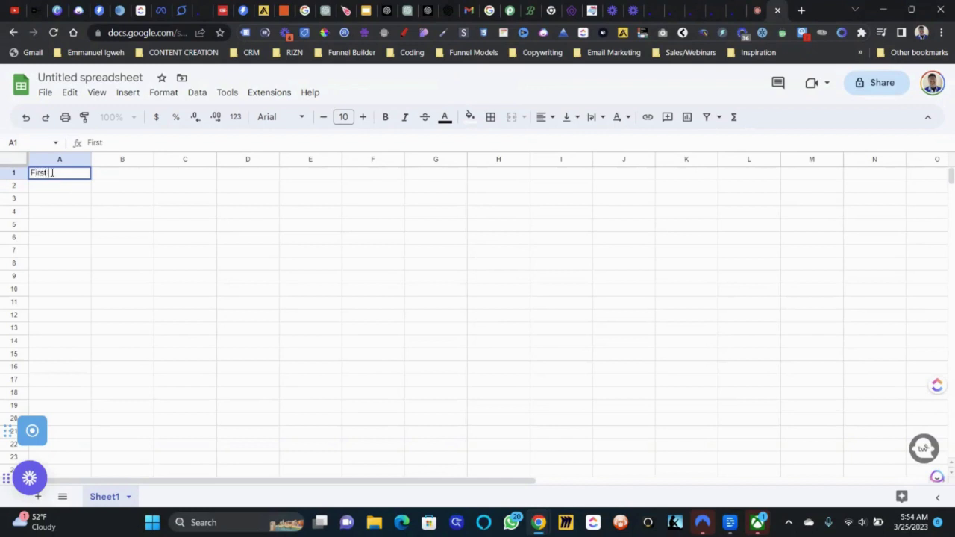
pyautogui.write(' Name')
pyautogui.press('Tab')
pyautogui.write('Emaik')
pyautogui.press('Tab')
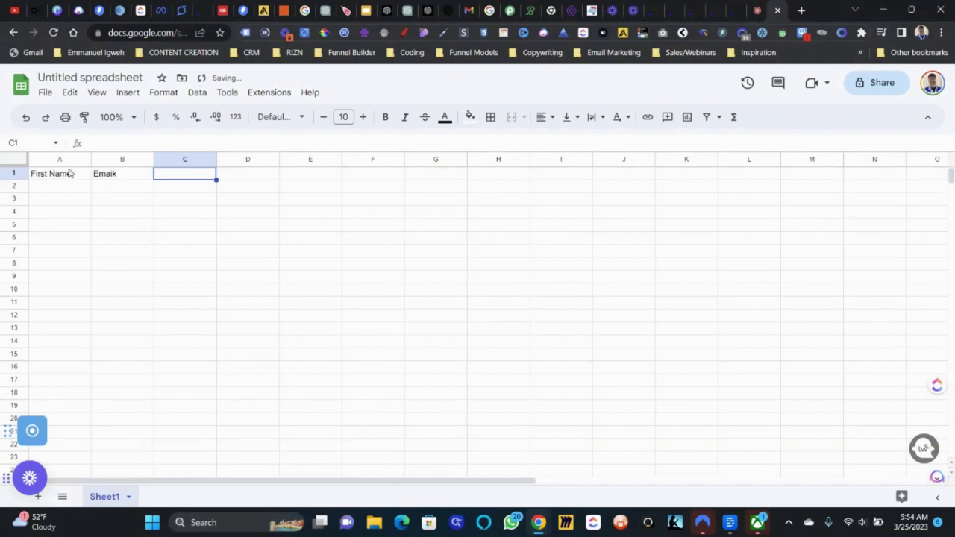
pyautogui.doubleClick(129, 172)
pyautogui.press('BackSpace')
pyautogui.write('l')
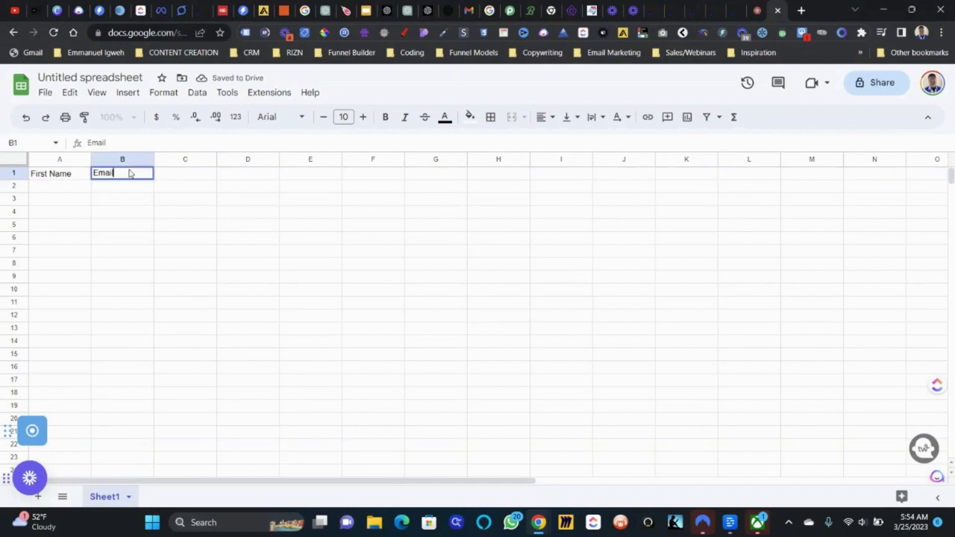
pyautogui.press('Tab')
pyautogui.write('Company')
pyautogui.press('Tab')
pyautogui.write('Title')
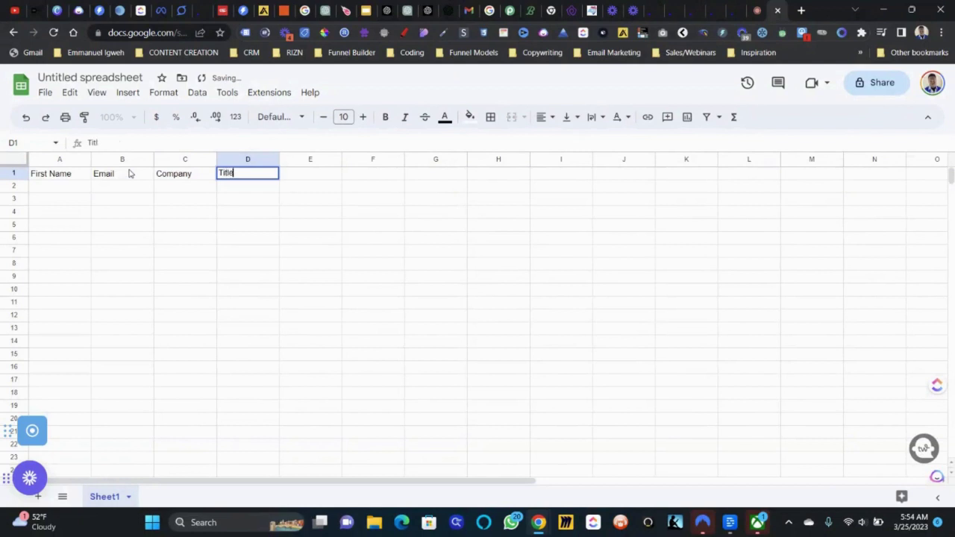
pyautogui.press('Tab')
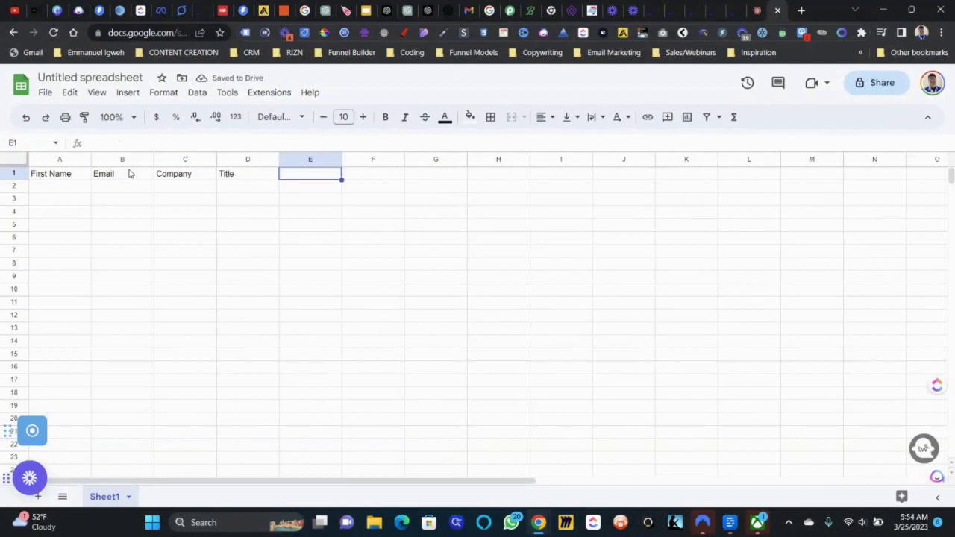
# - Fill row 2 with the first lead's name, email, company and 'Co - Founder' title, auto-fitting column B
pyautogui.click(61, 184)
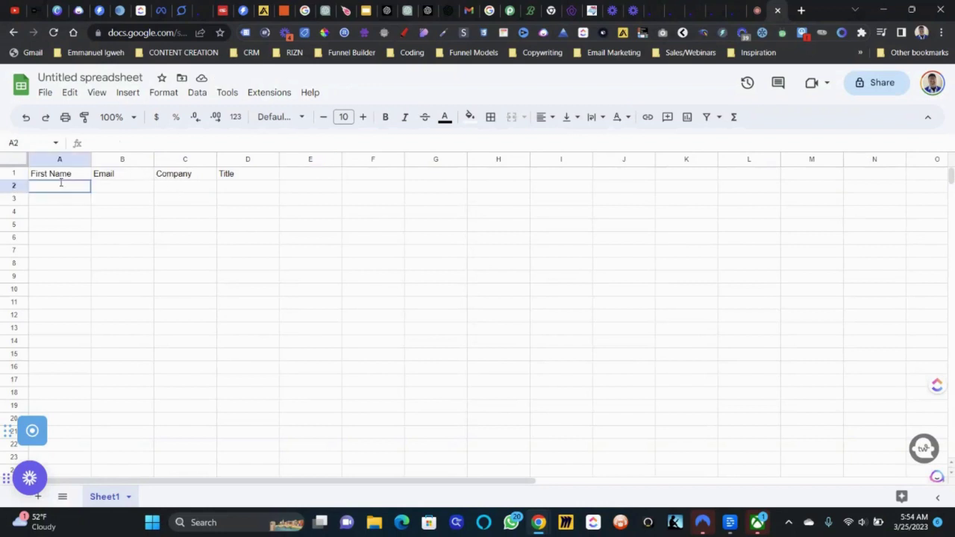
pyautogui.press('Tab')
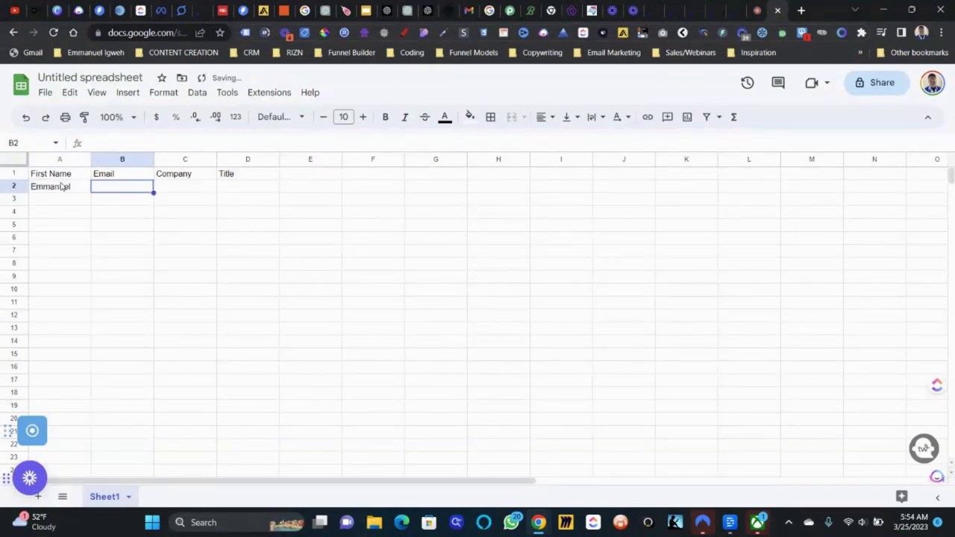
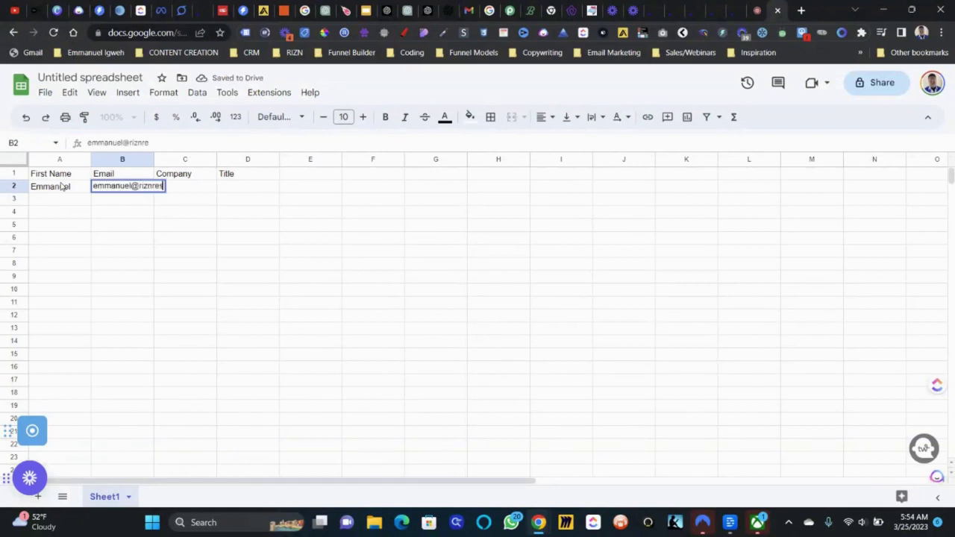
pyautogui.click(213, 189)
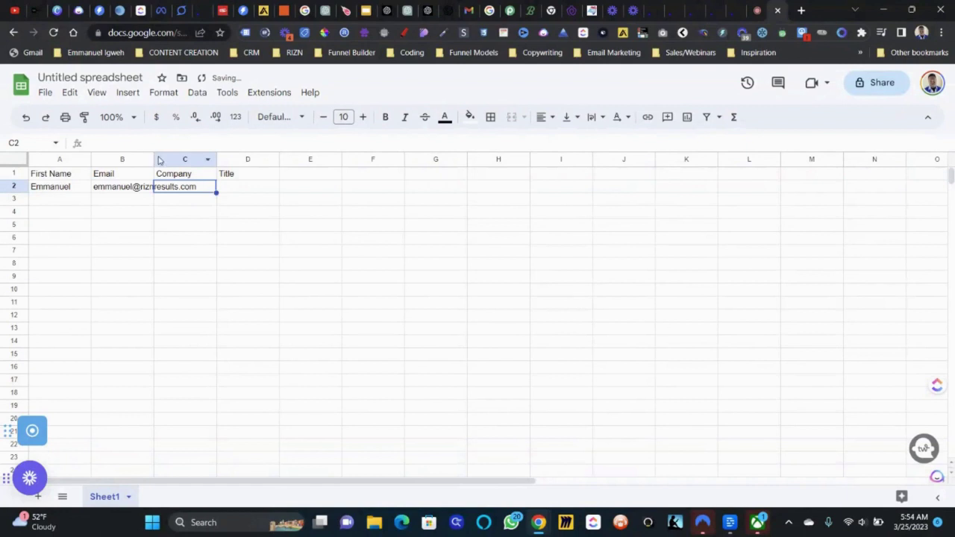
pyautogui.doubleClick(153, 159)
pyautogui.doubleClick(240, 187)
pyautogui.write('RIZN')
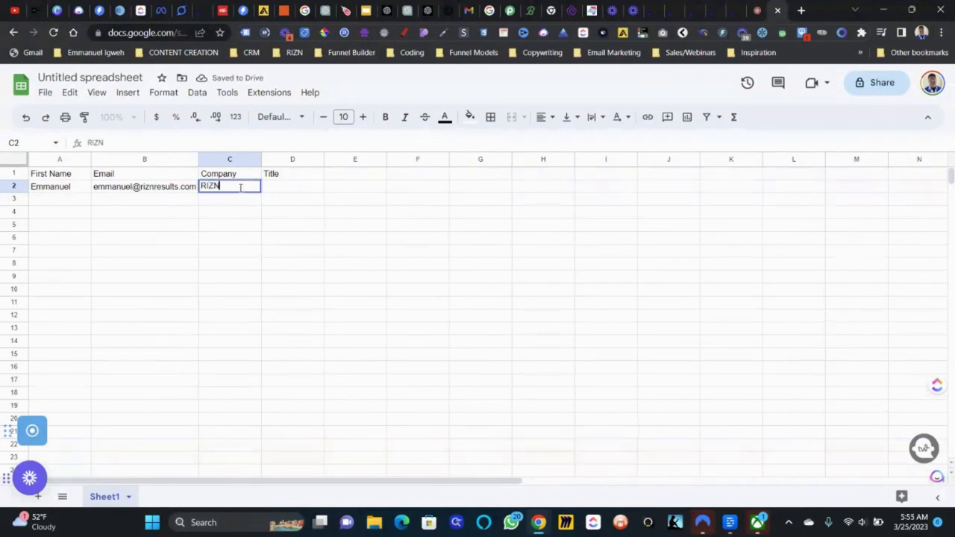
pyautogui.write(' Results')
pyautogui.press('Tab')
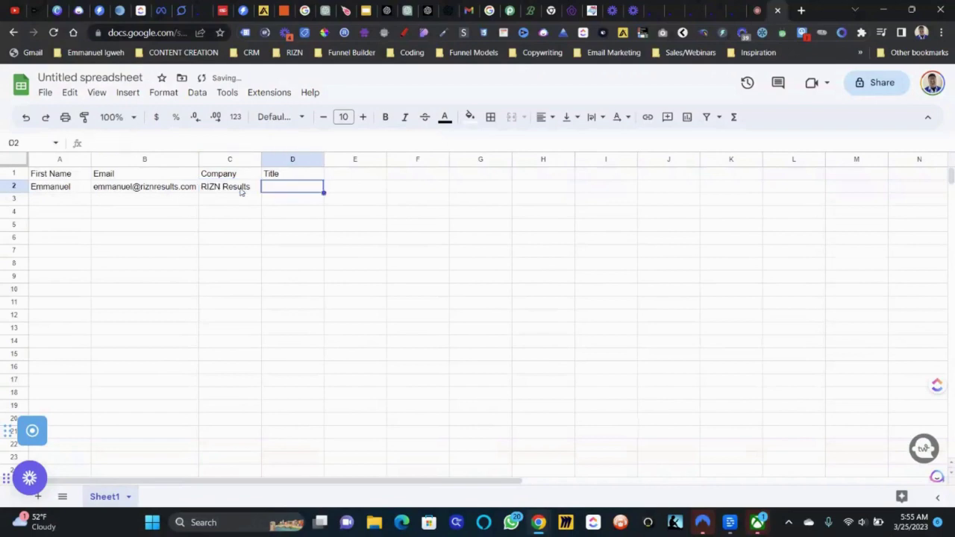
pyautogui.write('Co -')
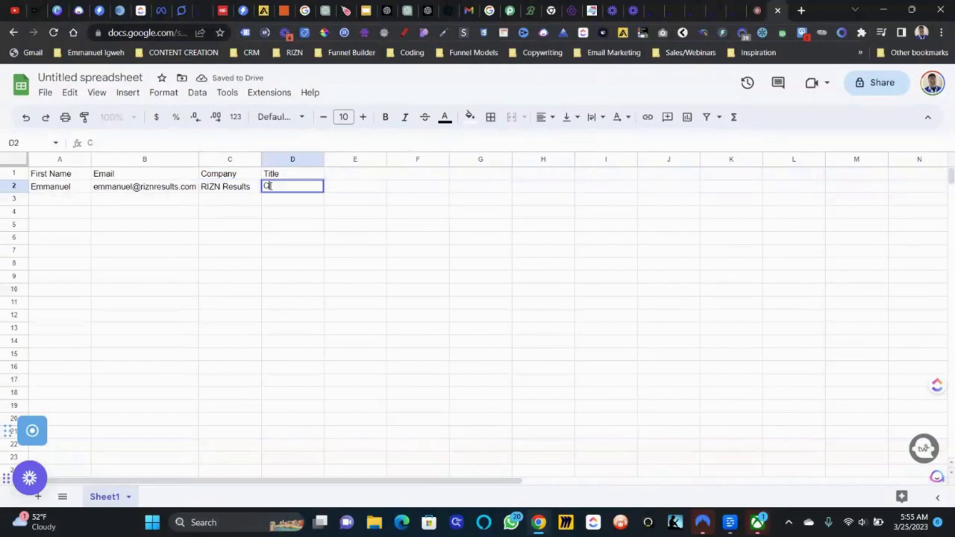
pyautogui.write('under')
pyautogui.click(334, 200)
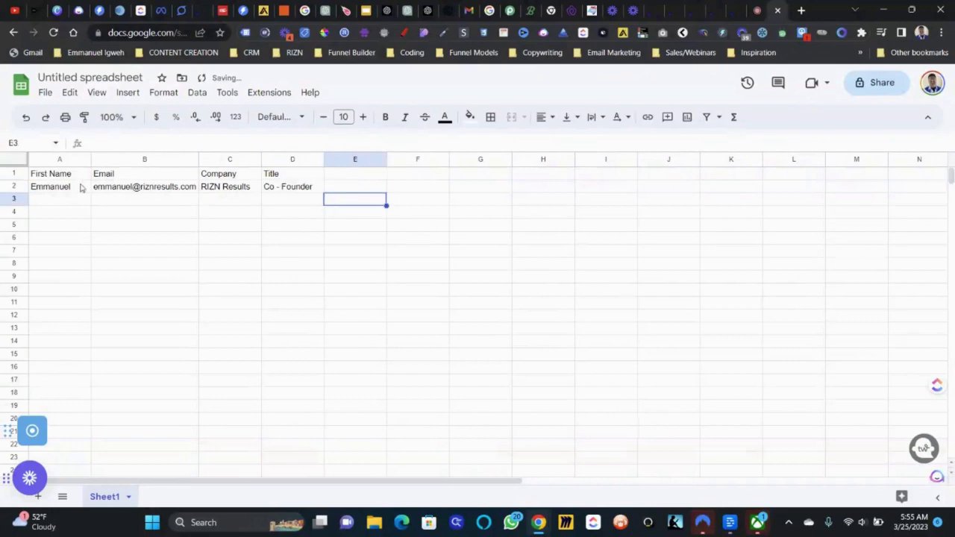
# - Fill row 3 with the second lead's name, email, bakery company name and 'Marketing' title
pyautogui.click(53, 190)
pyautogui.press('Down')
pyautogui.press('Return')
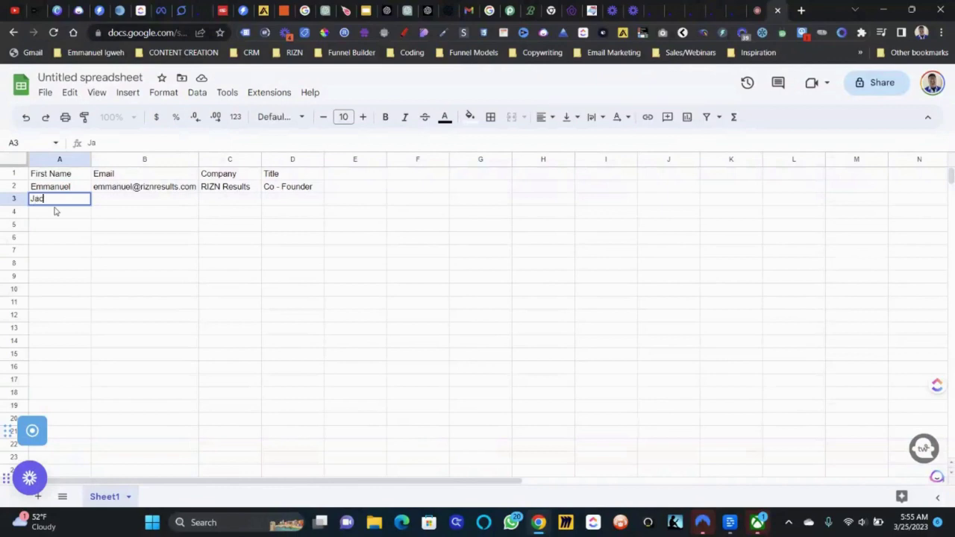
pyautogui.press('Tab')
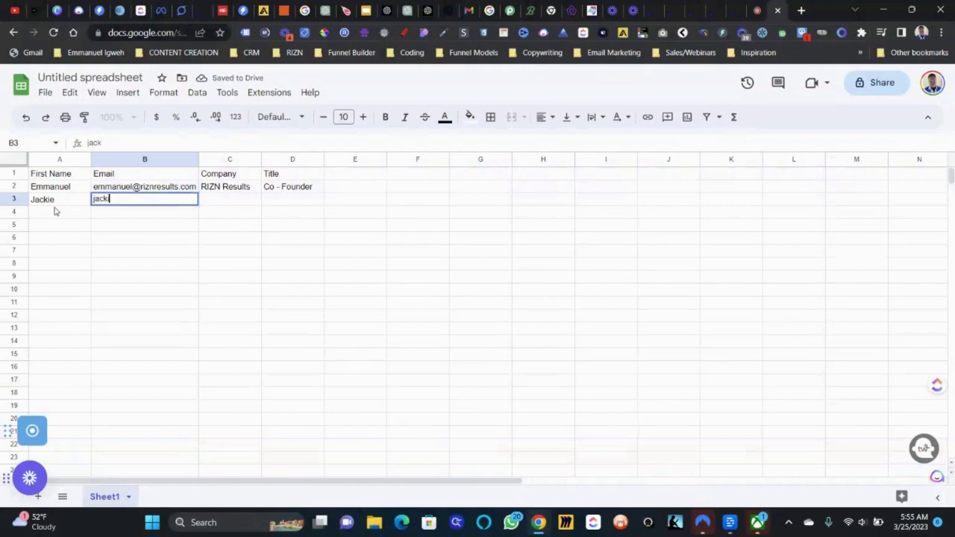
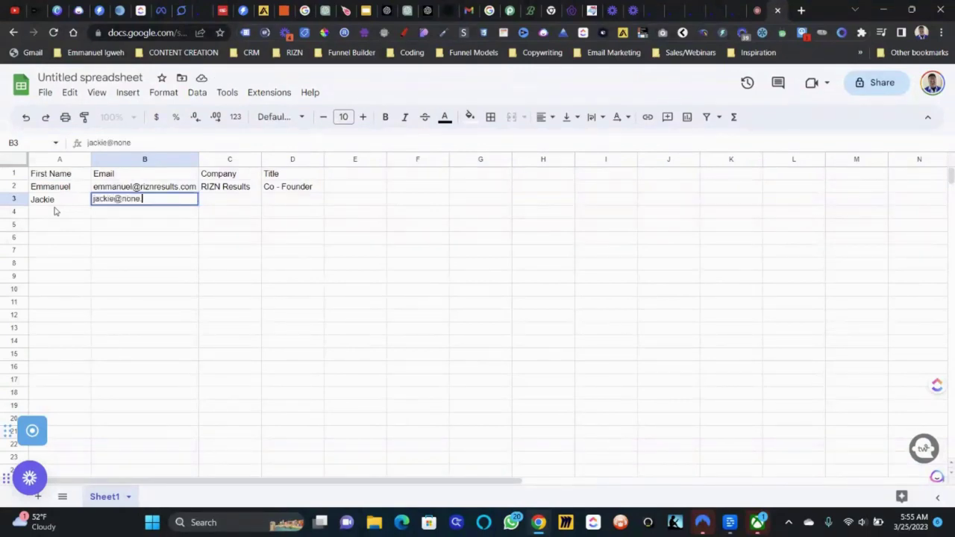
pyautogui.press('Tab')
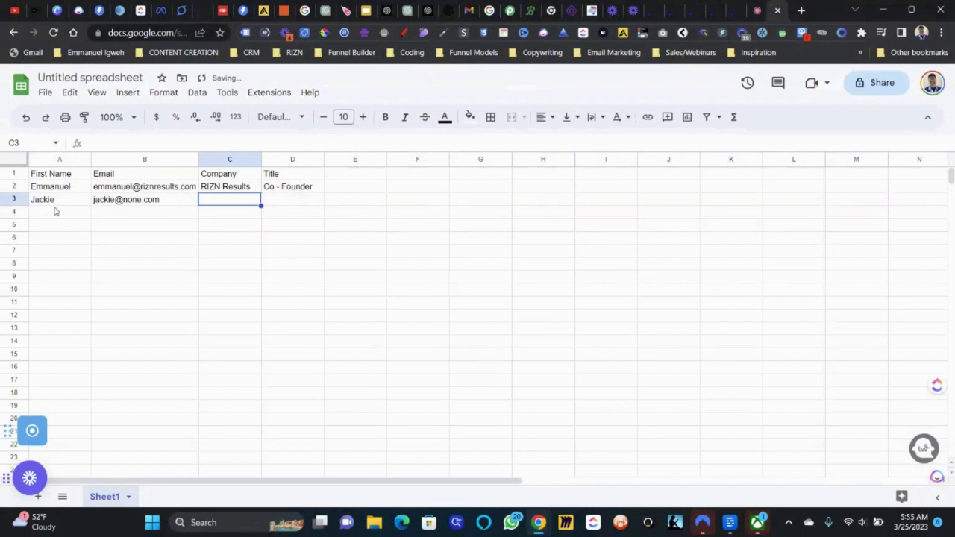
pyautogui.write('Jsc')
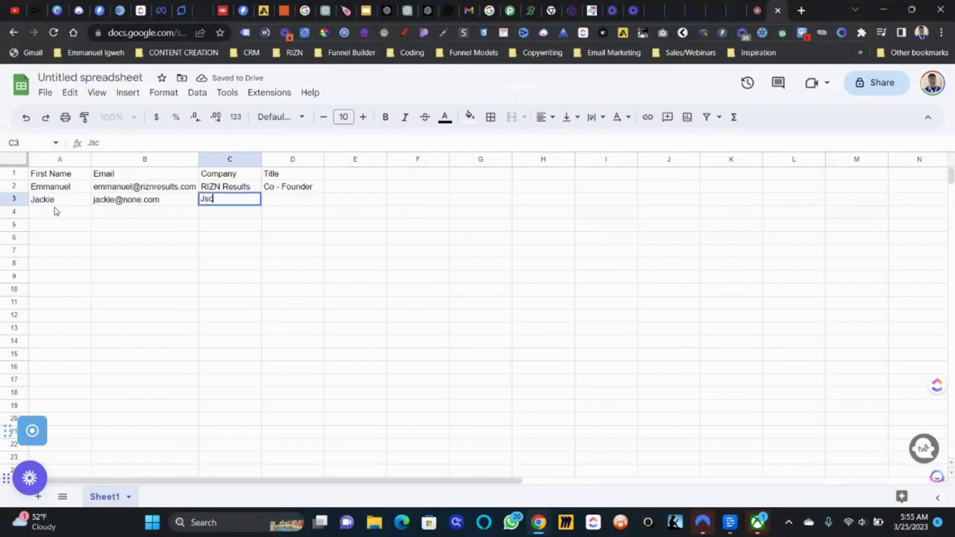
pyautogui.write('ckie ')
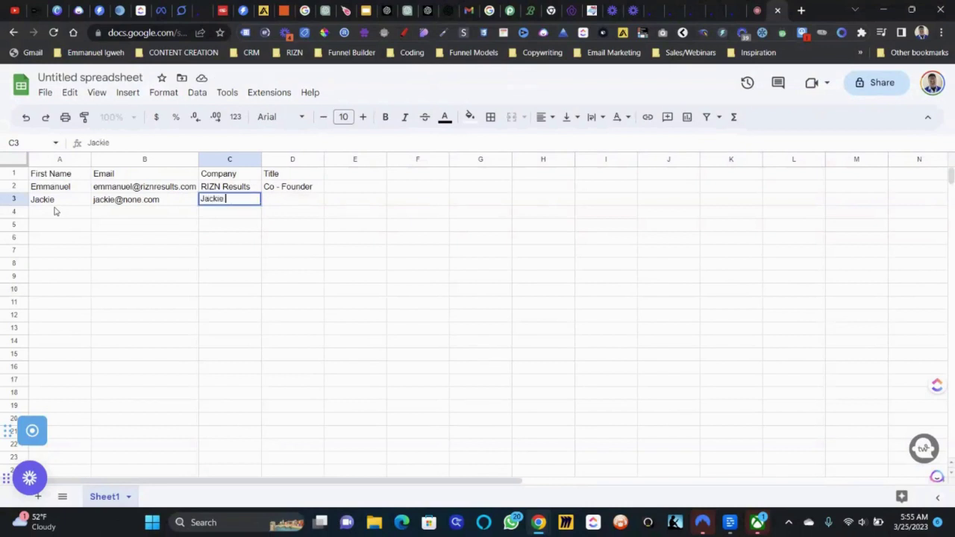
pyautogui.write('Bakery')
pyautogui.press('Tab')
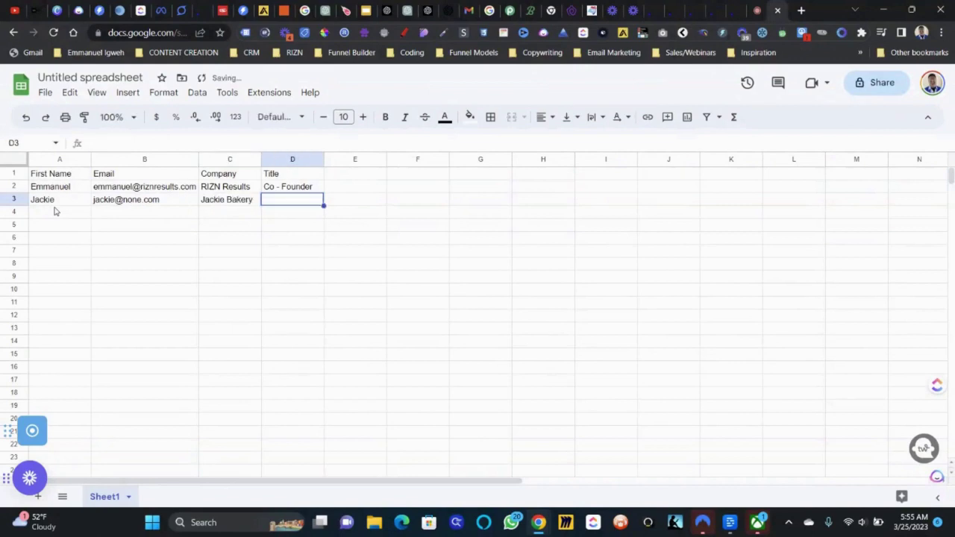
pyautogui.write('Mak')
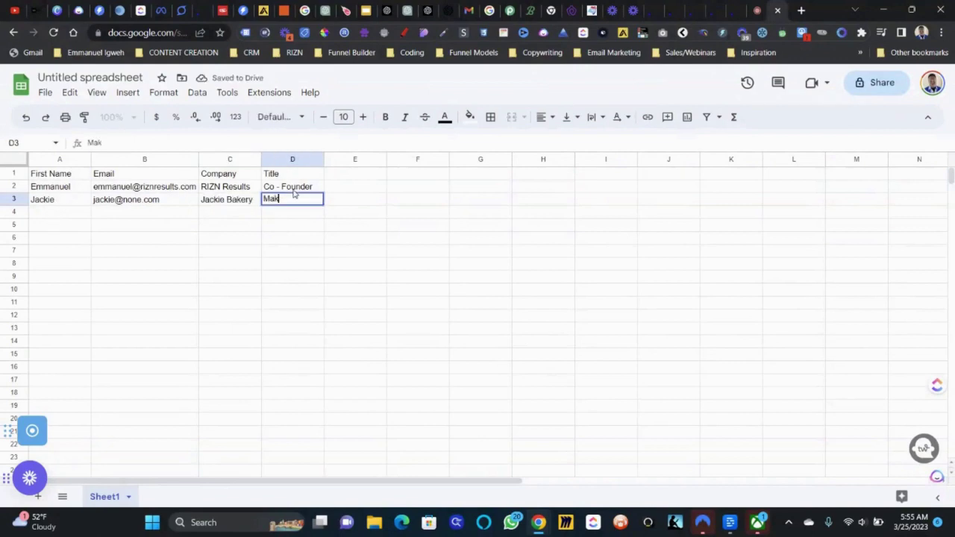
pyautogui.press('BackSpace')
pyautogui.write('rketing')
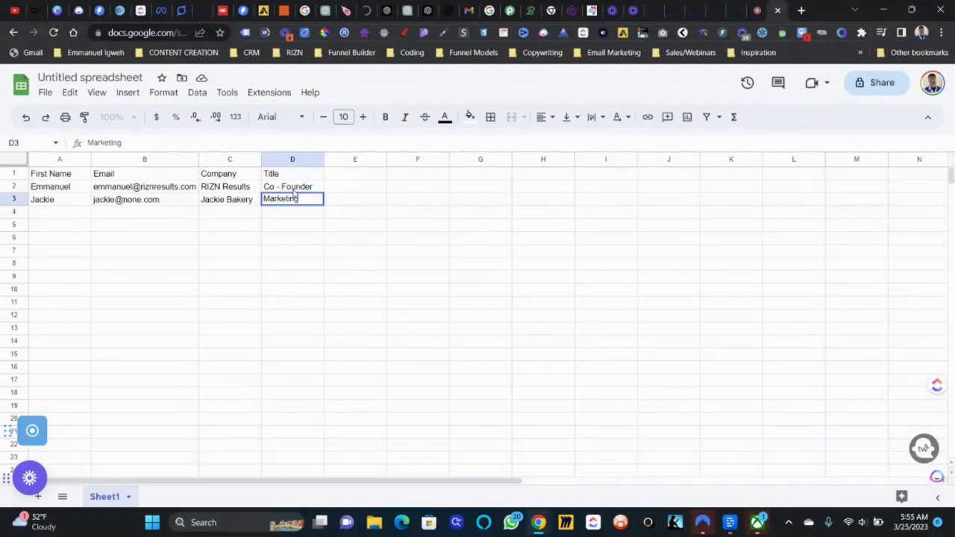
pyautogui.click(105, 77)
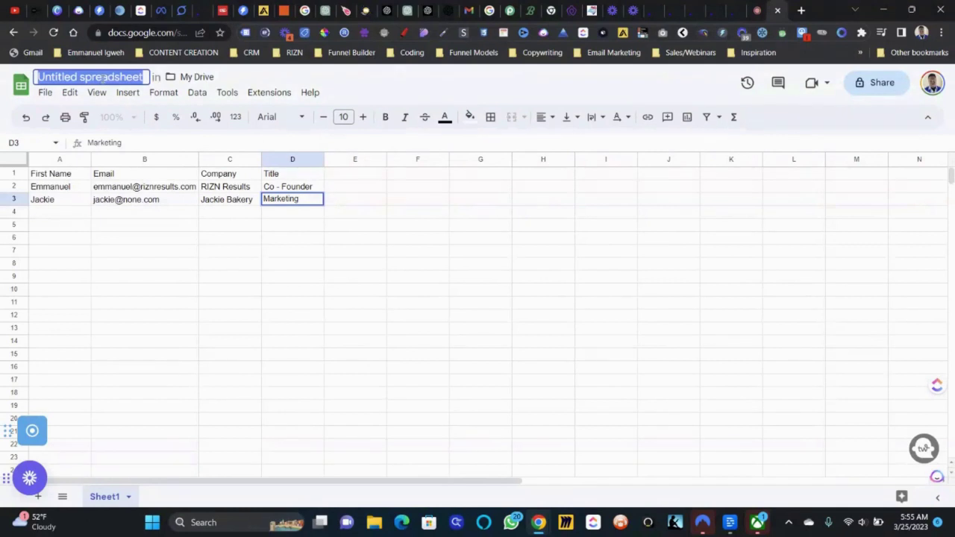
# - Rename the spreadsheet 'Test For Open Ai', stay until it saves, then return to Sheets home
pyautogui.write('Test F')
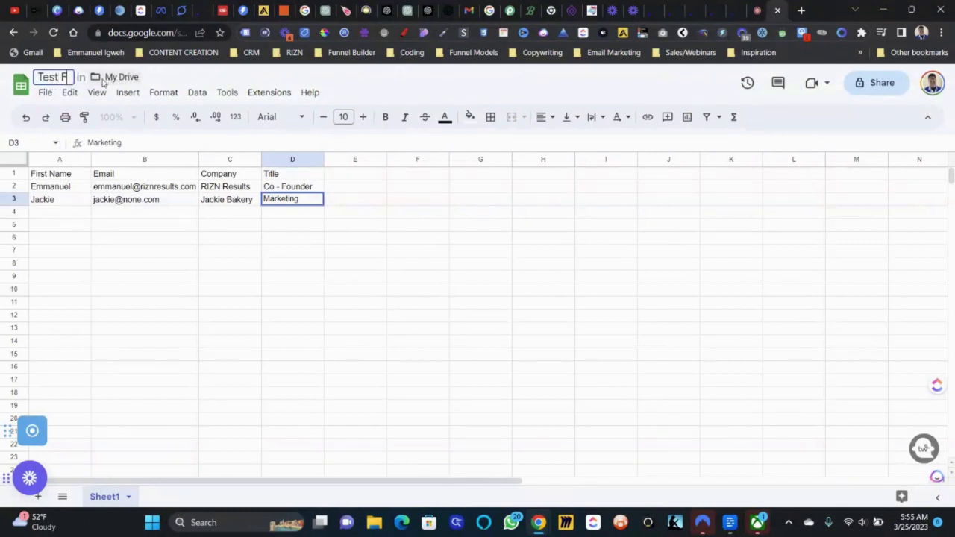
pyautogui.write('or Open Ai')
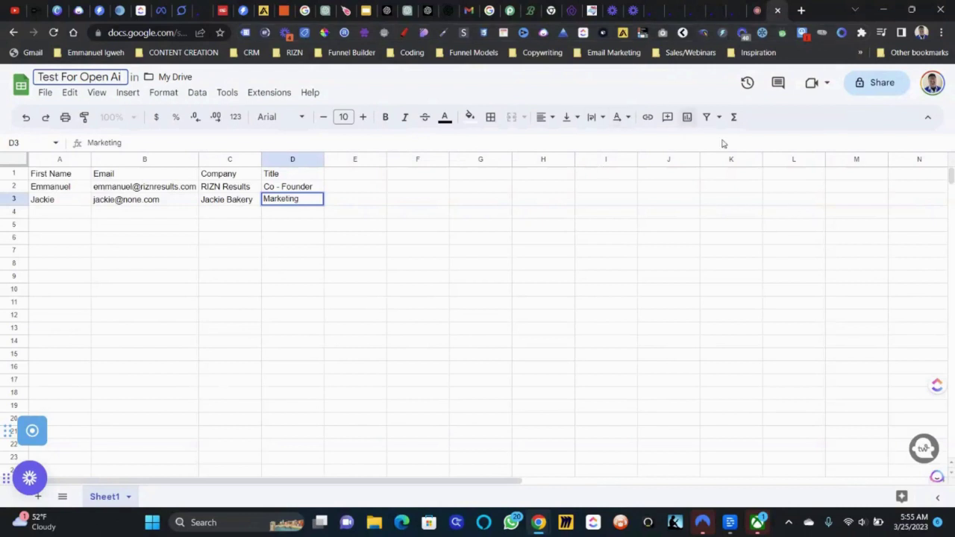
pyautogui.click(301, 316)
pyautogui.click(21, 84)
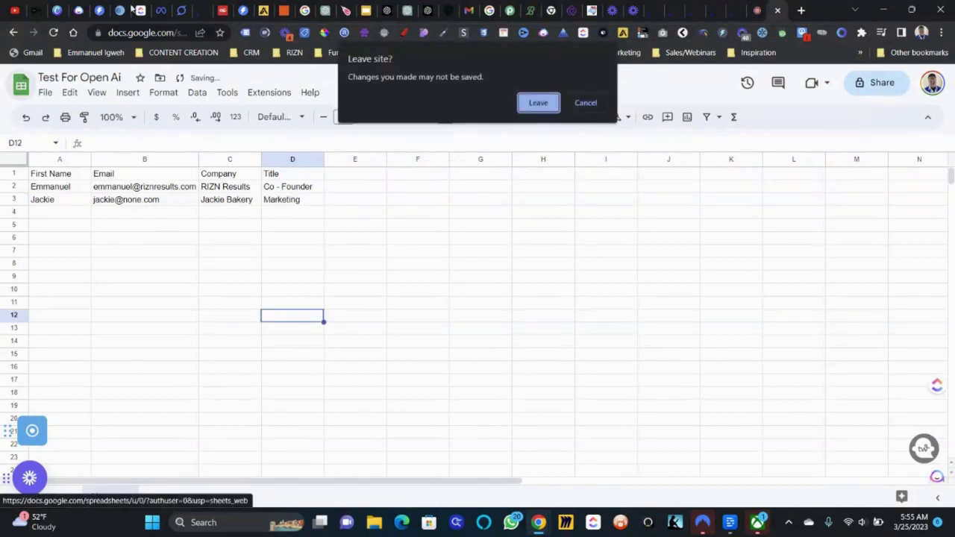
pyautogui.click(577, 103)
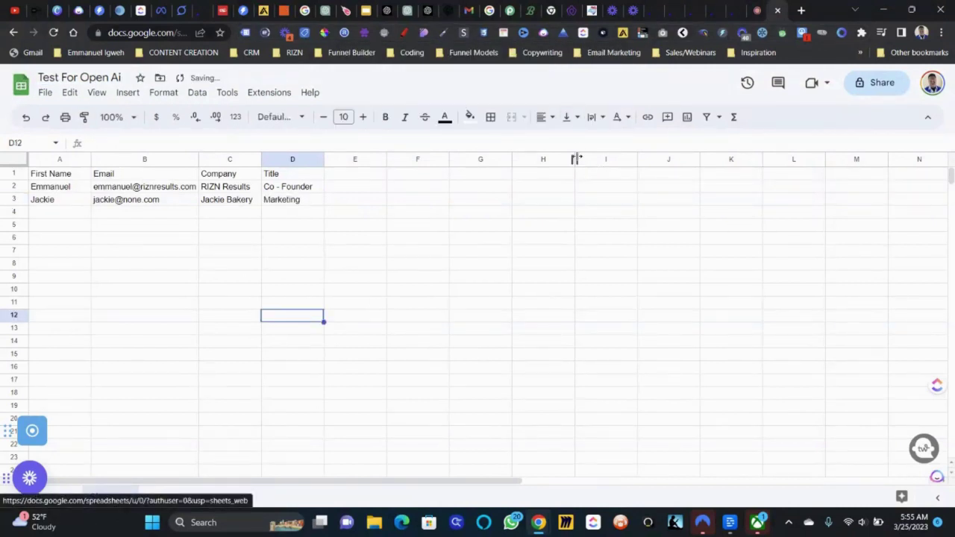
pyautogui.click(16, 100)
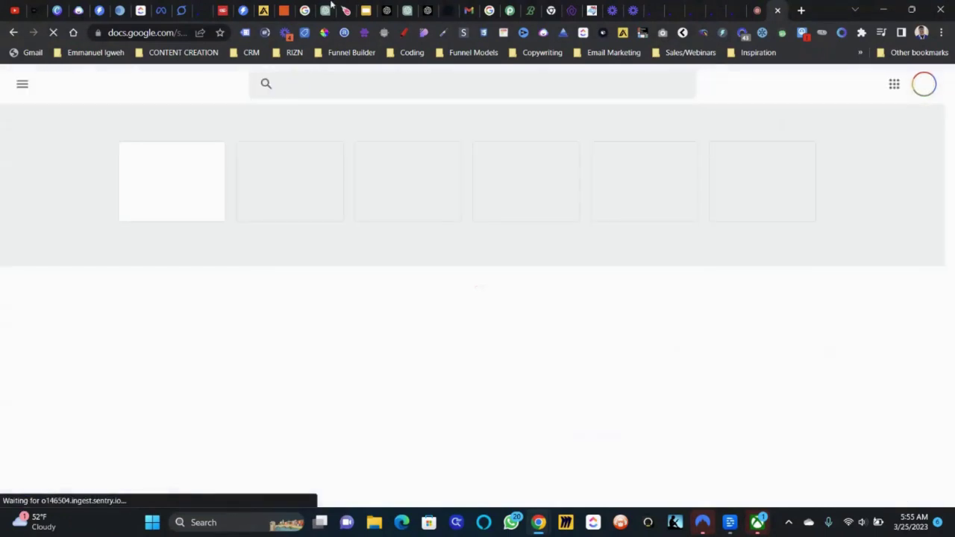
# - Set the zap trigger to Google Sheets with the New Spreadsheet Row event
pyautogui.click(285, 9)
pyautogui.tripleClick(297, 212)
pyautogui.write('google sheet')
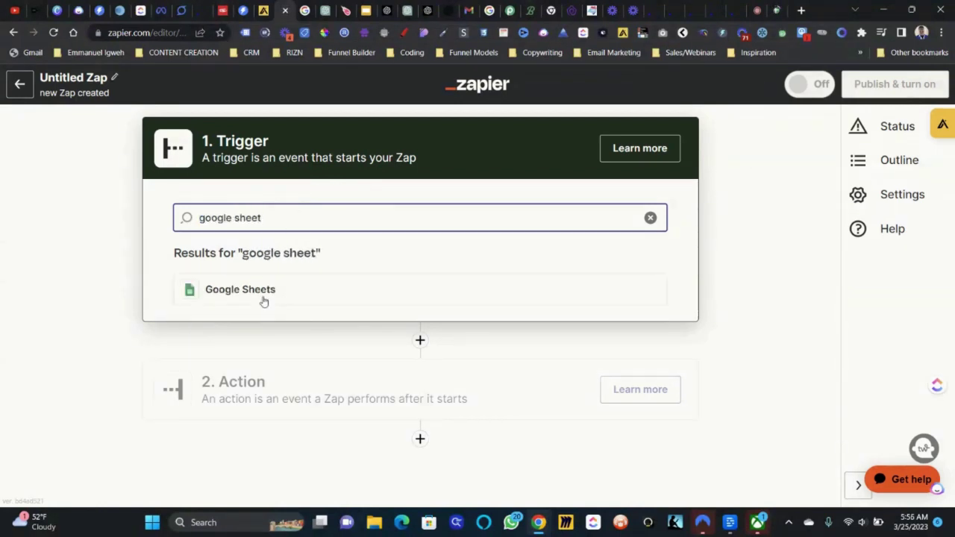
pyautogui.click(262, 300)
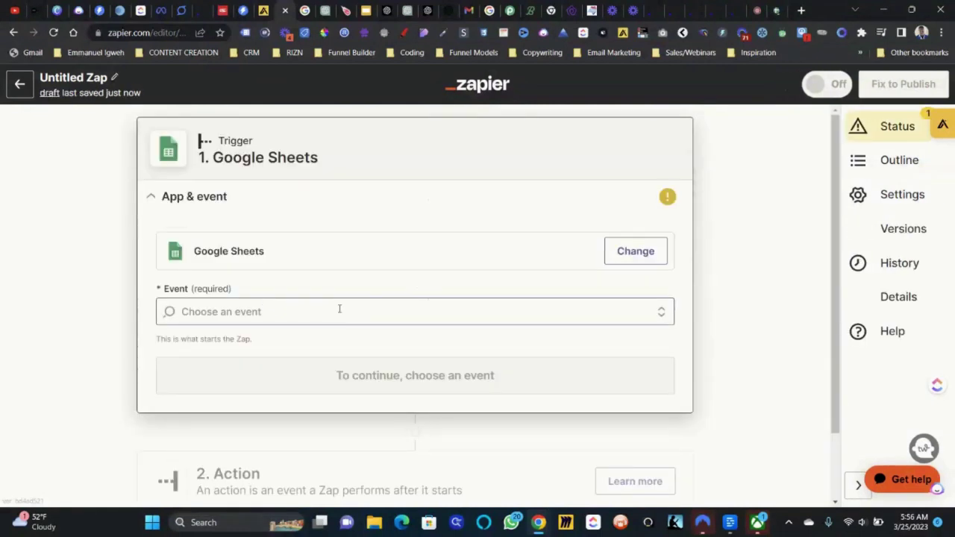
pyautogui.click(339, 309)
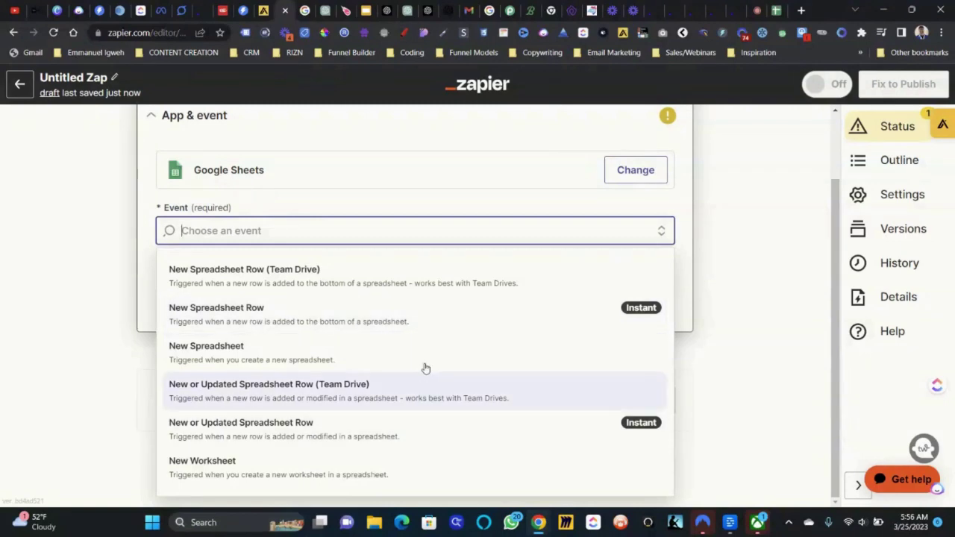
pyautogui.click(422, 319)
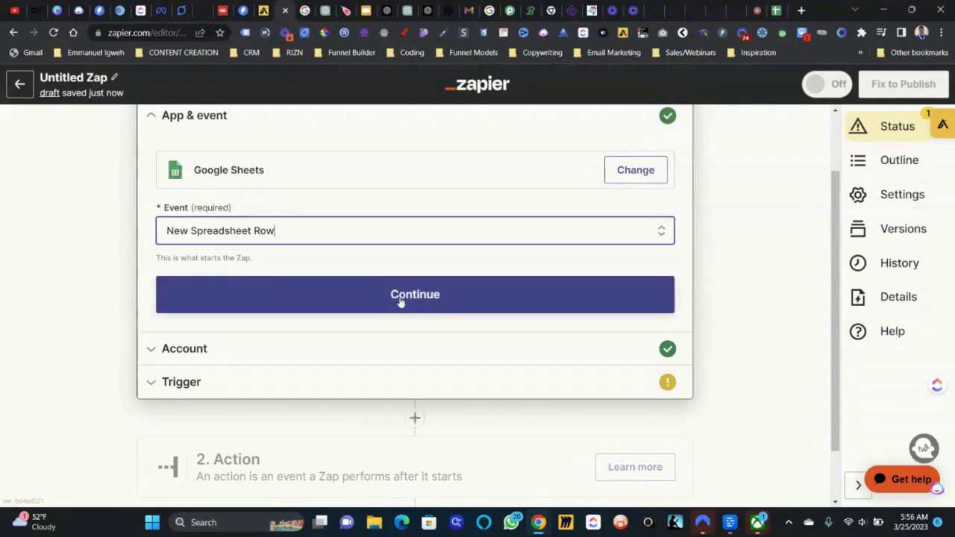
pyautogui.click(390, 296)
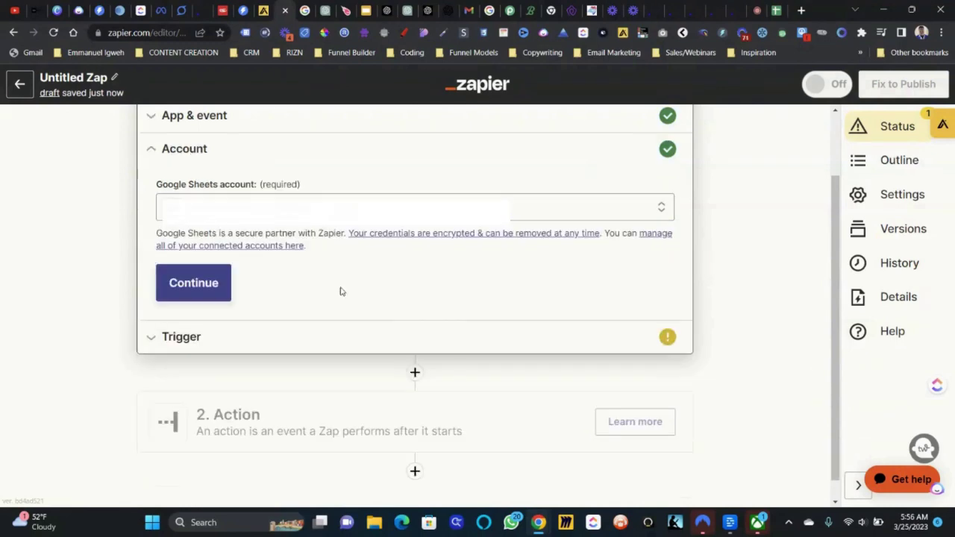
# - Point the trigger at spreadsheet Test For Open Ai, worksheet Sheet1, and test it for a sample row
pyautogui.click(202, 283)
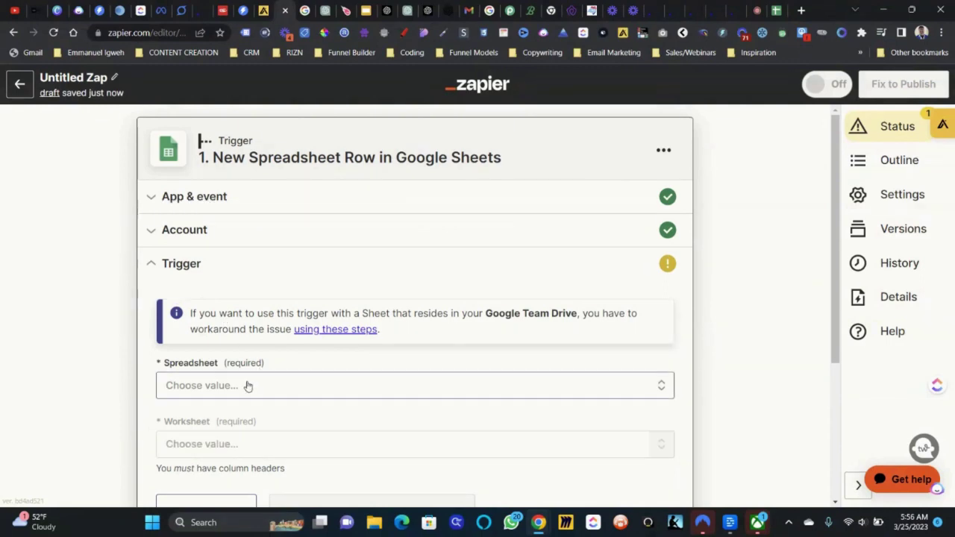
pyautogui.click(248, 385)
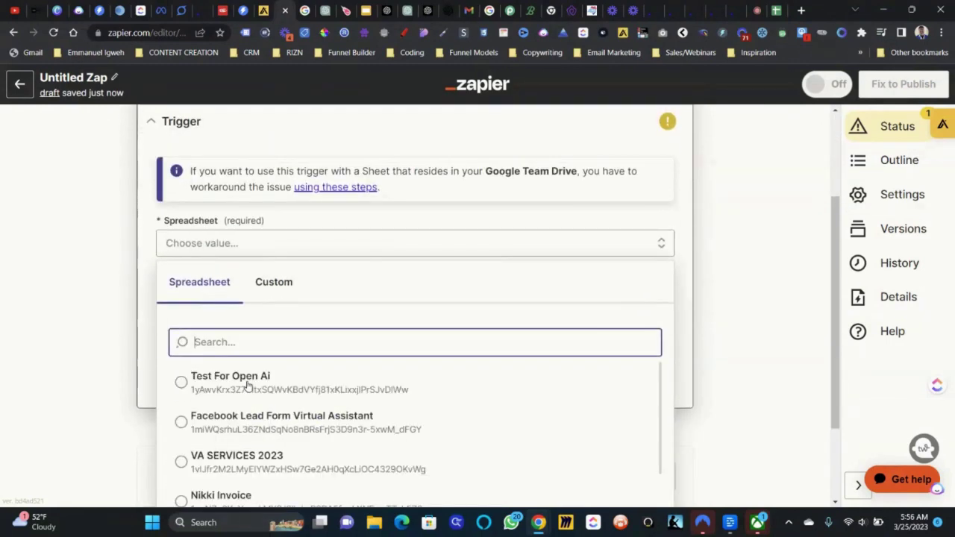
pyautogui.scroll(-1, 248, 385)
pyautogui.scroll(1, 239, 417)
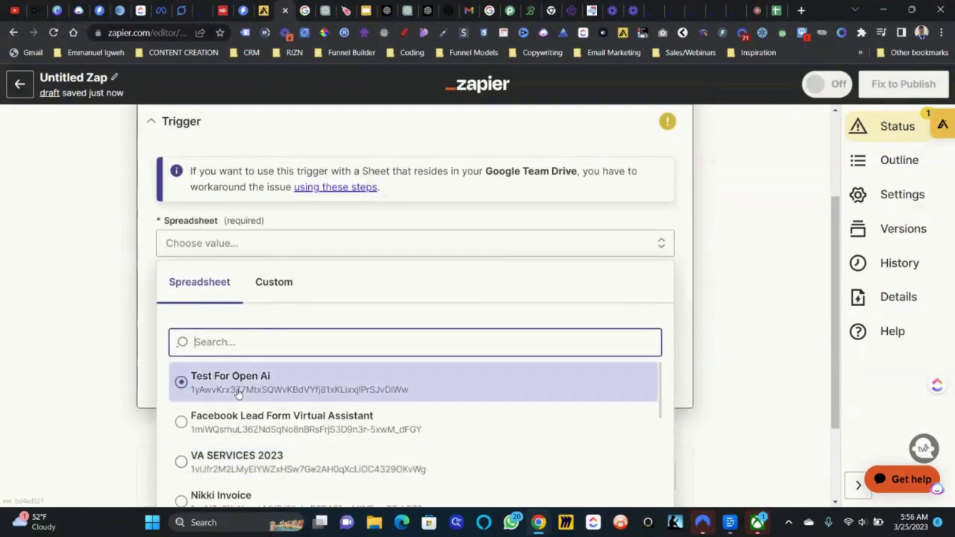
pyautogui.click(239, 388)
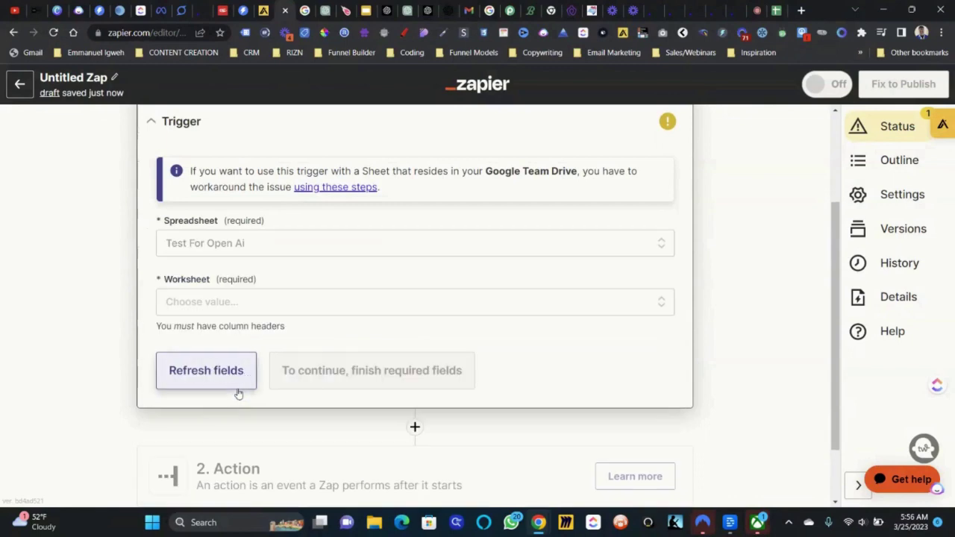
pyautogui.click(279, 314)
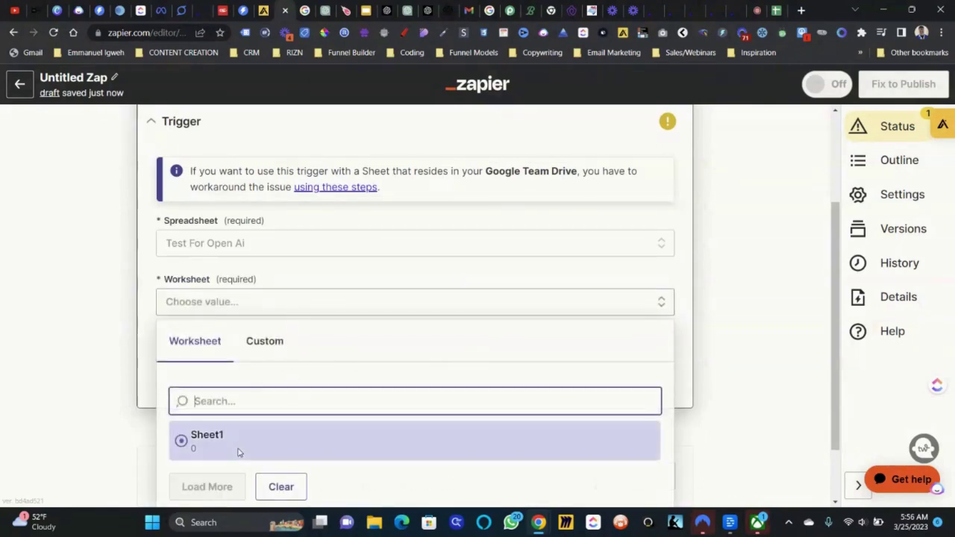
pyautogui.click(239, 452)
pyautogui.click(335, 371)
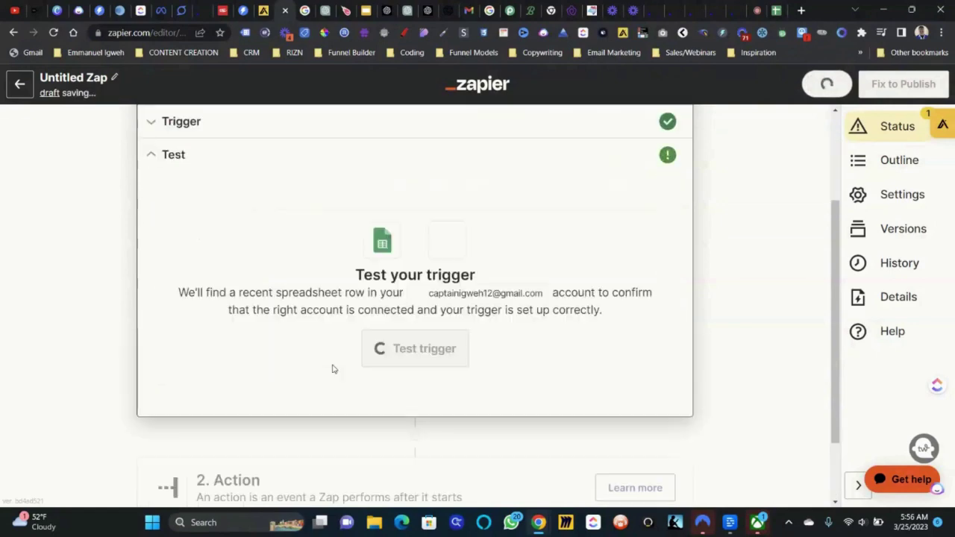
pyautogui.click(448, 354)
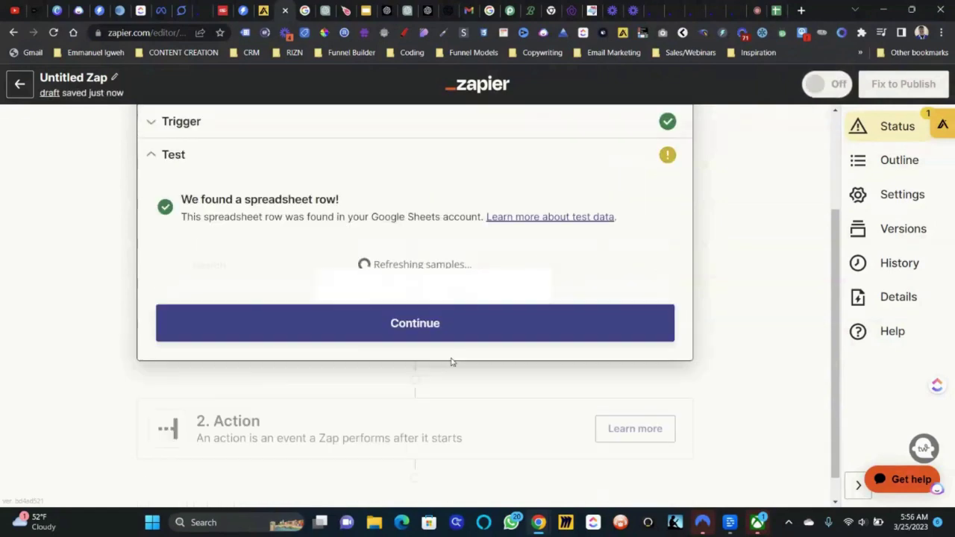
pyautogui.scroll(-1, 271, 341)
# - Continue past the trigger test and choose OpenAI (GPT-3 & DALL·E) as the action app
pyautogui.click(350, 348)
pyautogui.scroll(-1, 351, 347)
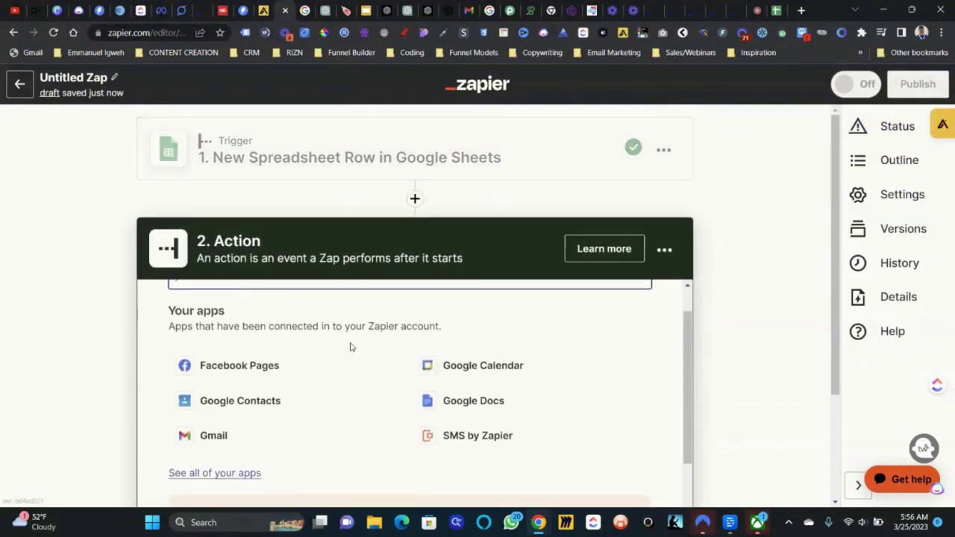
pyautogui.scroll(1, 351, 347)
pyautogui.write('open')
pyautogui.click(276, 390)
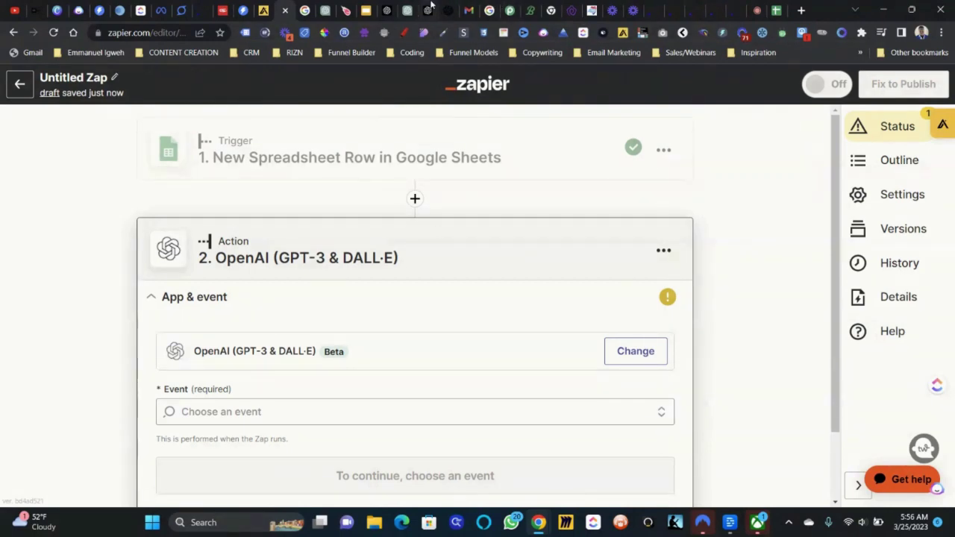
pyautogui.click(427, 10)
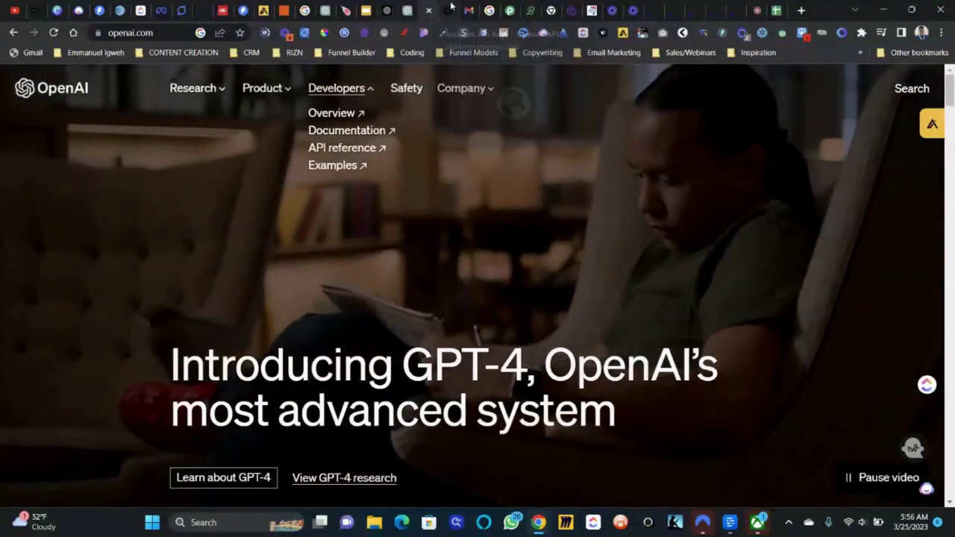
pyautogui.click(448, 10)
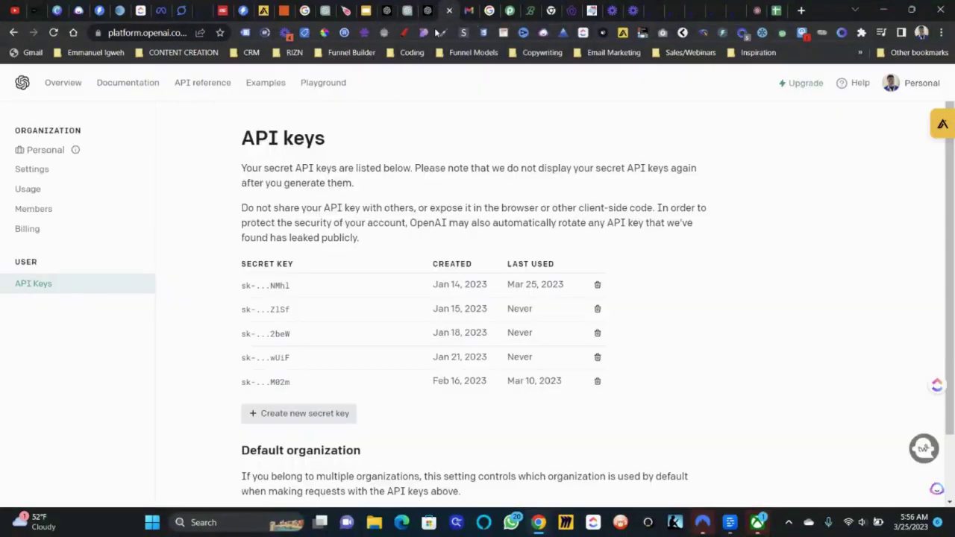
pyautogui.click(405, 34)
pyautogui.moveTo(34, 261)
pyautogui.mouseDown()
pyautogui.moveTo(60, 116)
pyautogui.moveTo(23, 190)
pyautogui.mouseUp()
pyautogui.moveTo(115, 109); pyautogui.dragTo(102, 221)
pyautogui.moveTo(155, 154)
pyautogui.mouseDown()
pyautogui.moveTo(119, 187)
pyautogui.moveTo(173, 222)
pyautogui.mouseUp()
pyautogui.moveTo(219, 112); pyautogui.dragTo(217, 222)
pyautogui.moveTo(175, 153); pyautogui.dragTo(259, 145)
pyautogui.moveTo(265, 242); pyautogui.dragTo(306, 119)
pyautogui.moveTo(304, 182)
pyautogui.mouseDown()
pyautogui.moveTo(328, 191)
pyautogui.moveTo(373, 170)
pyautogui.moveTo(446, 185)
pyautogui.moveTo(451, 218)
pyautogui.mouseUp()
pyautogui.moveTo(527, 185)
pyautogui.mouseDown()
pyautogui.moveTo(524, 223)
pyautogui.moveTo(582, 283)
pyautogui.moveTo(626, 221)
pyautogui.moveTo(671, 233)
pyautogui.moveTo(750, 173)
pyautogui.moveTo(783, 250)
pyautogui.mouseUp()
pyautogui.moveTo(749, 299); pyautogui.dragTo(698, 345)
pyautogui.moveTo(750, 306); pyautogui.dragTo(791, 321)
pyautogui.moveTo(804, 304)
pyautogui.mouseDown()
pyautogui.moveTo(803, 322)
pyautogui.moveTo(870, 319)
pyautogui.mouseUp()
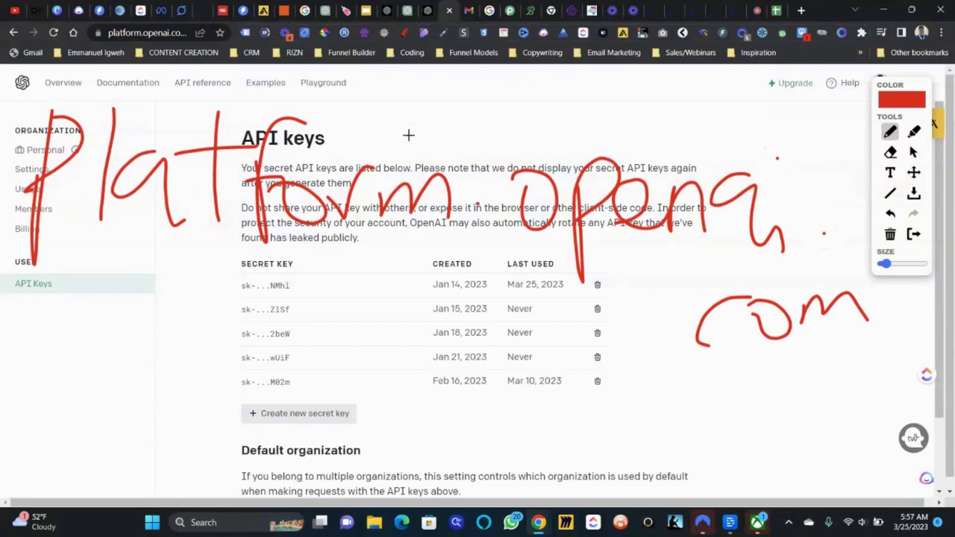
pyautogui.click(914, 235)
pyautogui.click(64, 87)
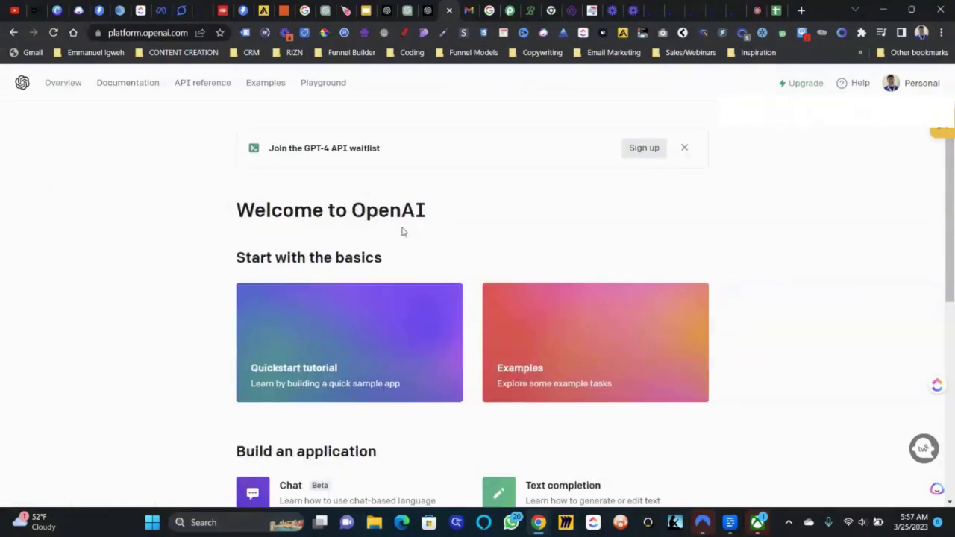
pyautogui.click(914, 82)
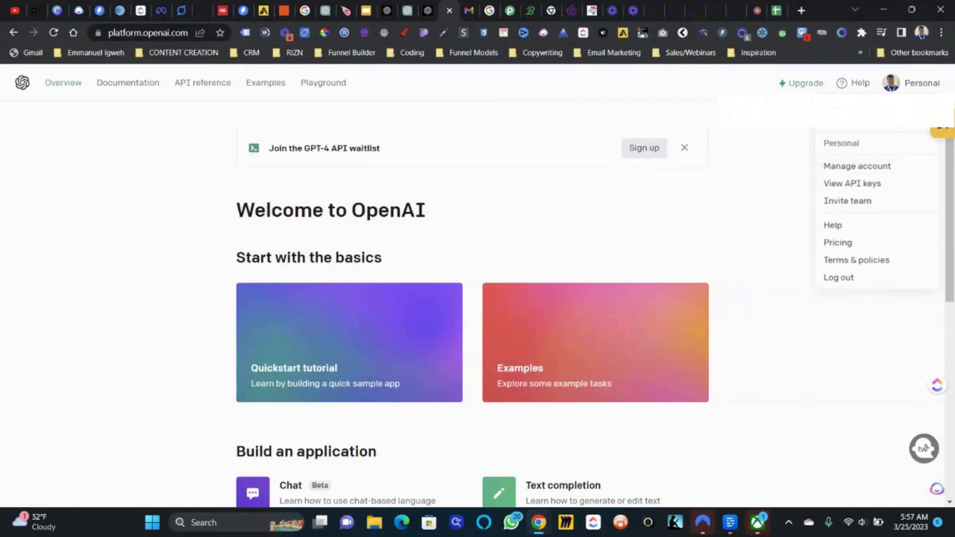
pyautogui.click(867, 184)
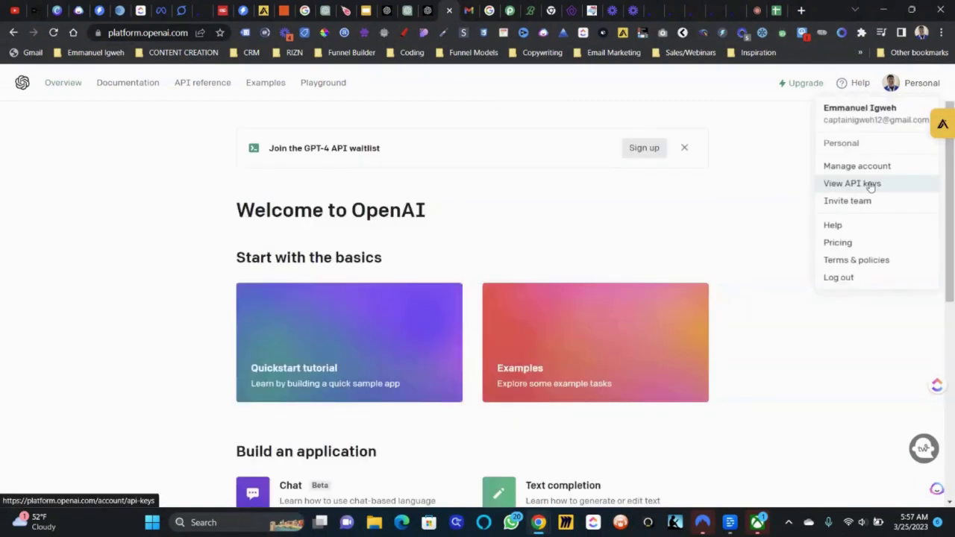
pyautogui.click(869, 185)
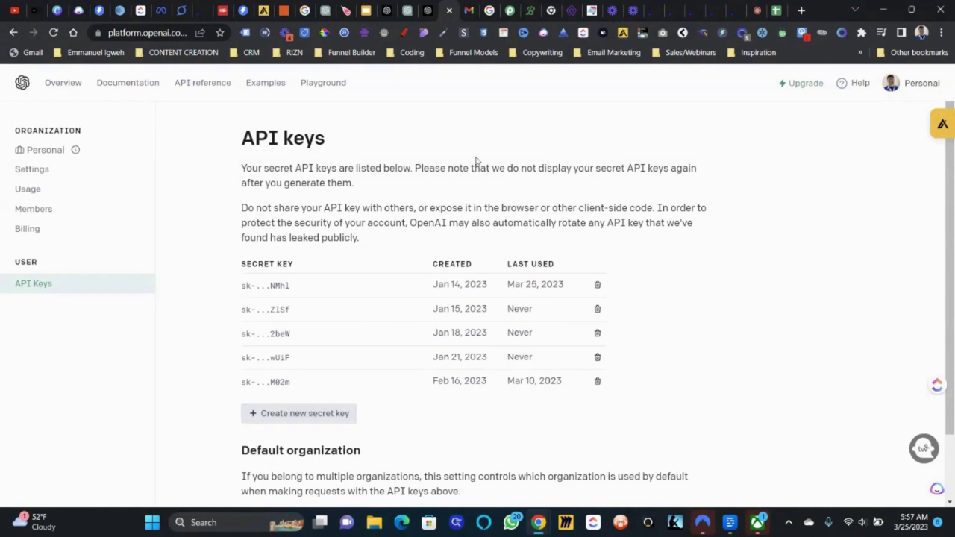
pyautogui.click(285, 10)
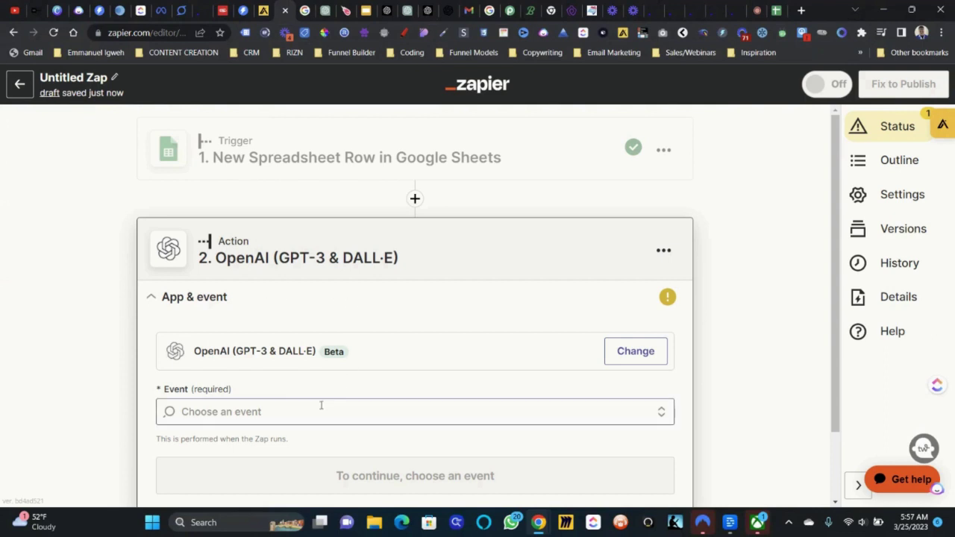
# - Set the OpenAI event to Send Prompt and confirm the connected OpenAI account
pyautogui.click(297, 411)
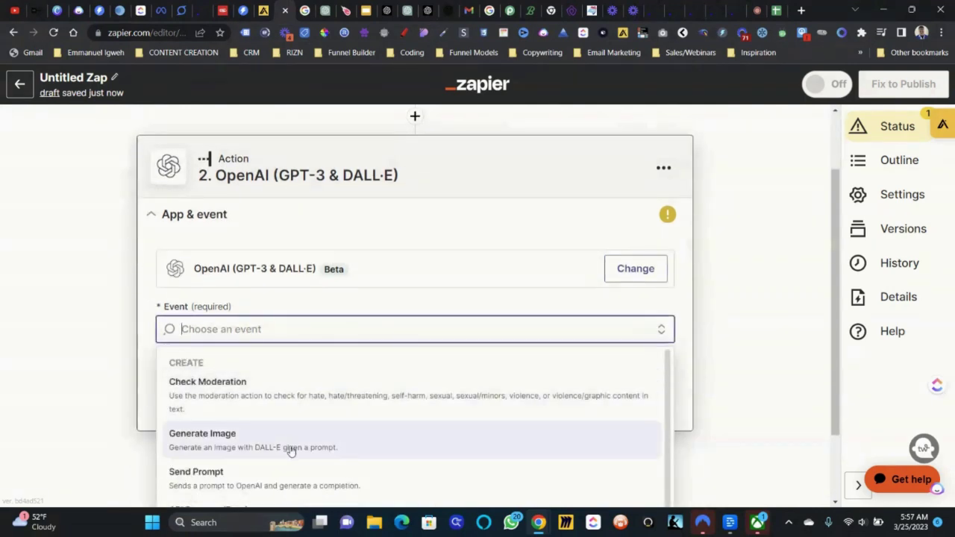
pyautogui.scroll(-1, 291, 451)
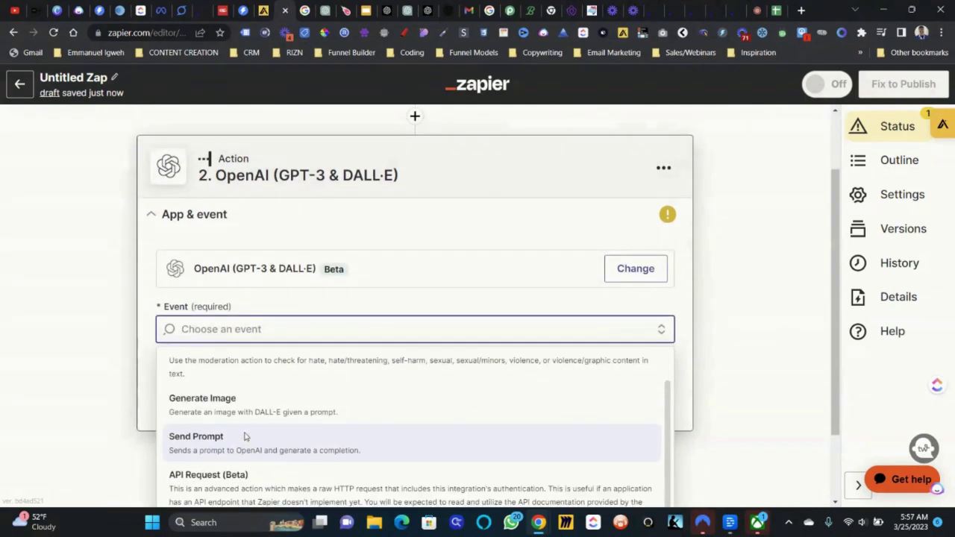
pyautogui.click(246, 438)
pyautogui.click(261, 340)
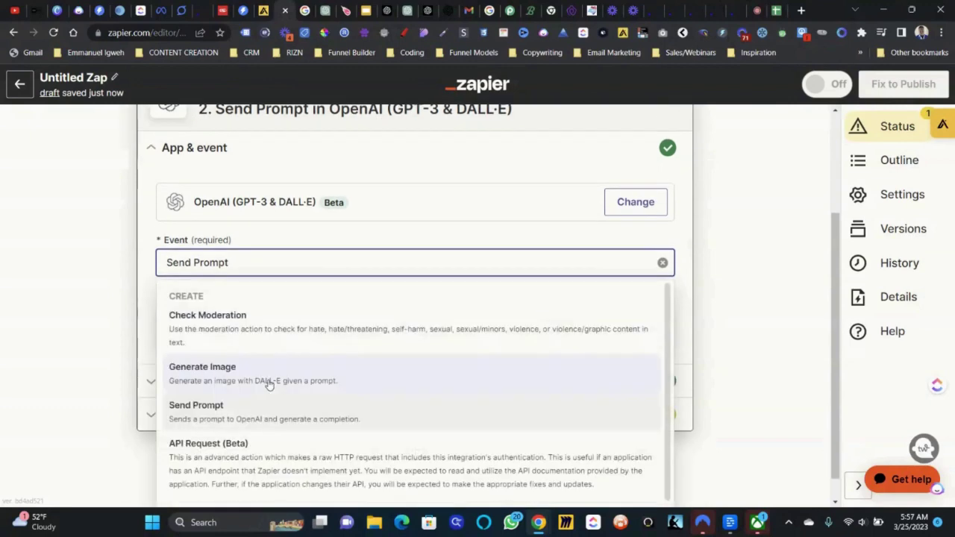
pyautogui.click(283, 420)
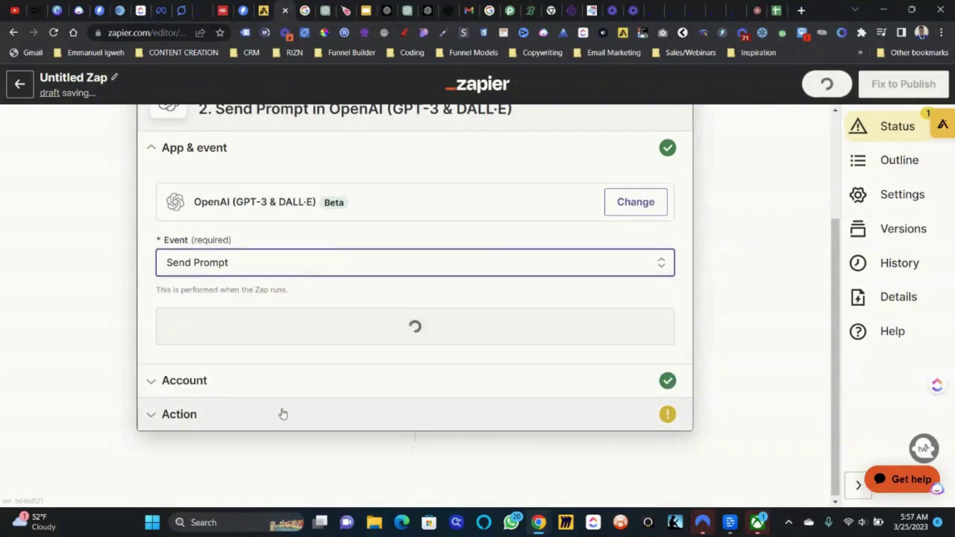
pyautogui.click(330, 336)
pyautogui.click(208, 358)
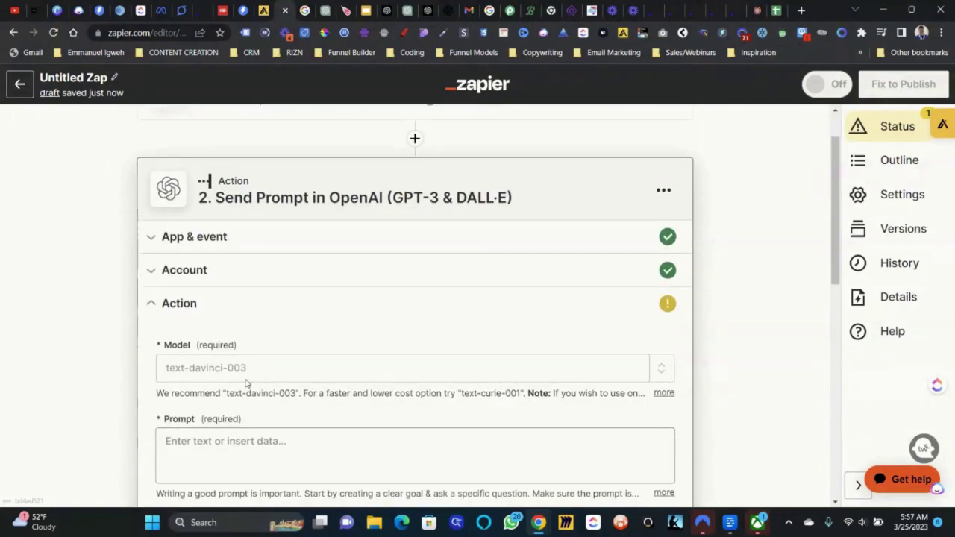
pyautogui.click(243, 388)
# - Type the prompt 'Write a personalized Email to' the Email field about appointment setters, mentioning the Company field
pyautogui.click(243, 388)
pyautogui.write('Write a ne')
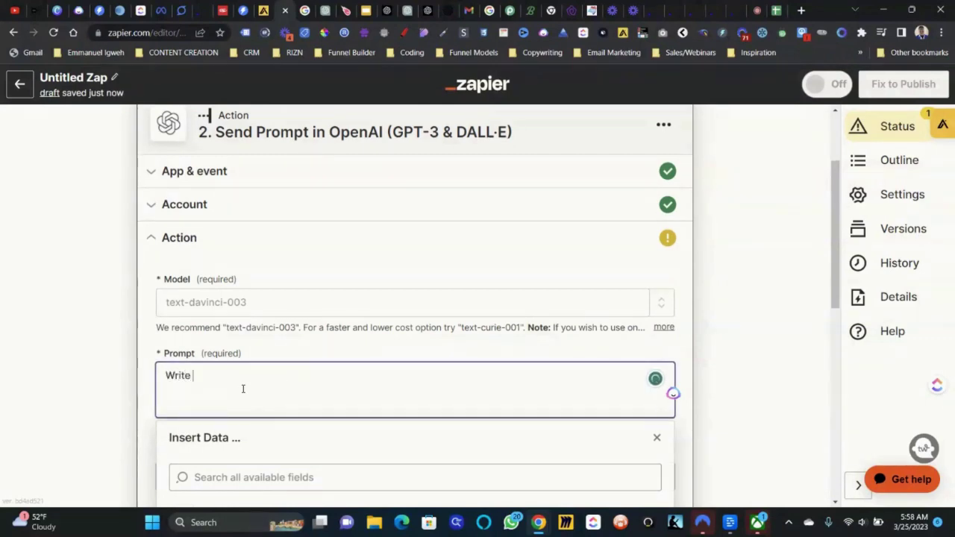
pyautogui.press('BackSpace')
pyautogui.press('BackSpace')
pyautogui.write('perso')
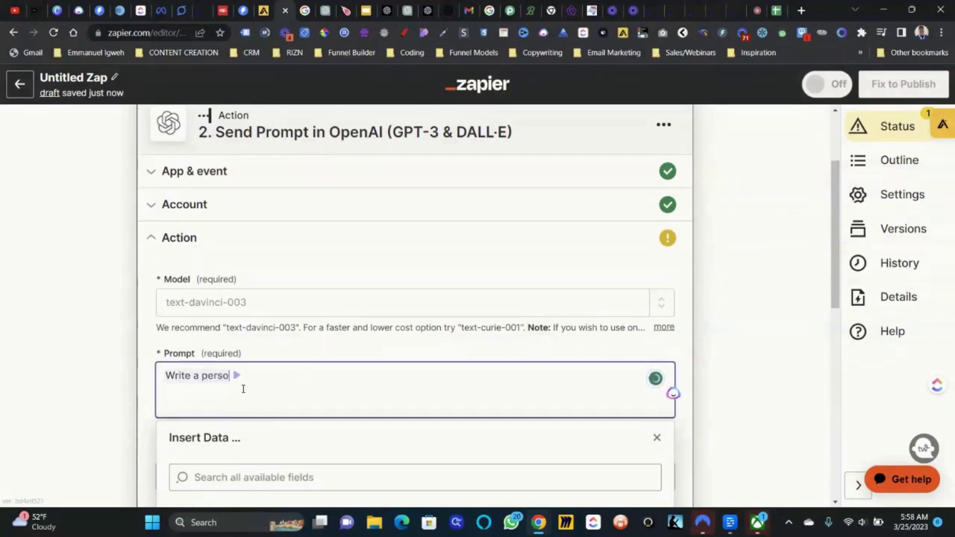
pyautogui.write('nalized Email to')
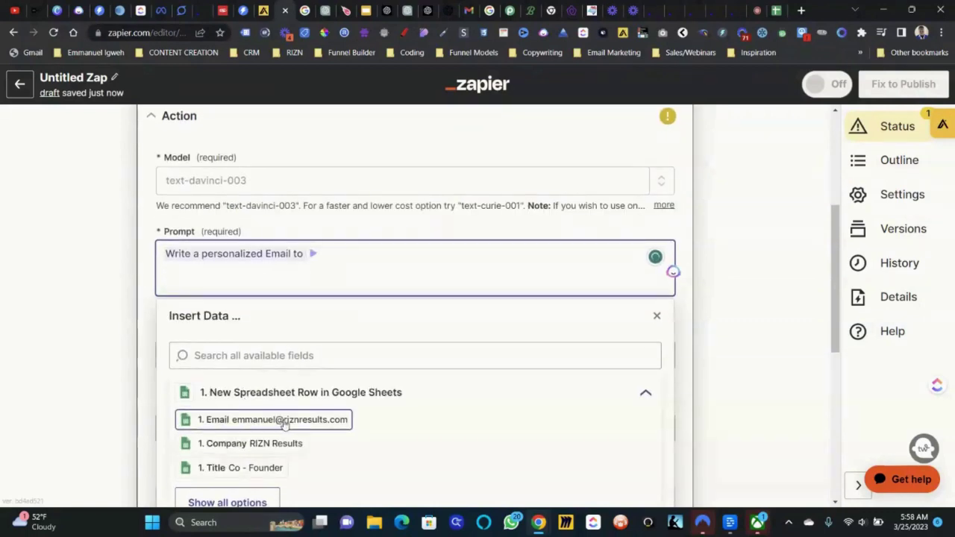
pyautogui.click(283, 422)
pyautogui.write('Regarding getting an ap')
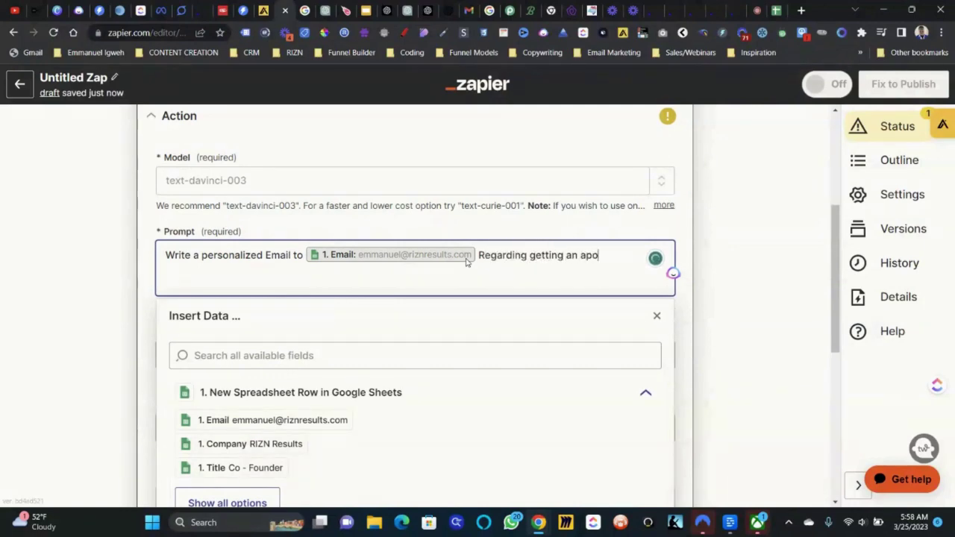
pyautogui.write('pointment setter ')
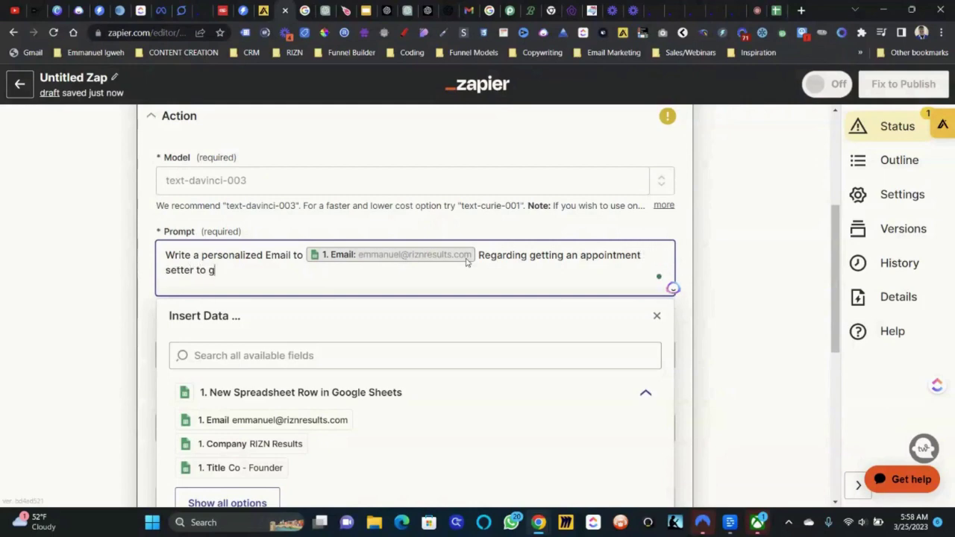
pyautogui.write('to grow his agency')
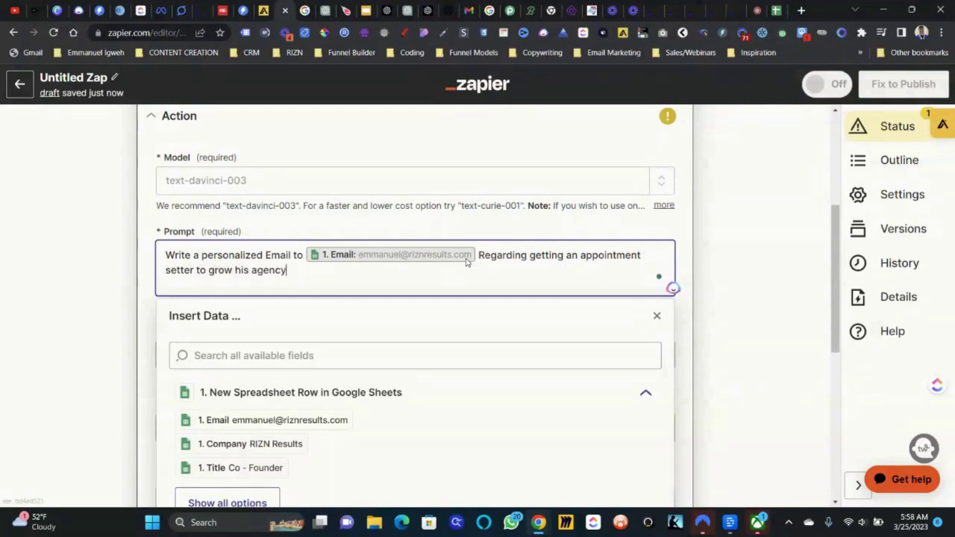
pyautogui.write(' ad')
pyautogui.press('BackSpace')
pyautogui.press('BackSpace')
pyautogui.write('nd help incr')
pyautogui.write('ease h')
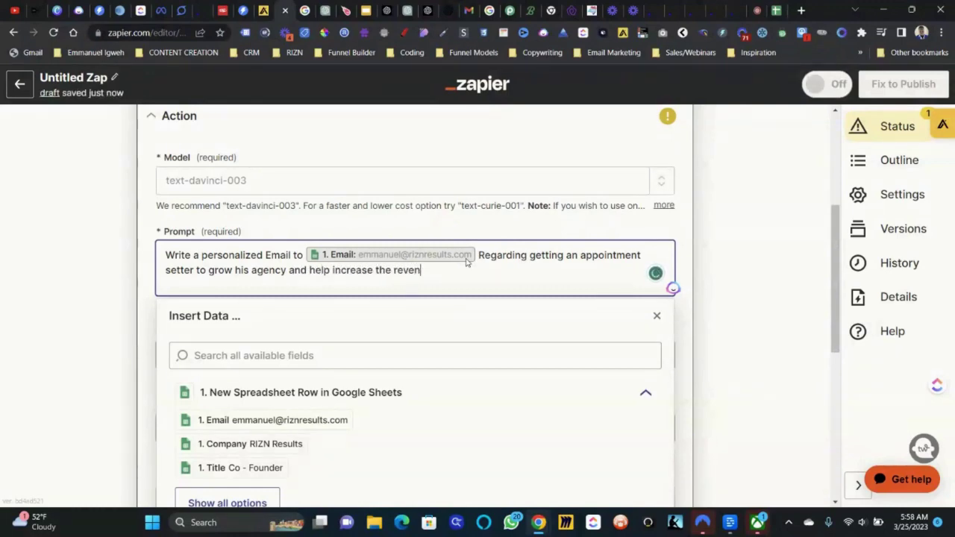
pyautogui.click(280, 446)
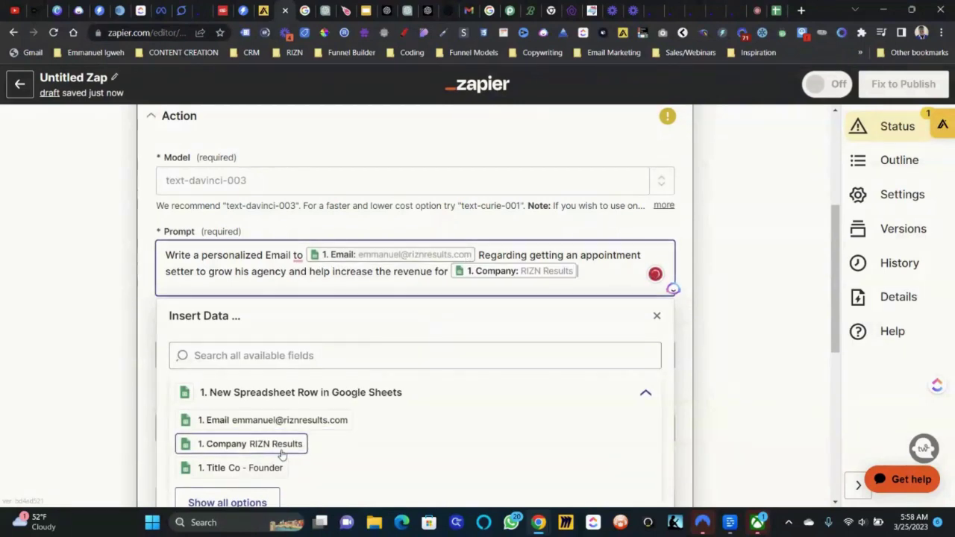
pyautogui.click(265, 497)
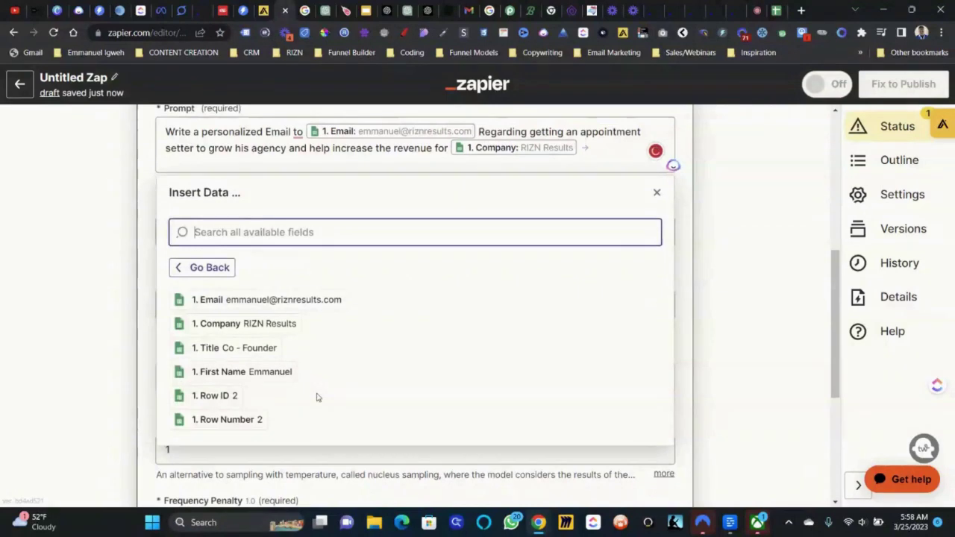
pyautogui.click(676, 222)
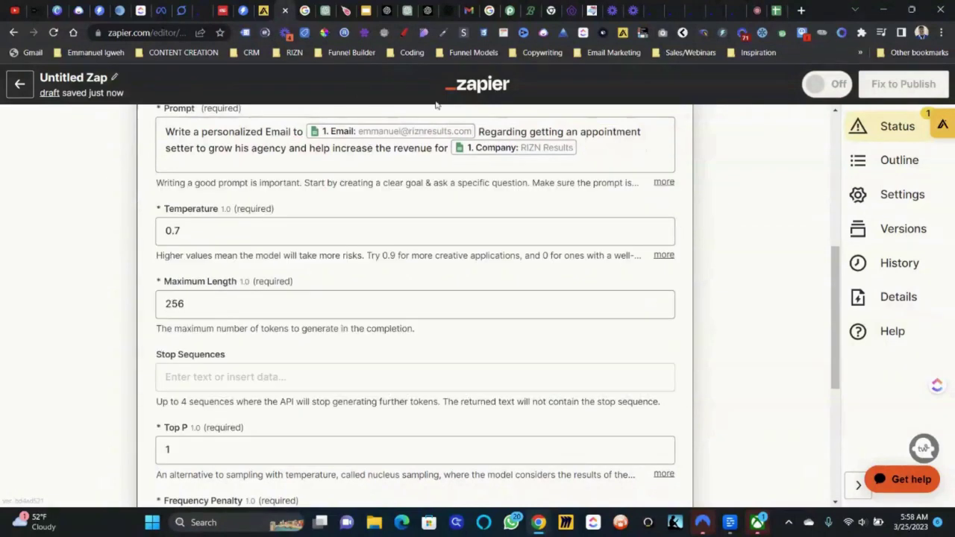
pyautogui.scroll(-4, 428, 311)
# - Continue and run Test action to send the prompt to OpenAI
pyautogui.click(332, 378)
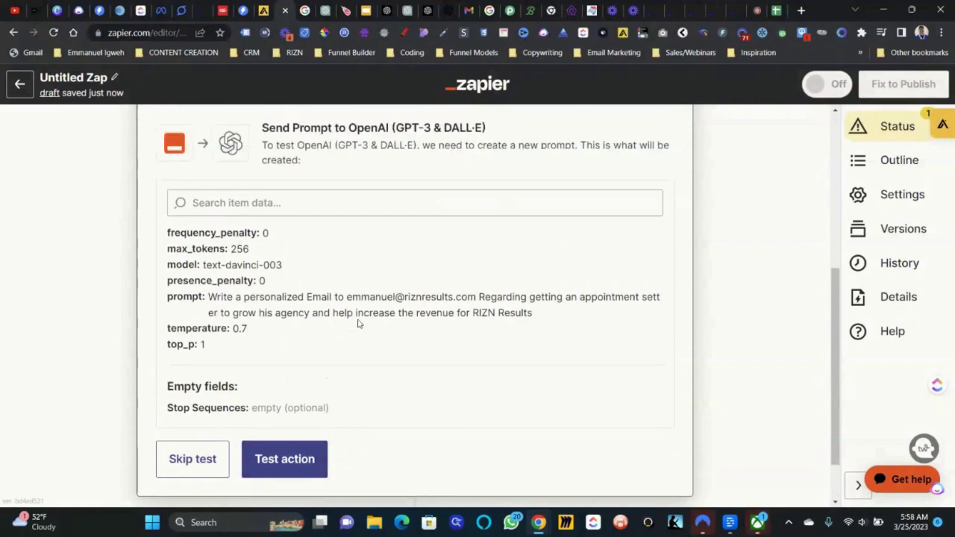
pyautogui.click(291, 462)
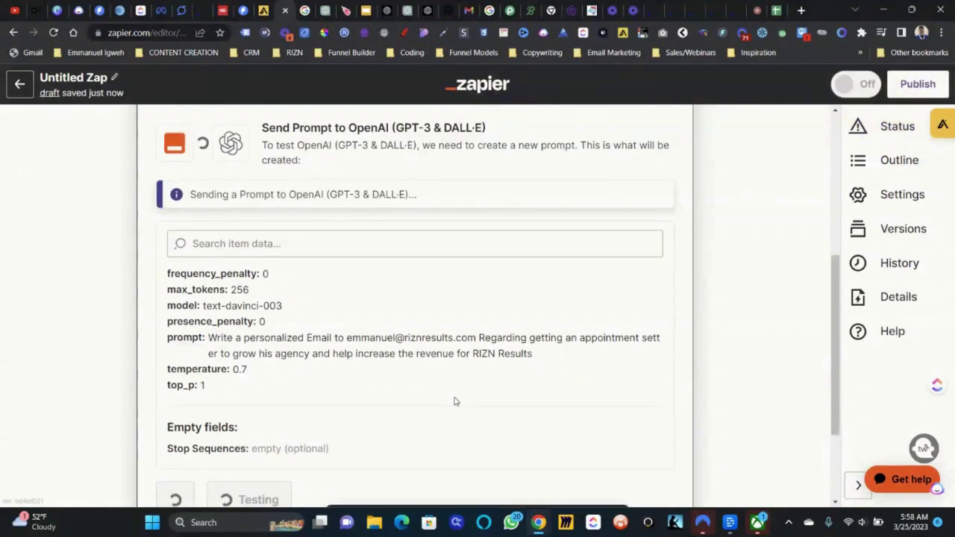
pyautogui.scroll(-2, 456, 402)
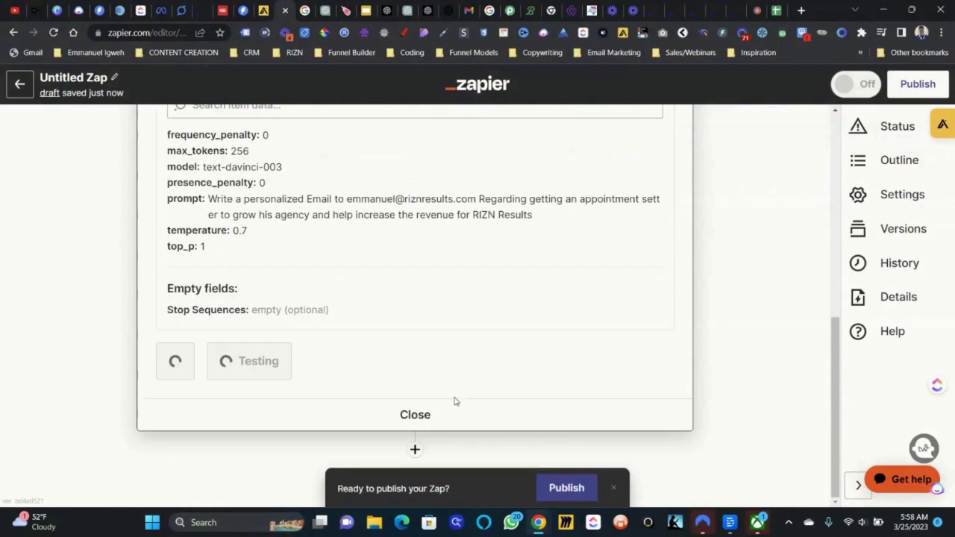
pyautogui.scroll(5, 455, 401)
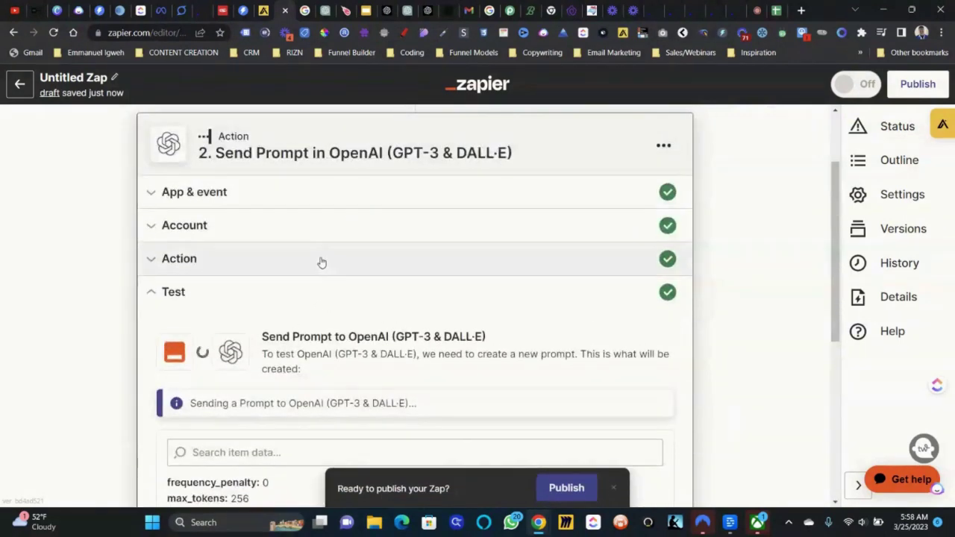
# - Reopen the OpenAI step's Action section and place the cursor in the Prompt field
pyautogui.click(321, 259)
pyautogui.scroll(-2, 316, 335)
pyautogui.click(622, 293)
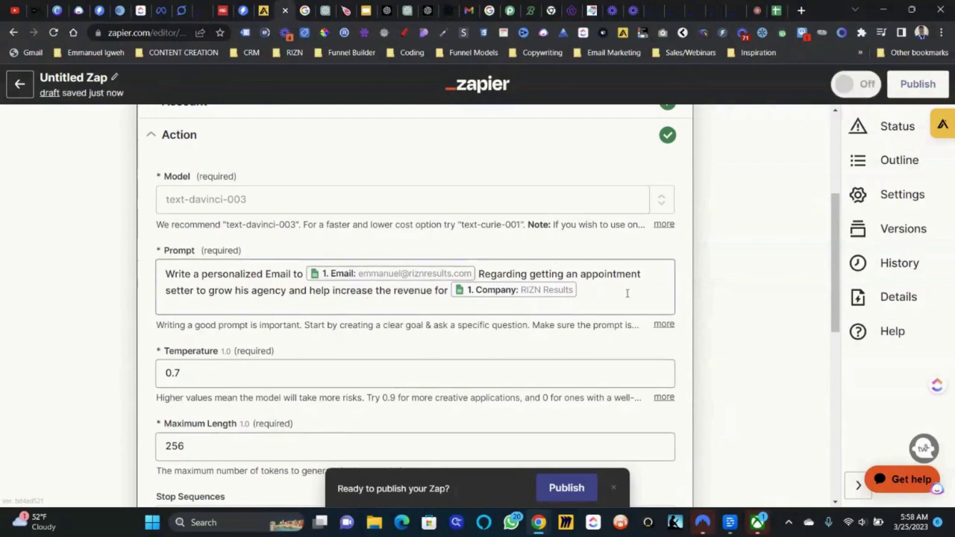
# - Change the prompt to request a short 150 word email
pyautogui.click(197, 274)
pyautogui.write('shor')
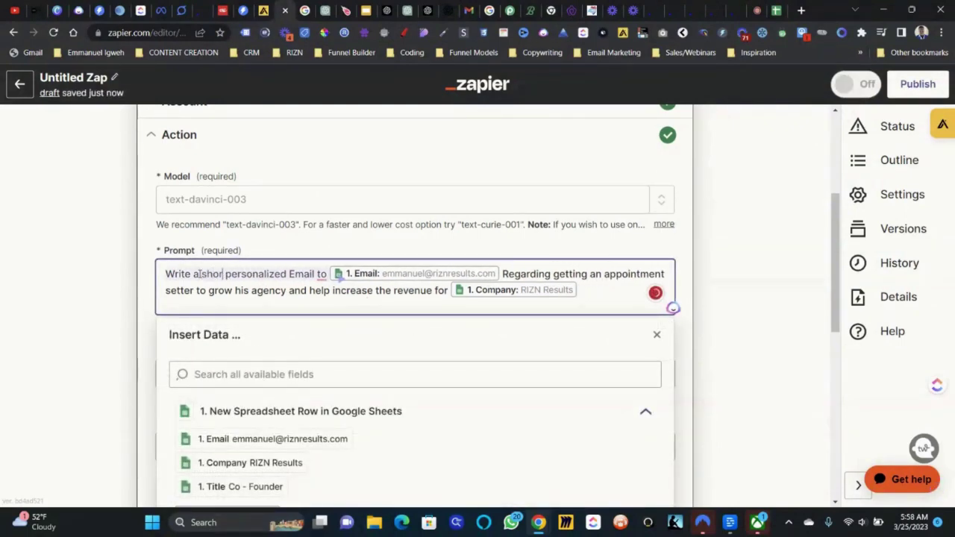
pyautogui.write('t')
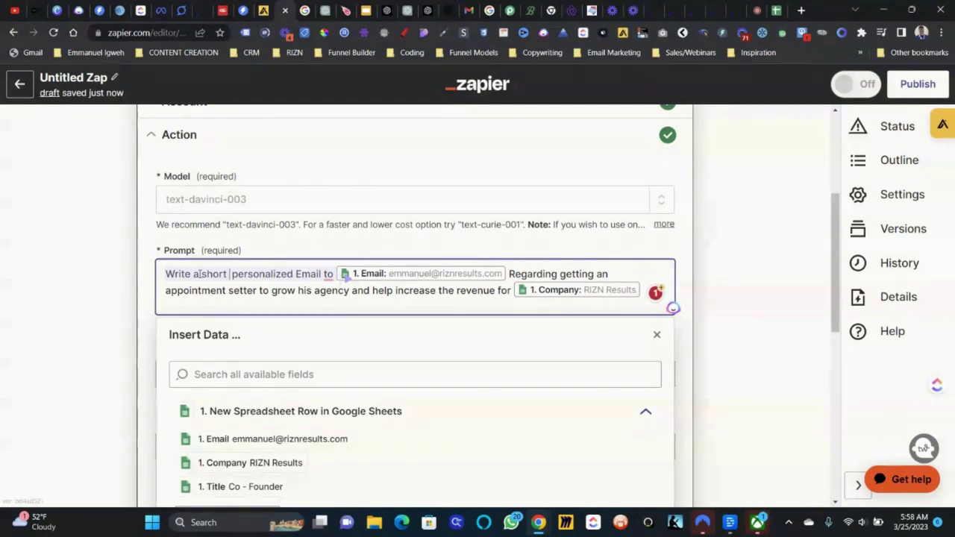
pyautogui.write('150 word')
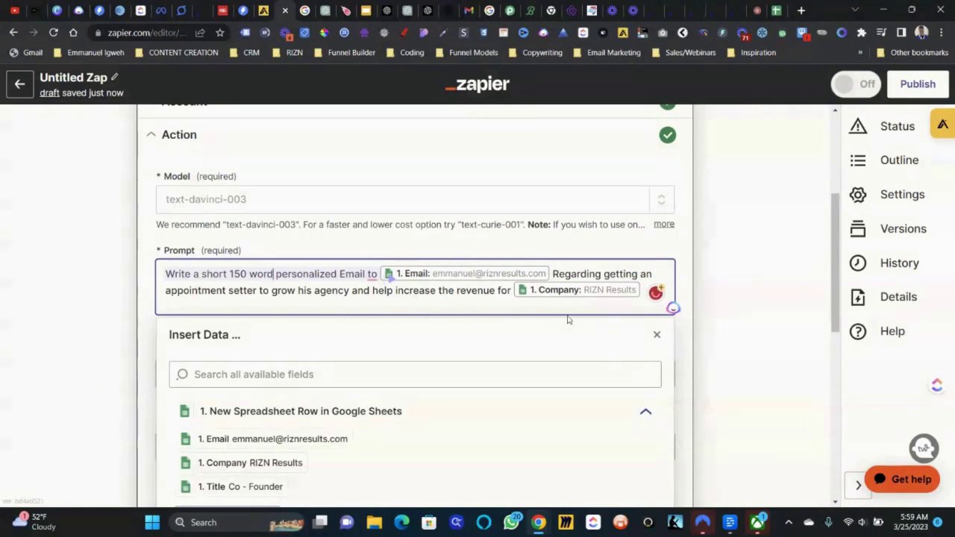
# - Add a new prompt line naming the sender as CEO of Testing company ABC
pyautogui.click(640, 291)
pyautogui.press('Return')
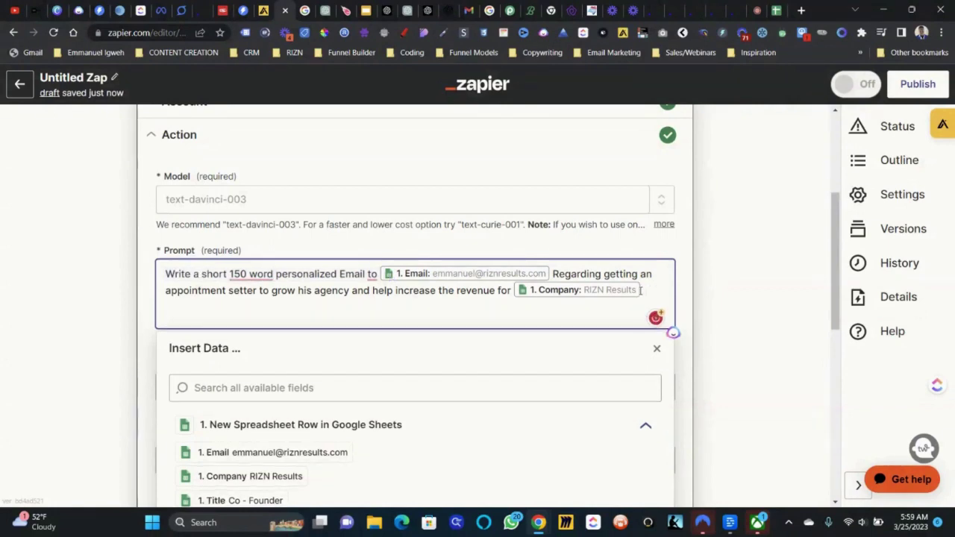
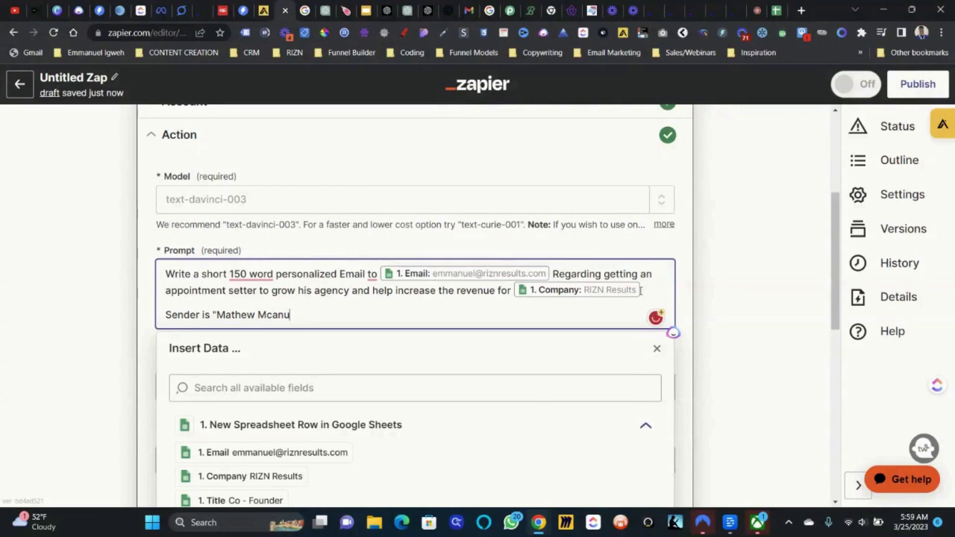
pyautogui.write('" who is the CEO')
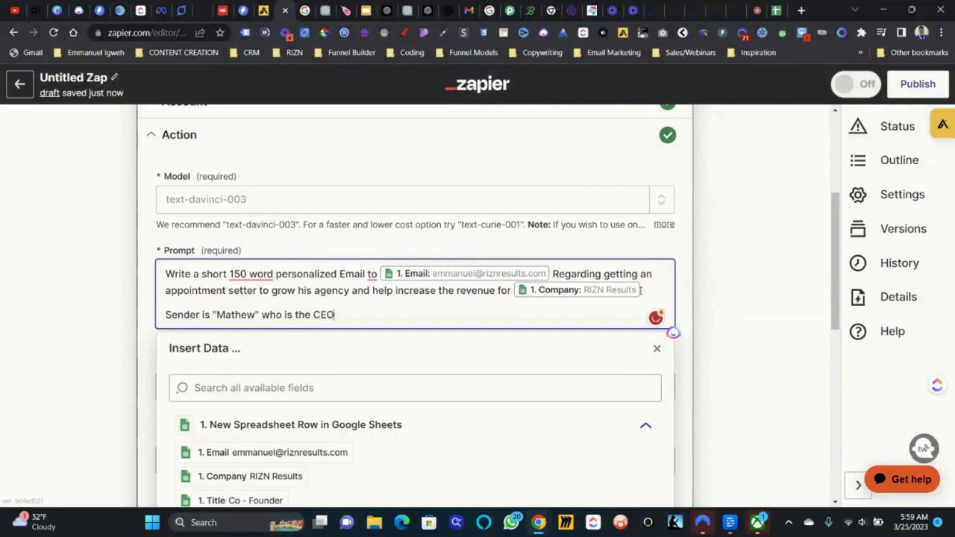
pyautogui.write(' of Zapier T')
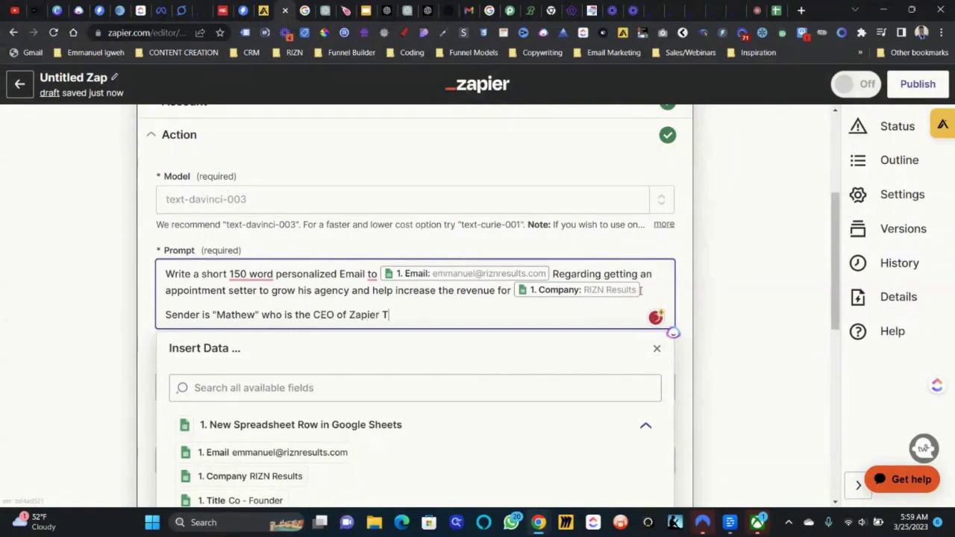
pyautogui.write('esting')
pyautogui.press('Tab')
pyautogui.doubleClick(358, 312)
pyautogui.press('BackSpace')
pyautogui.write('company ABC')
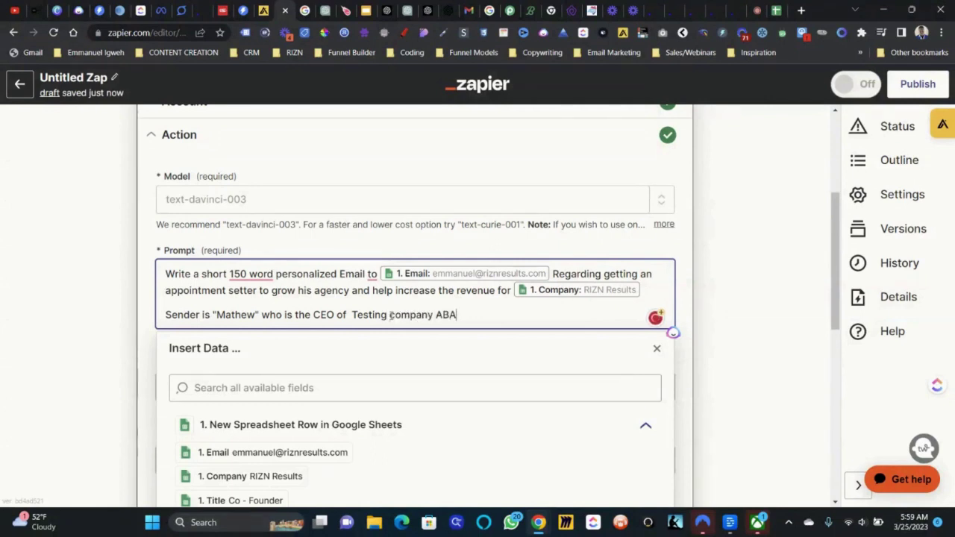
pyautogui.click(683, 254)
pyautogui.scroll(-2, 539, 271)
pyautogui.scroll(-3, 539, 270)
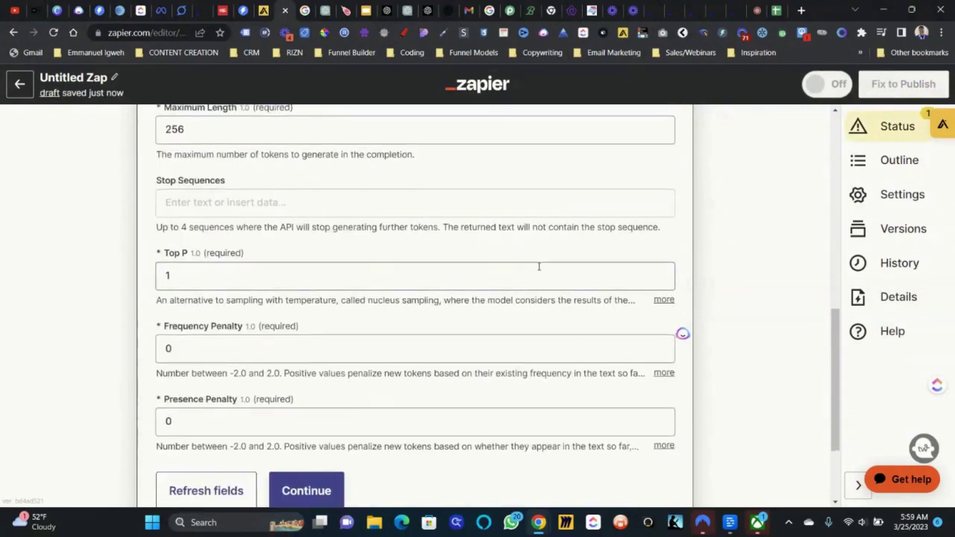
# - Retest the OpenAI step to get the 'Appointment Setter for RIZN Results' email, then reopen its action settings
pyautogui.click(288, 493)
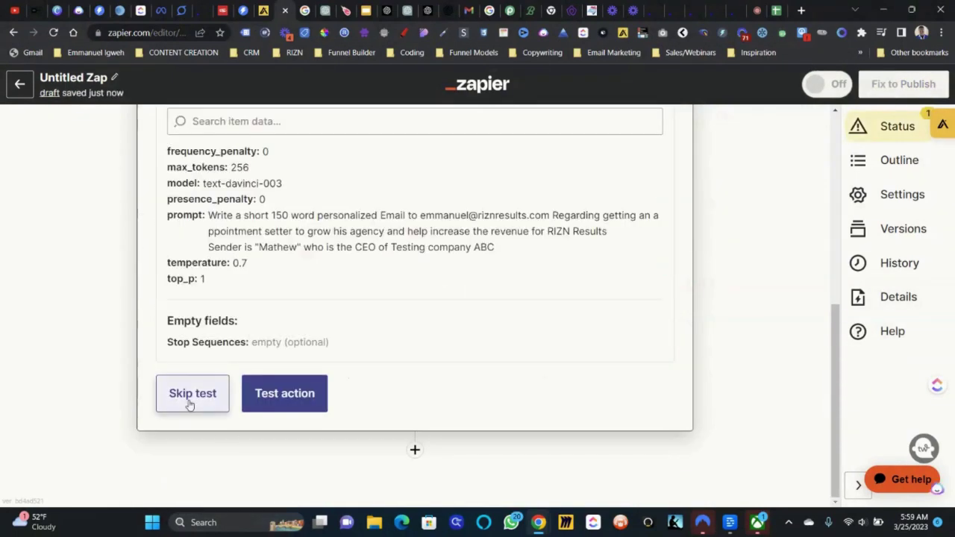
pyautogui.click(277, 403)
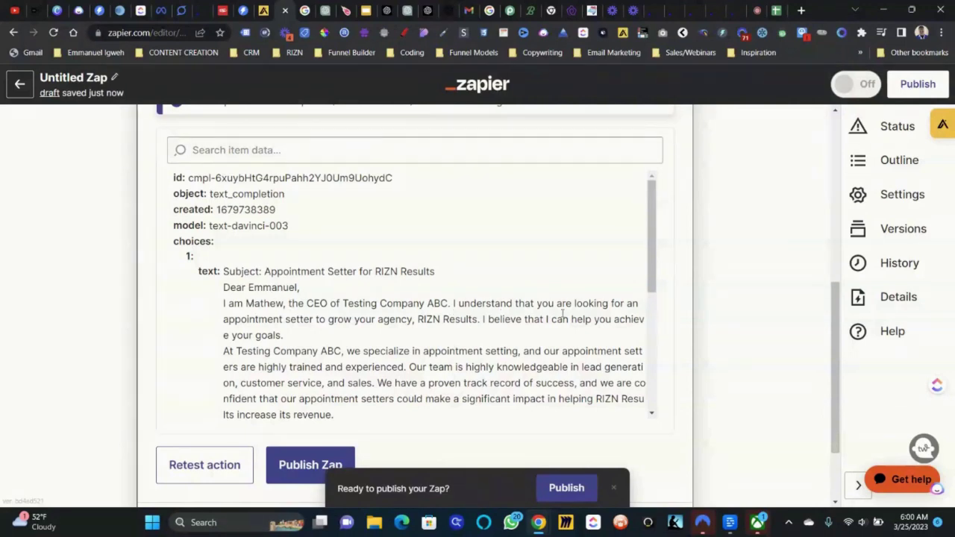
pyautogui.scroll(-3, 563, 313)
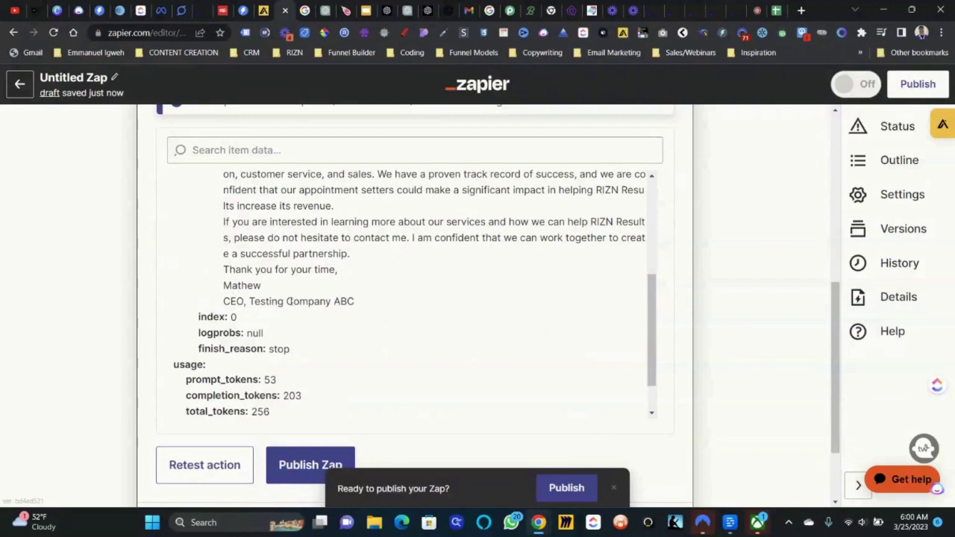
pyautogui.scroll(3, 363, 304)
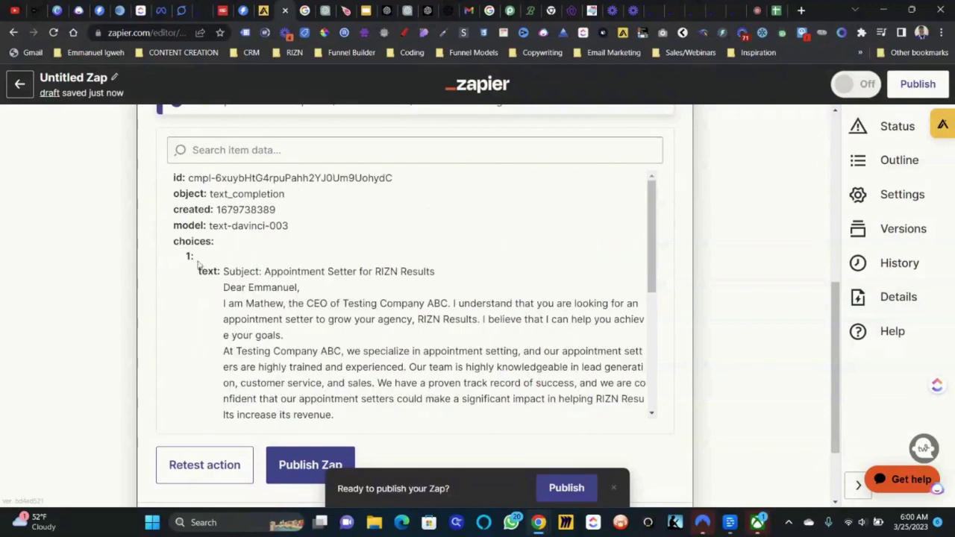
pyautogui.moveTo(224, 275); pyautogui.dragTo(490, 283)
pyautogui.scroll(4, 376, 263)
pyautogui.click(363, 263)
# - Append 'Do not include Subject' to the prompt and retest for a subject-free email
pyautogui.scroll(-2, 359, 265)
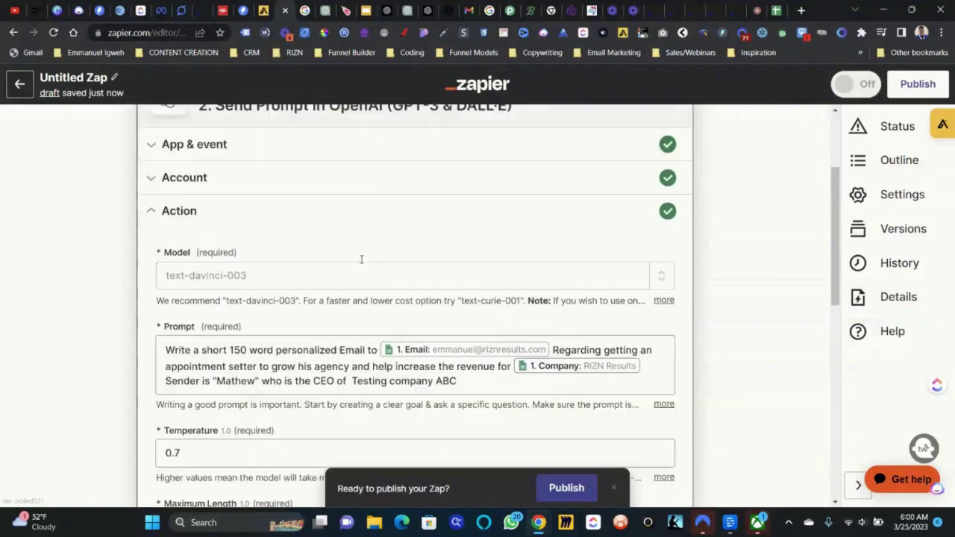
pyautogui.click(491, 315)
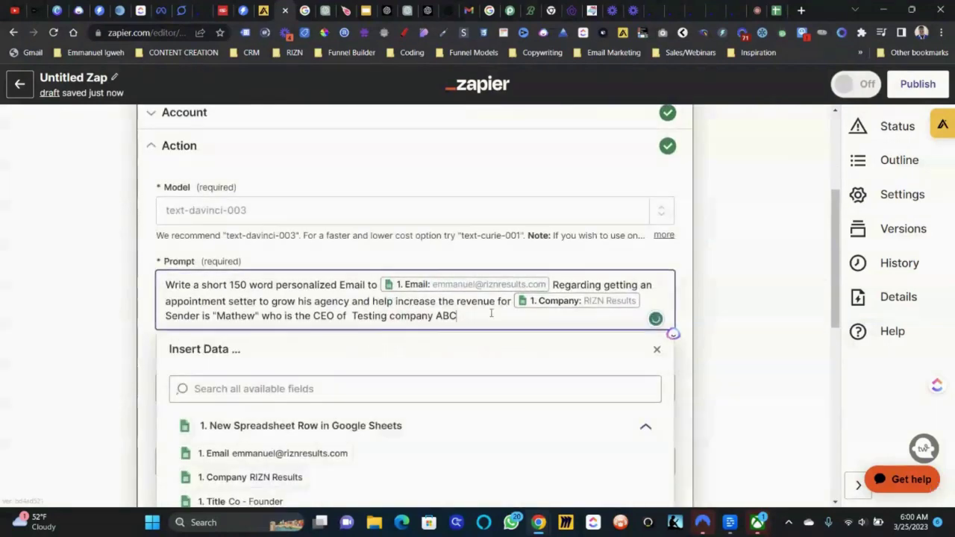
pyautogui.write('.')
pyautogui.press('Return')
pyautogui.press('Return')
pyautogui.press('Return')
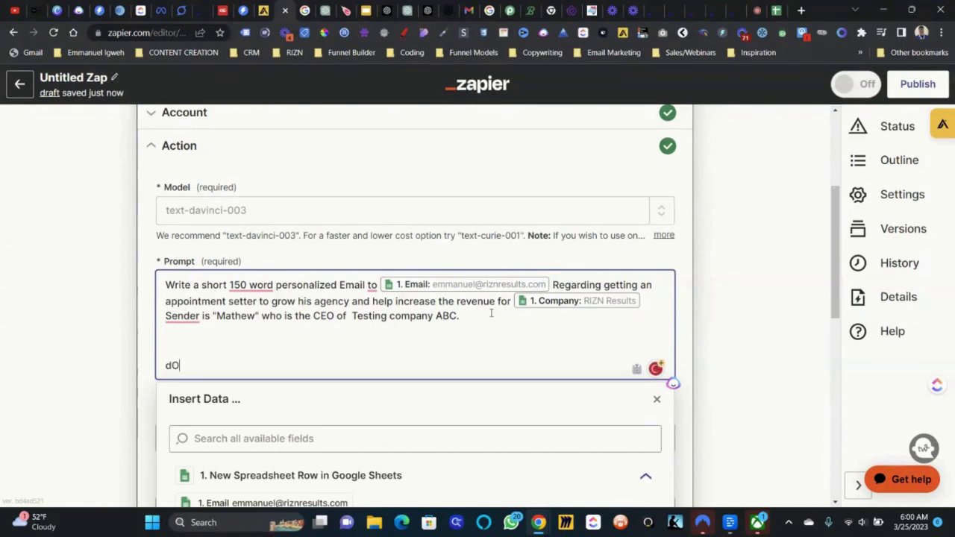
pyautogui.press('BackSpace')
pyautogui.press('BackSpace')
pyautogui.write('Do not include ')
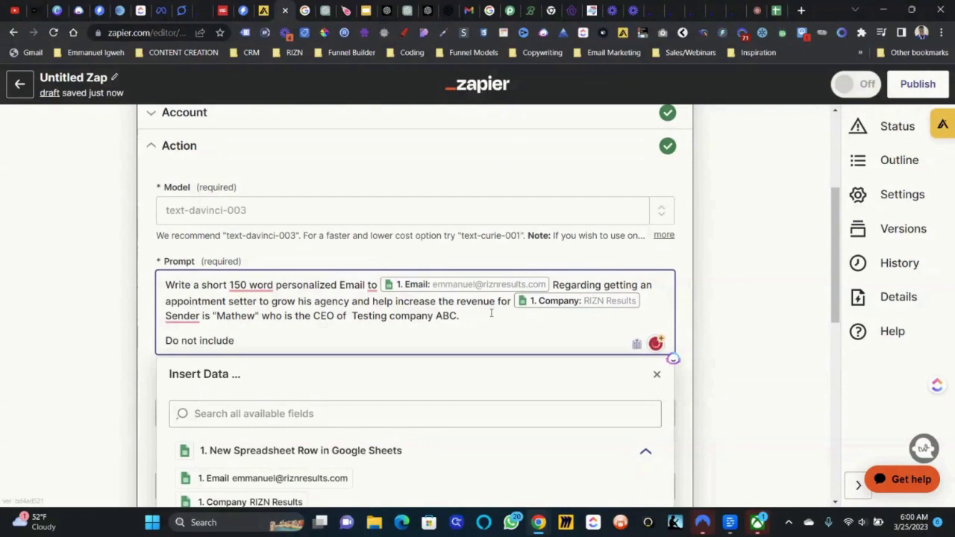
pyautogui.write('Subj')
pyautogui.click(677, 275)
pyautogui.scroll(-3, 677, 275)
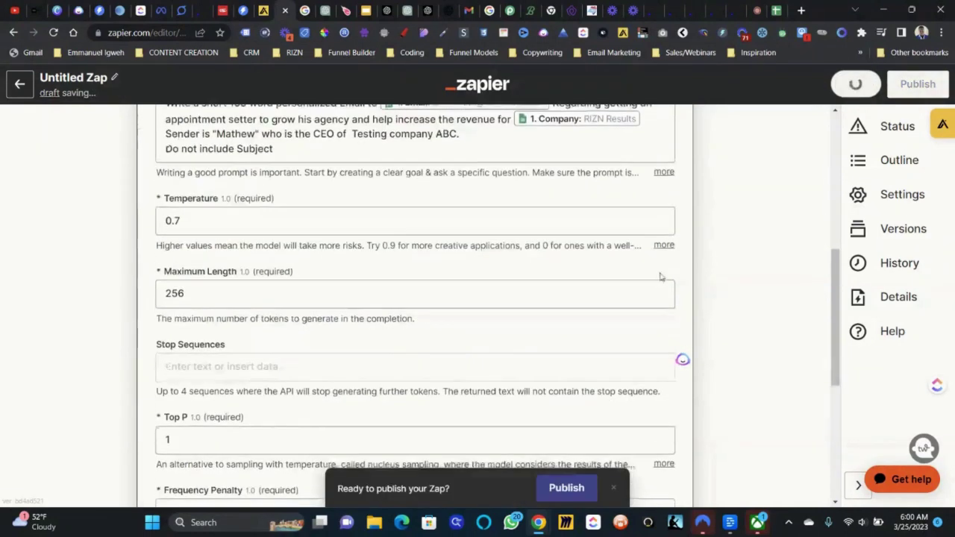
pyautogui.scroll(-3, 363, 354)
pyautogui.click(316, 409)
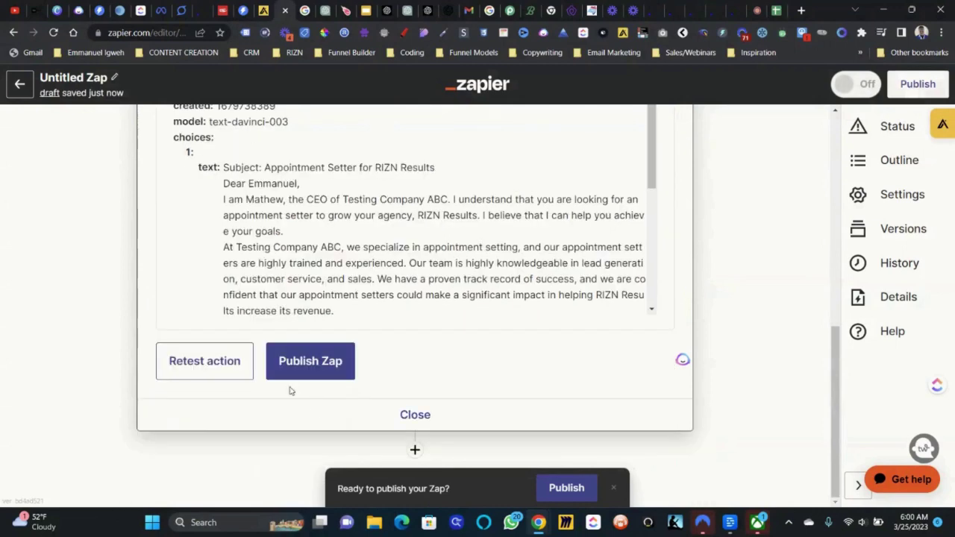
pyautogui.click(214, 359)
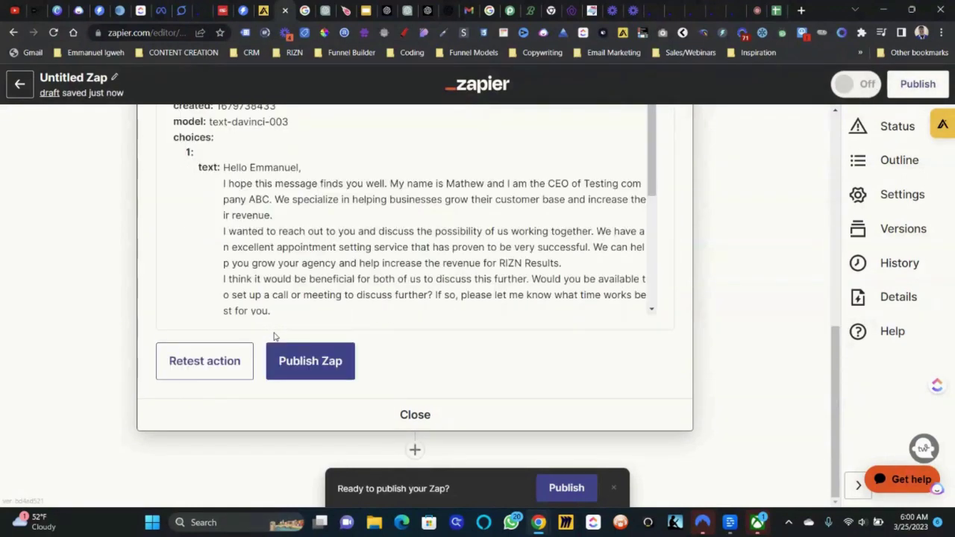
# - Add step 3 as OpenAI (GPT-3 & DALL·E) Send Prompt using the connected OpenAI account
pyautogui.click(414, 451)
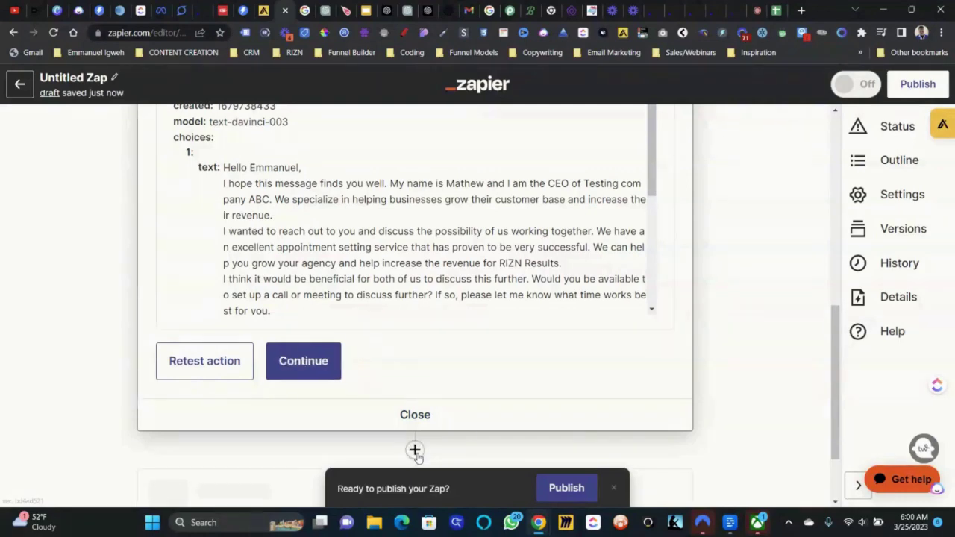
pyautogui.write('open')
pyautogui.scroll(-3, 306, 436)
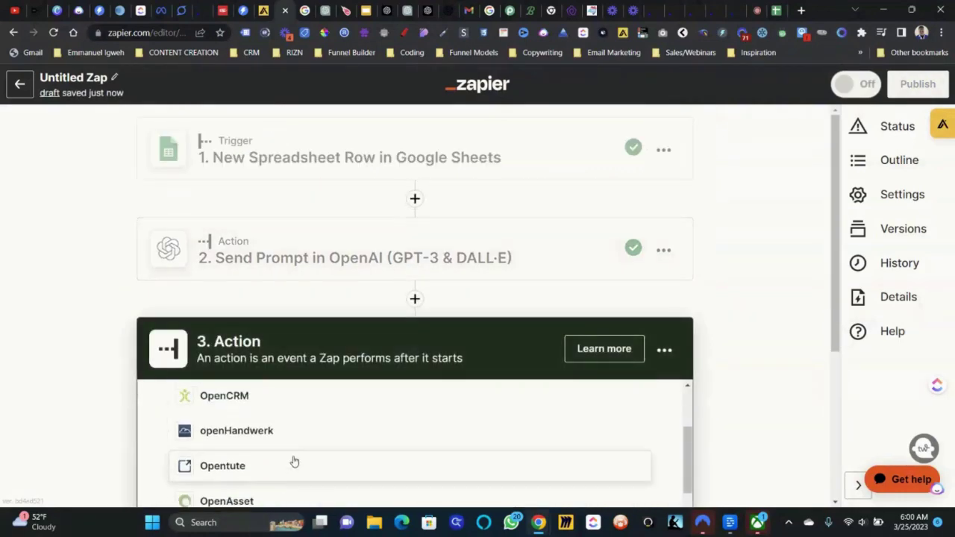
pyautogui.scroll(1, 313, 426)
pyautogui.click(323, 386)
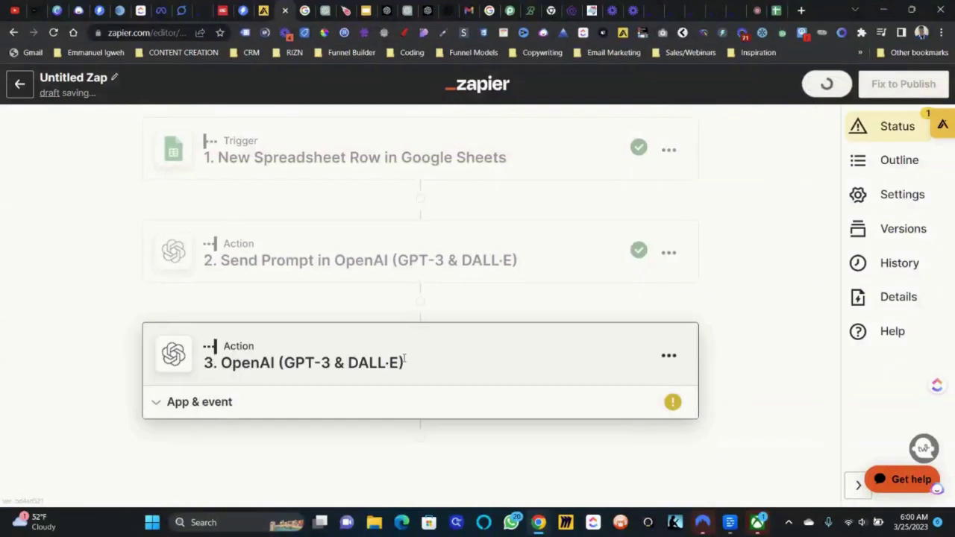
pyautogui.click(298, 379)
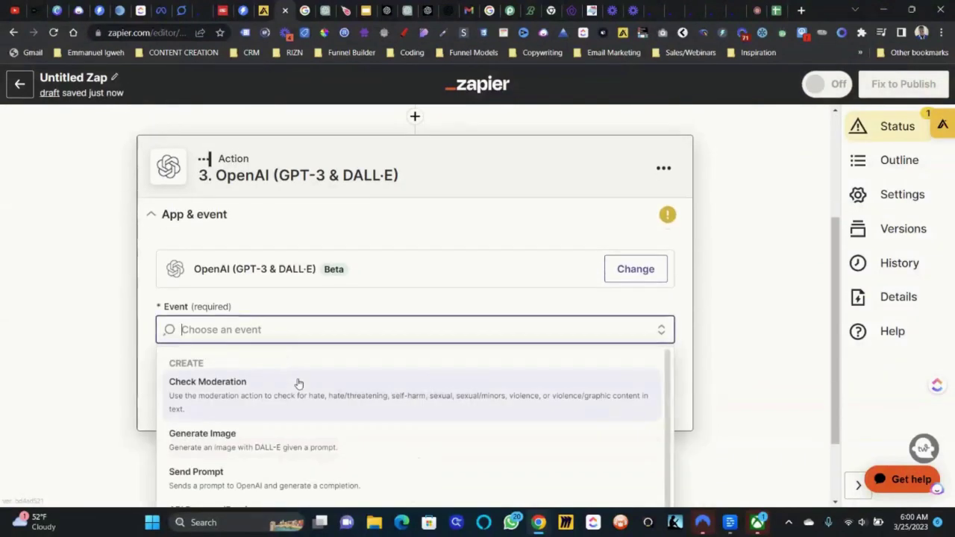
pyautogui.click(289, 479)
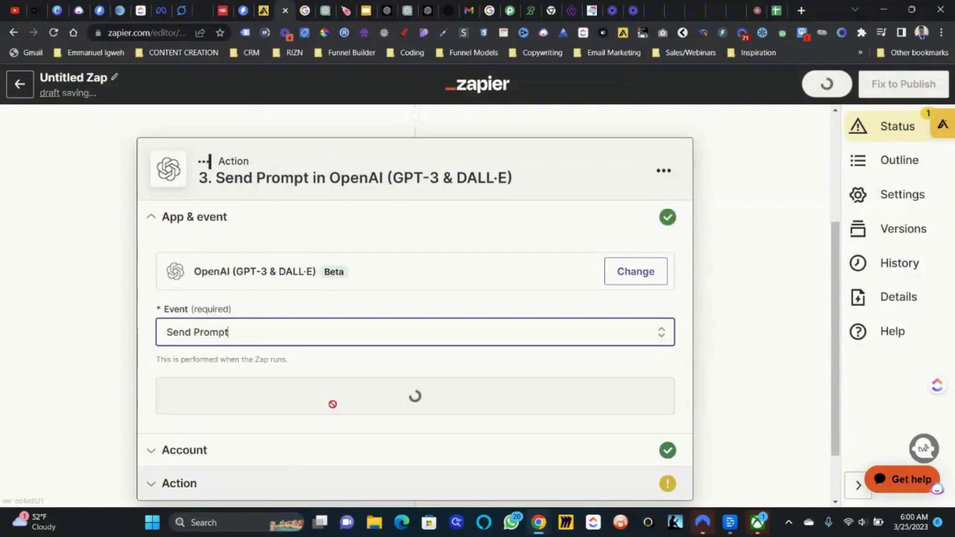
pyautogui.click(331, 408)
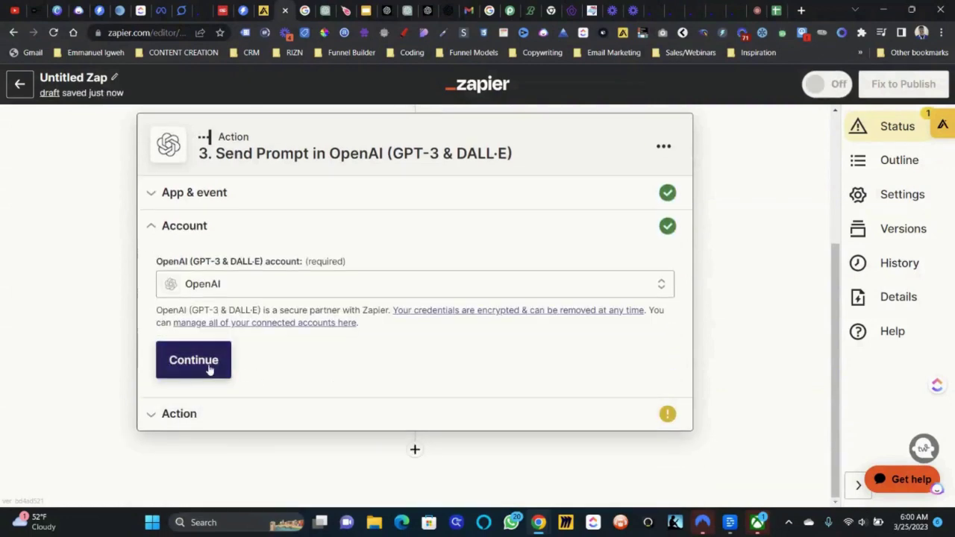
pyautogui.click(224, 370)
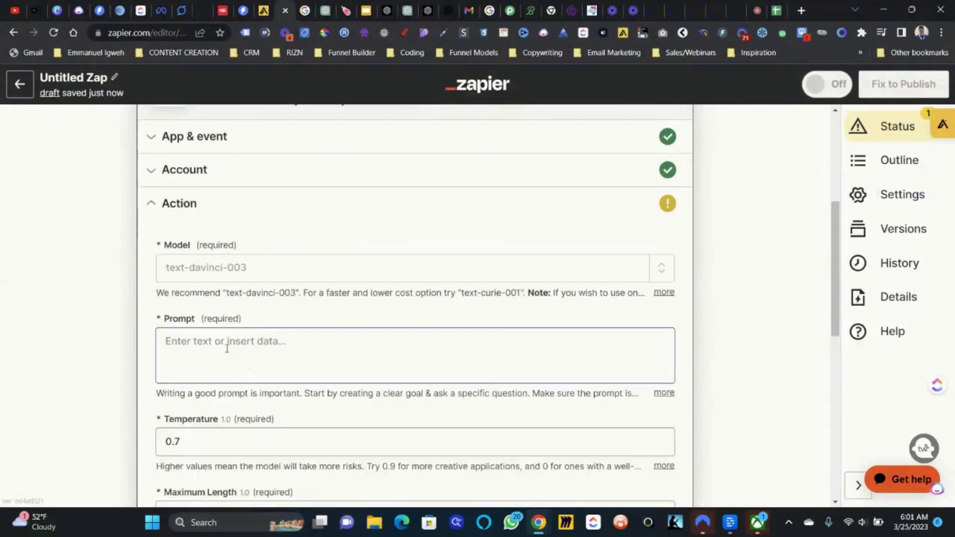
# - Enter the prompt 'Write me a attention grabbing headline based on email body'
pyautogui.click(229, 361)
pyautogui.write('W')
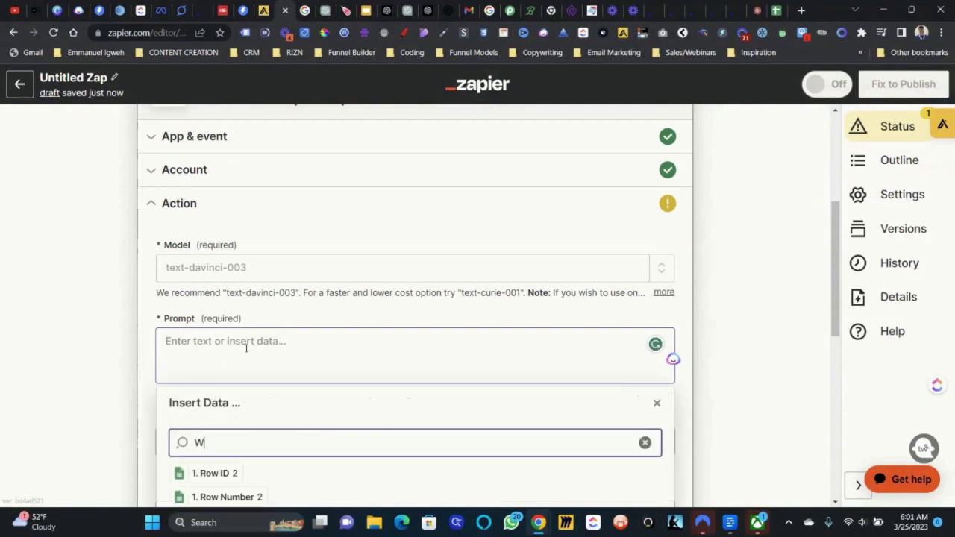
pyautogui.press('BackSpace')
pyautogui.click(246, 347)
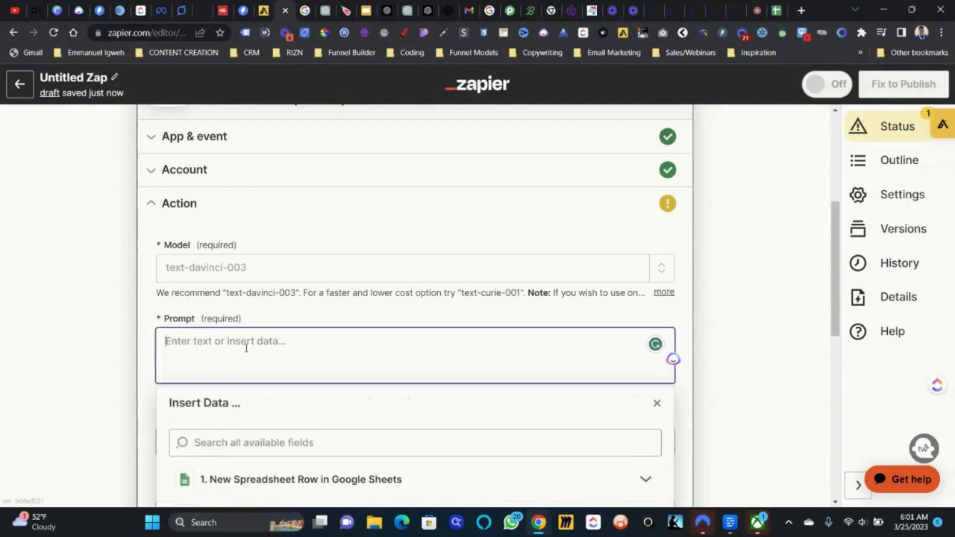
pyautogui.write('Write me a ')
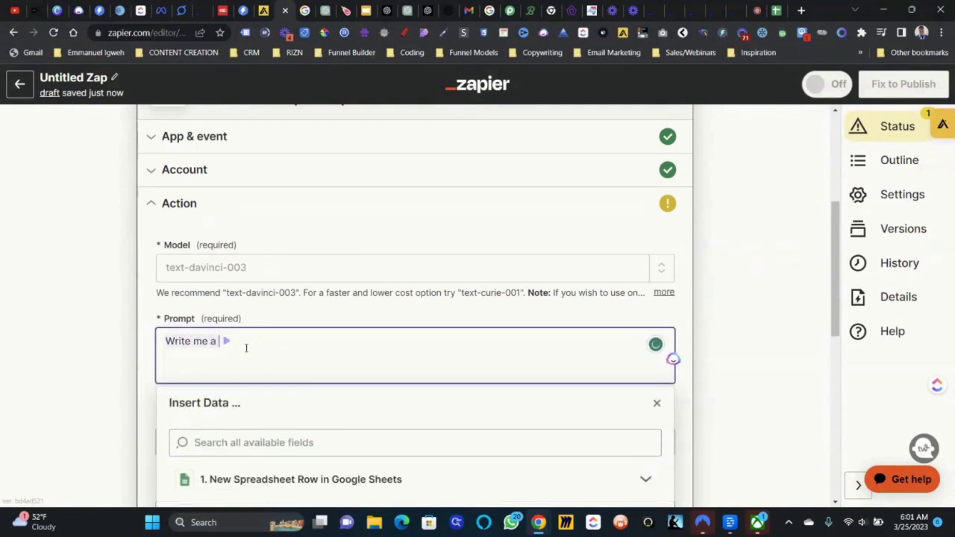
pyautogui.write('he')
pyautogui.write('ttention g')
pyautogui.write('rabbing headline ')
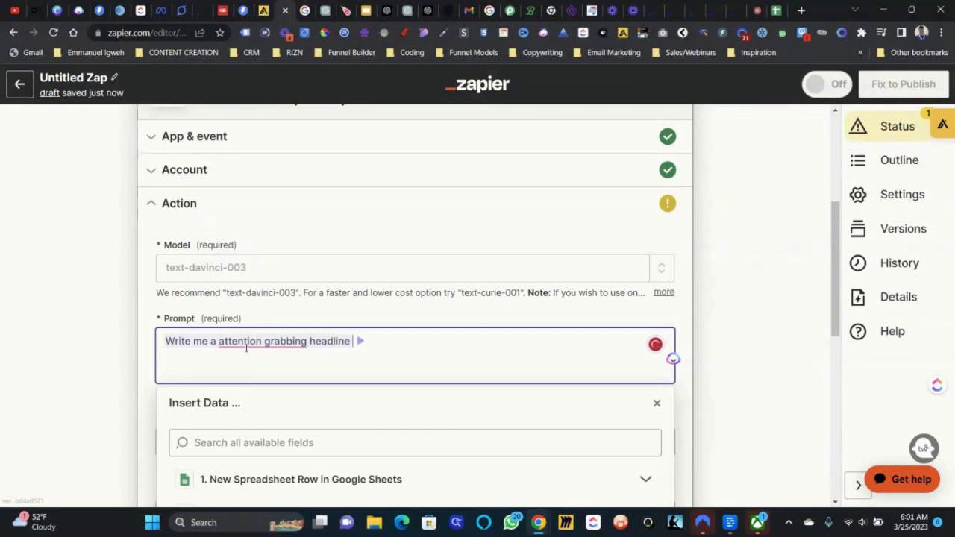
pyautogui.write('fbased on ')
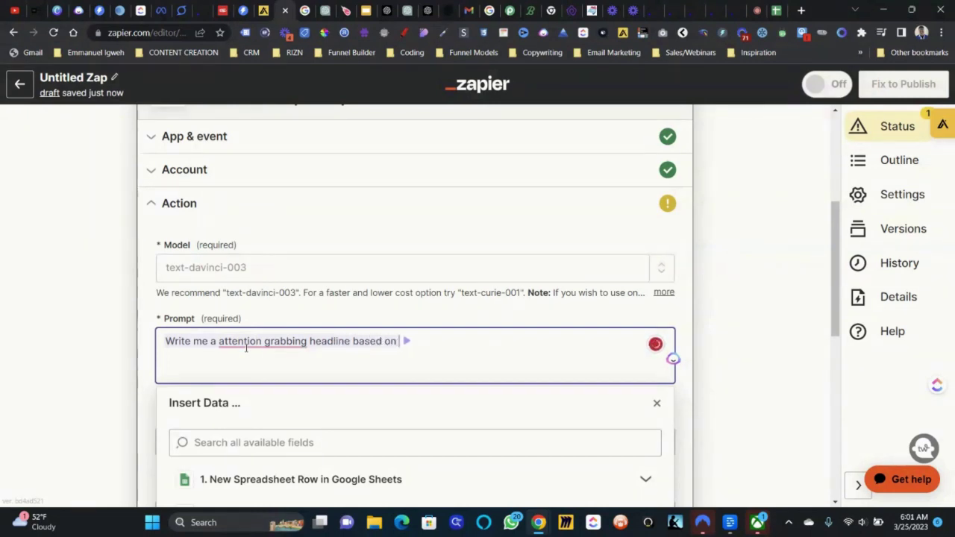
pyautogui.write('email budy')
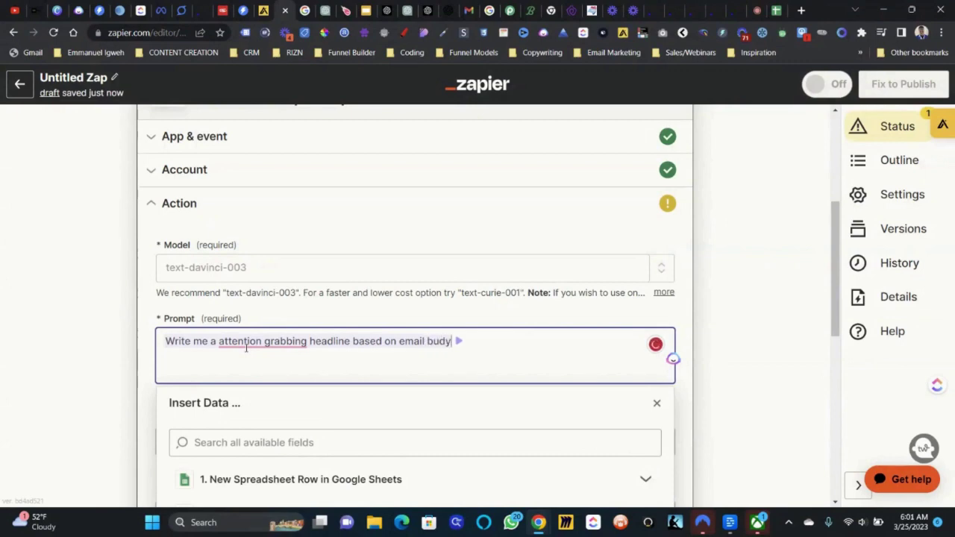
pyautogui.press('BackSpace')
pyautogui.press('BackSpace')
pyautogui.press('BackSpace')
pyautogui.press('BackSpace')
pyautogui.write('ody')
# - Map step 2's Choices Text into the prompt from the Insert Data panel
pyautogui.scroll(-2, 246, 347)
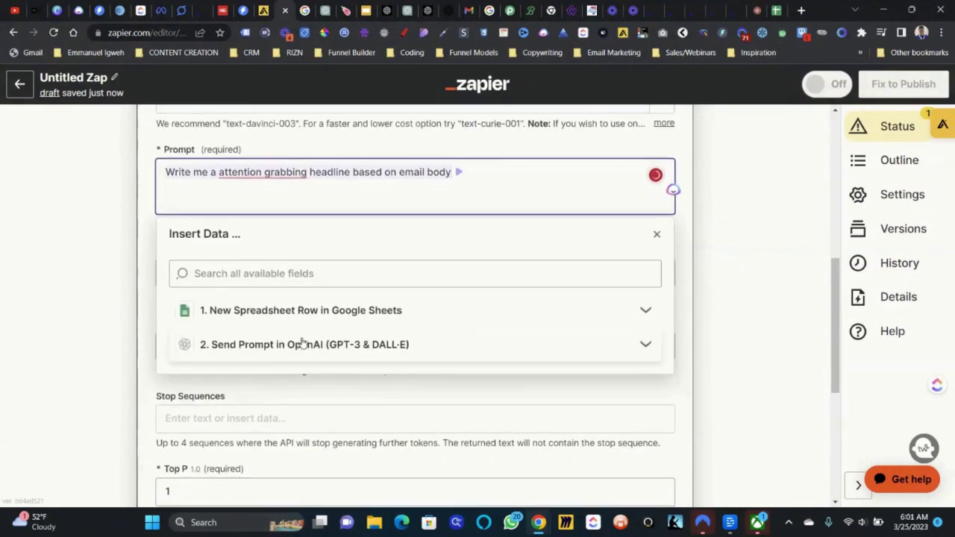
pyautogui.click(302, 342)
pyautogui.click(258, 457)
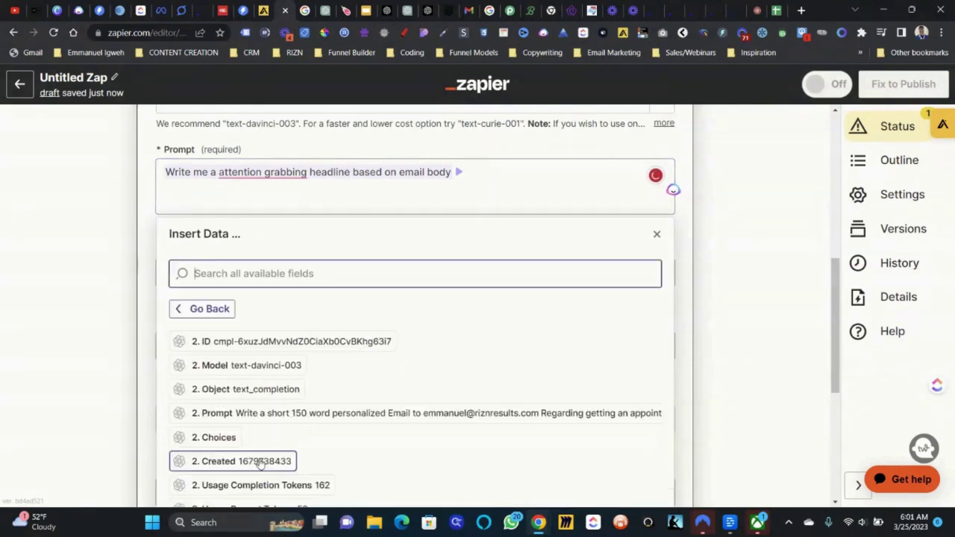
pyautogui.scroll(-2, 260, 462)
pyautogui.click(312, 476)
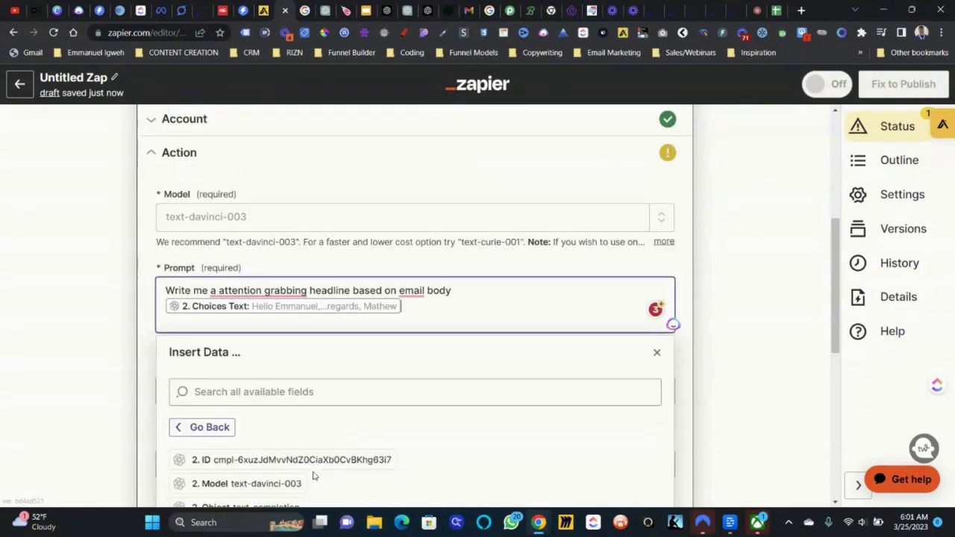
pyautogui.click(548, 269)
pyautogui.scroll(-6, 547, 269)
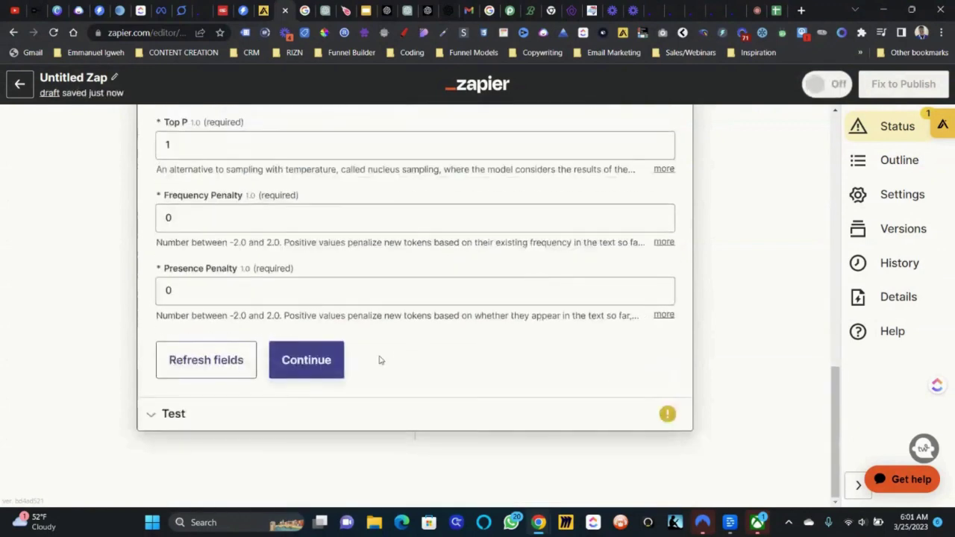
# - Run the headline step test and review the returned headline about growing the agency
pyautogui.click(306, 362)
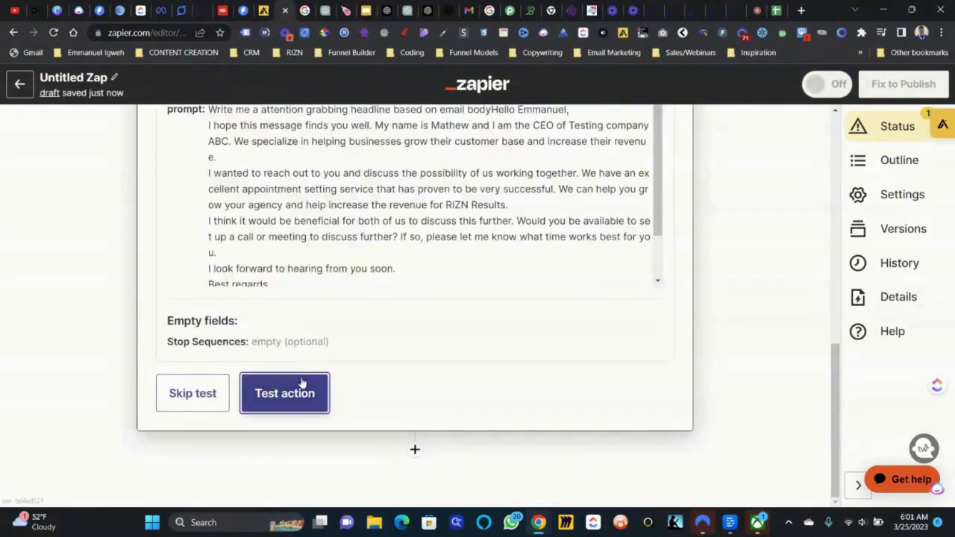
pyautogui.click(303, 384)
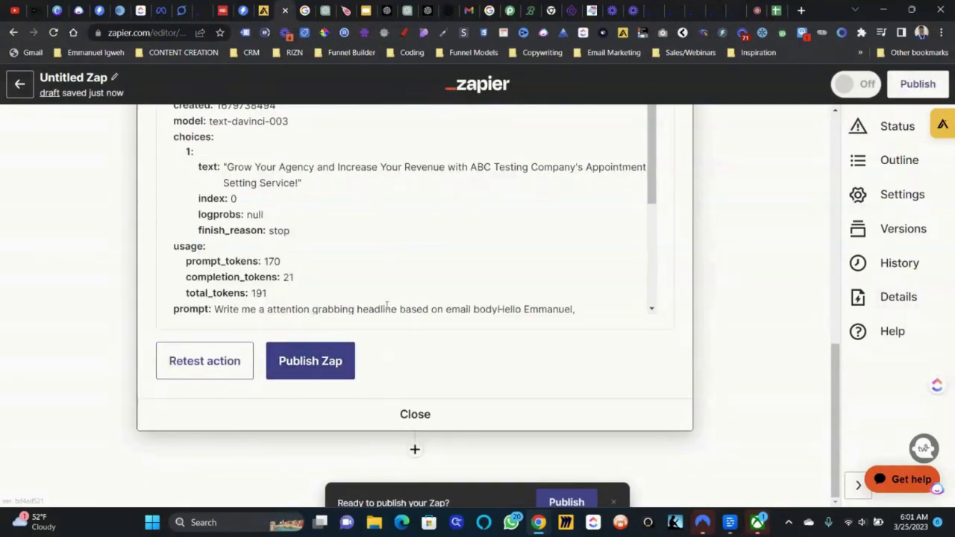
pyautogui.scroll(-3, 279, 305)
pyautogui.scroll(3, 279, 305)
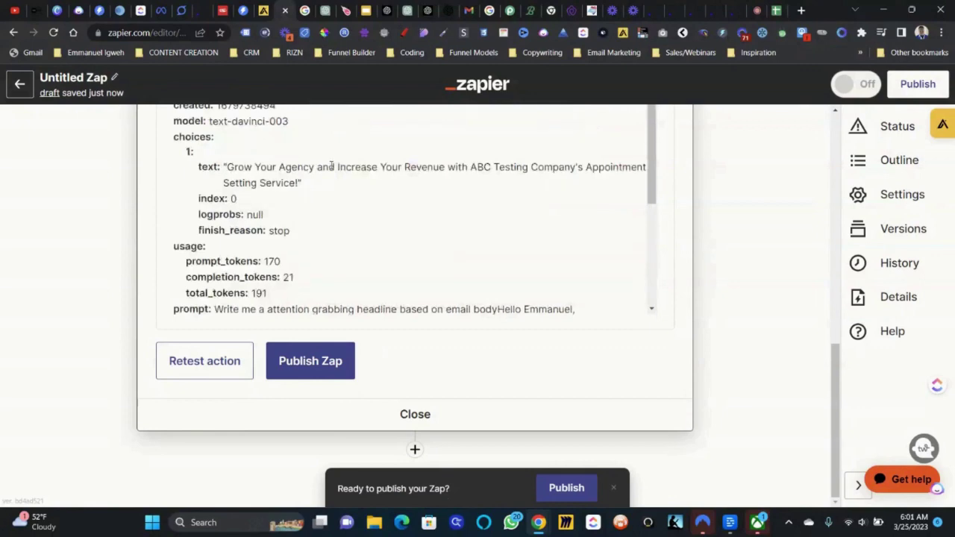
pyautogui.scroll(5, 451, 161)
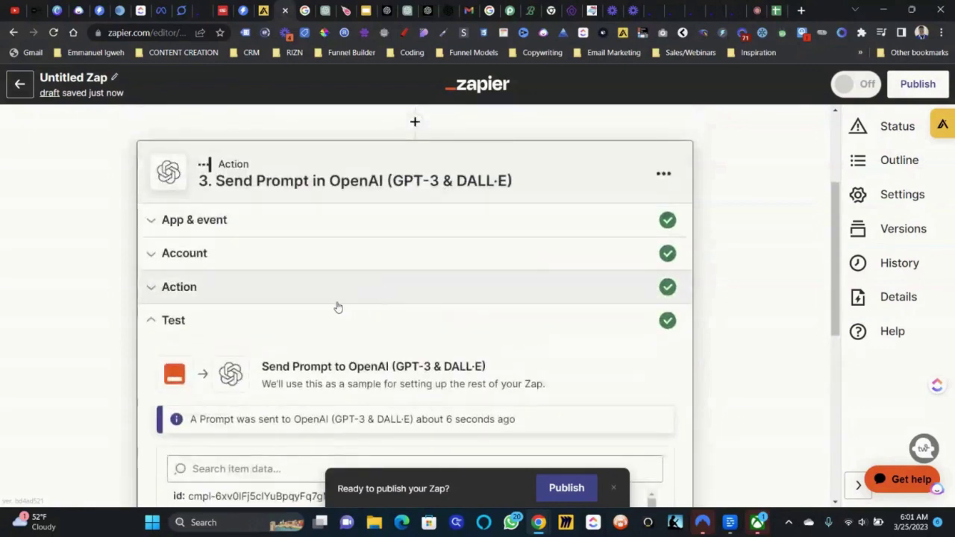
# - Change the step 3 prompt to ask for a 4 word headline
pyautogui.click(337, 306)
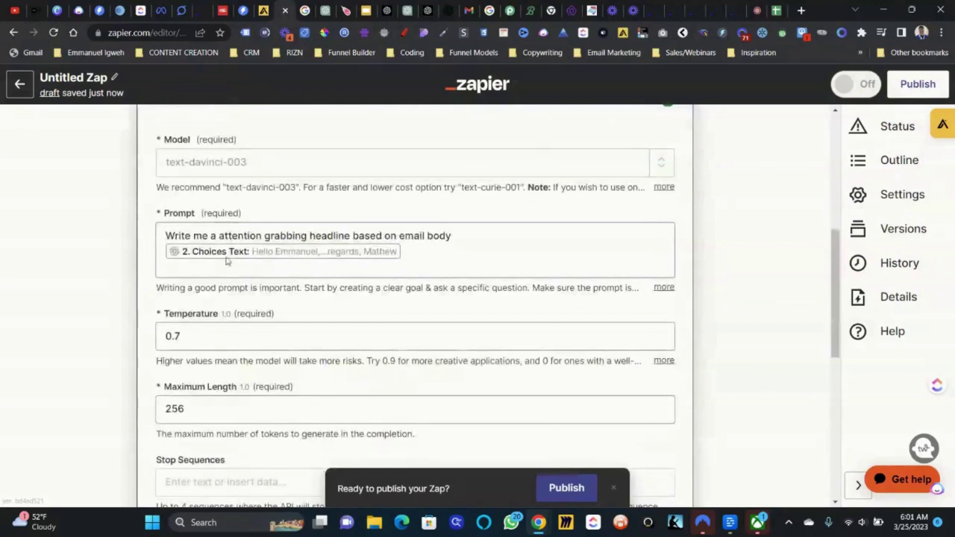
pyautogui.click(221, 235)
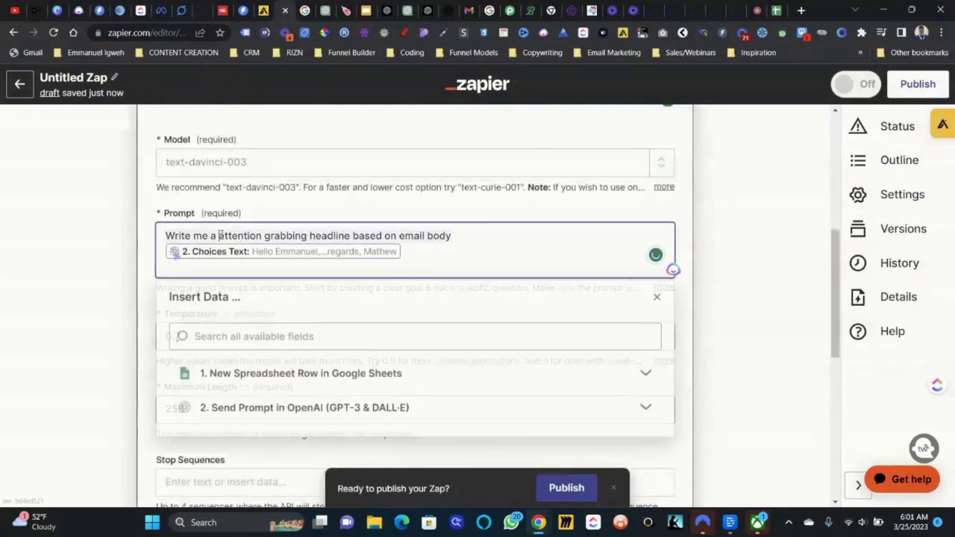
pyautogui.write('4 word')
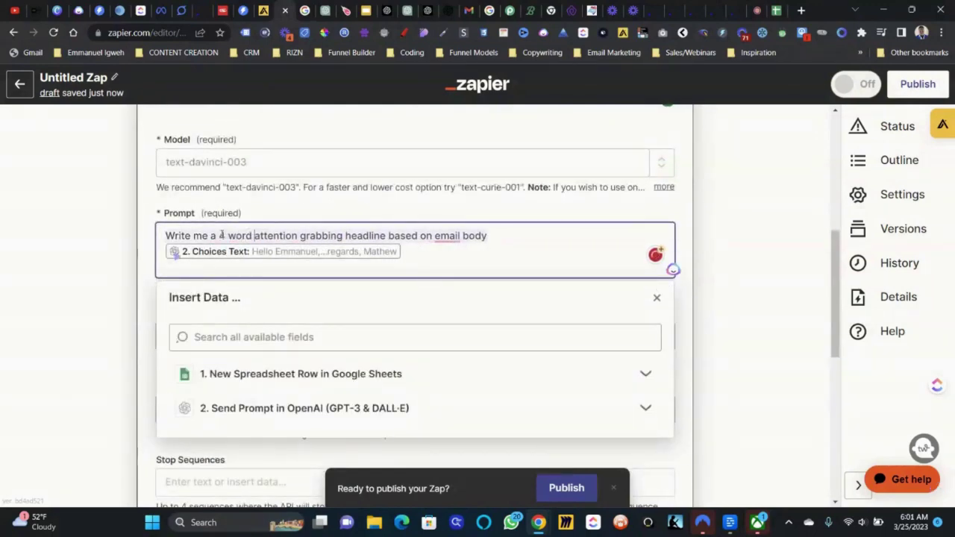
pyautogui.scroll(-6, 287, 297)
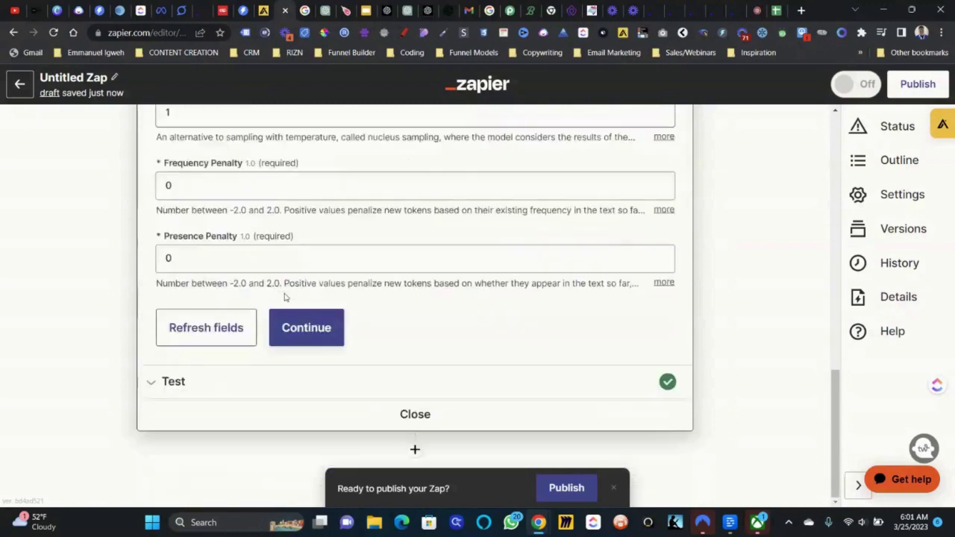
# - Retest the headline step, returning 'Boost Revenue with ABC!', and add a fourth step
pyautogui.click(291, 326)
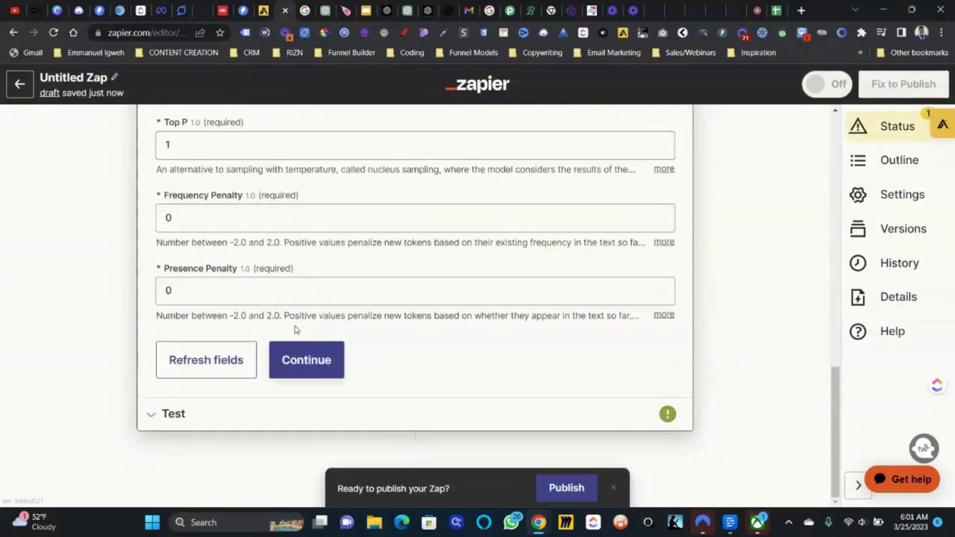
pyautogui.click(298, 358)
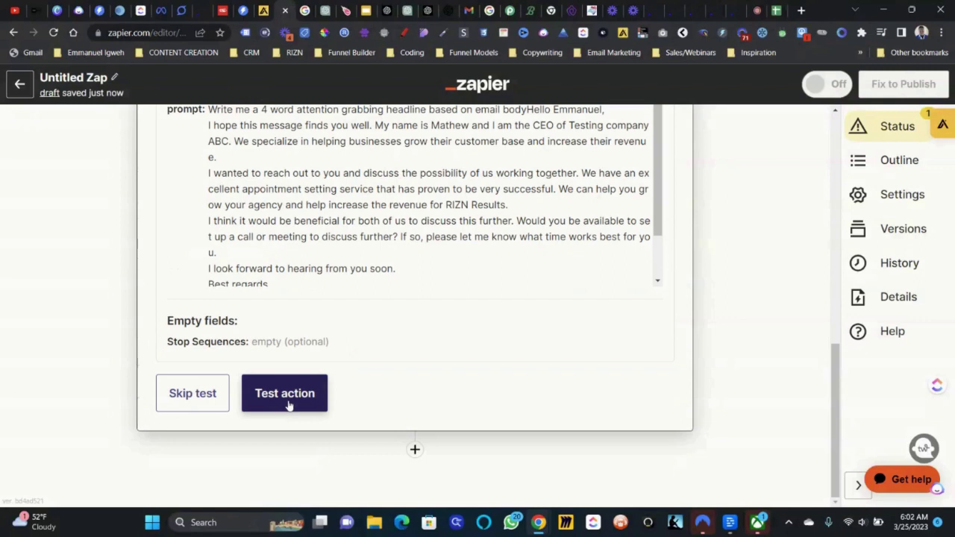
pyautogui.click(288, 402)
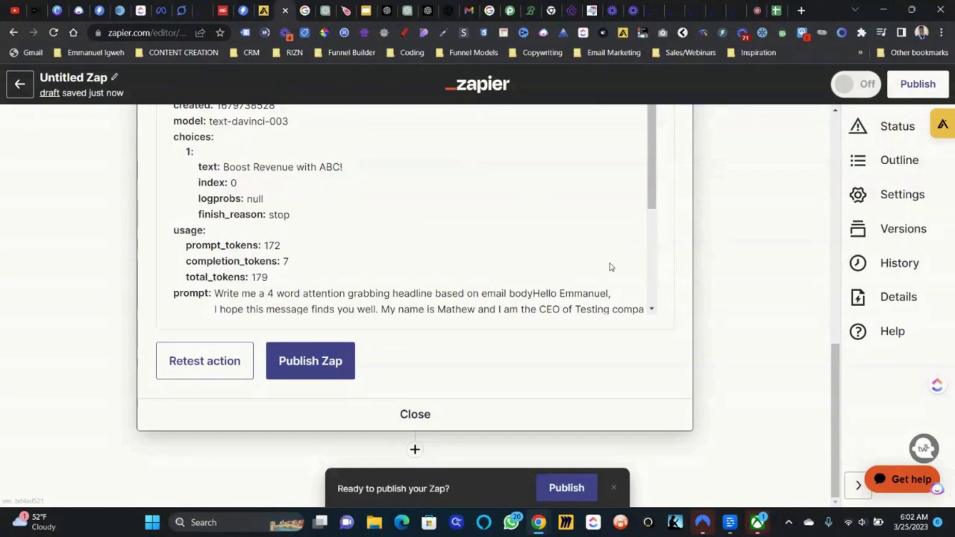
pyautogui.scroll(-3, 609, 268)
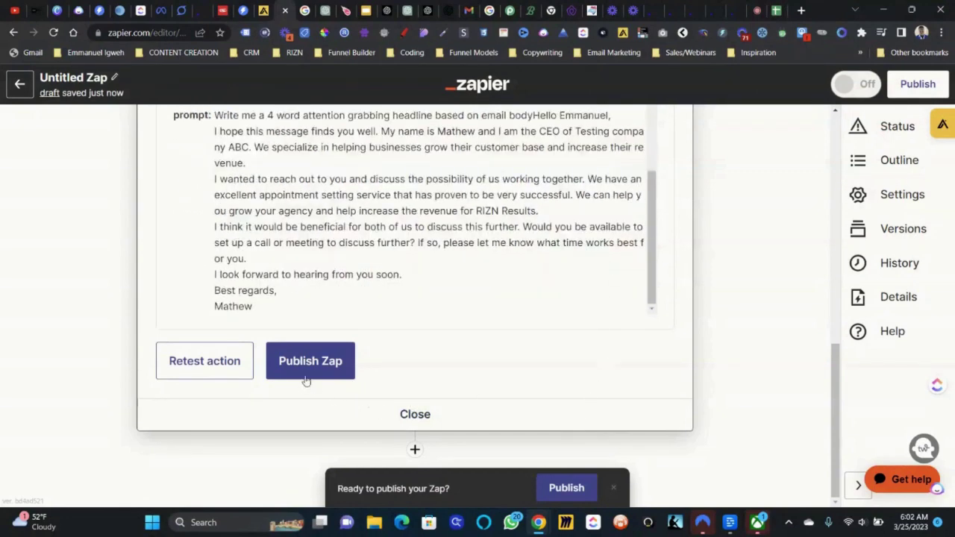
pyautogui.click(414, 450)
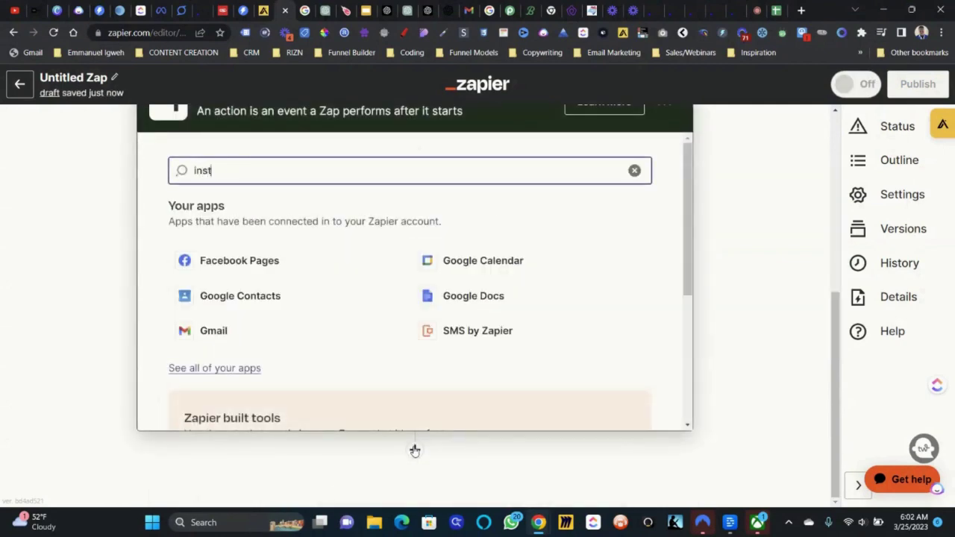
# - Set step 4's app to Instantly with the Add Lead to Campaign event
pyautogui.write('instantly')
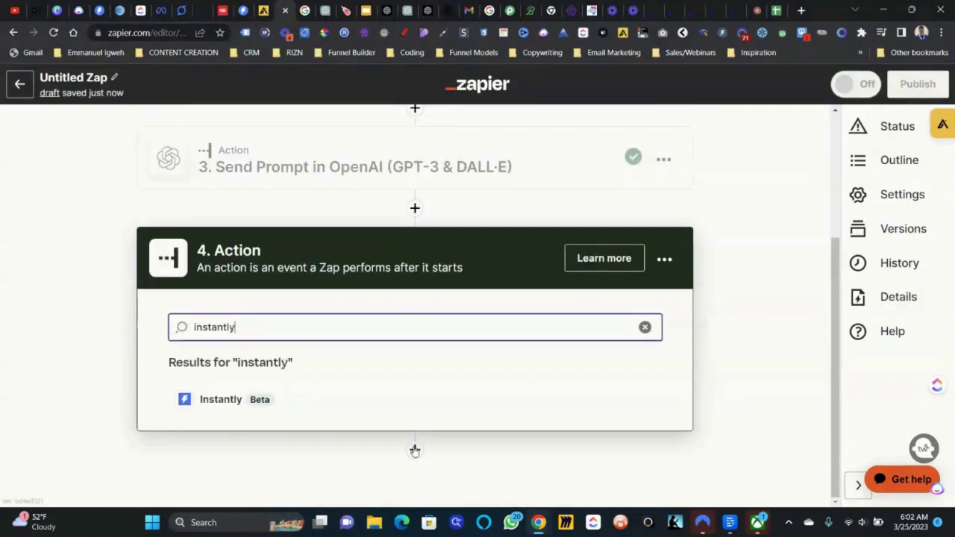
pyautogui.click(273, 407)
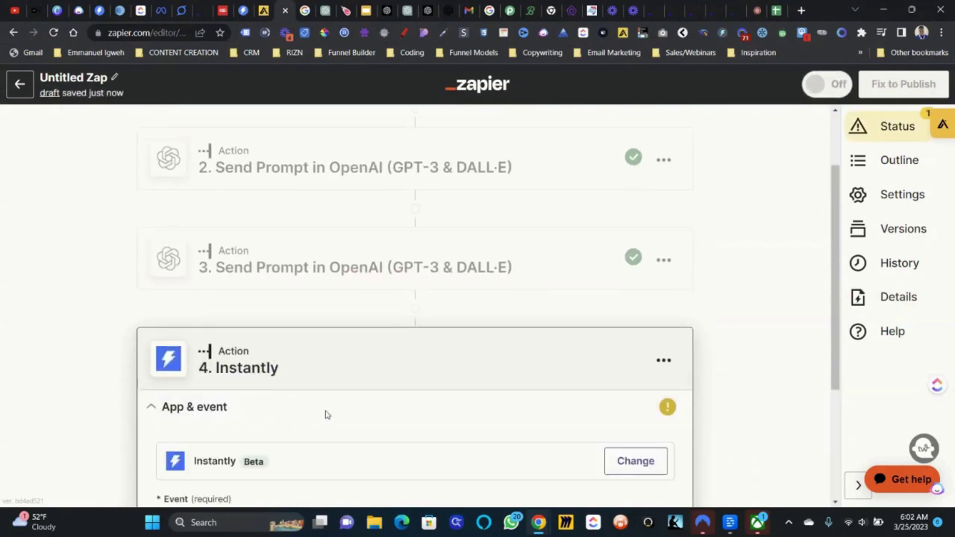
pyautogui.click(428, 320)
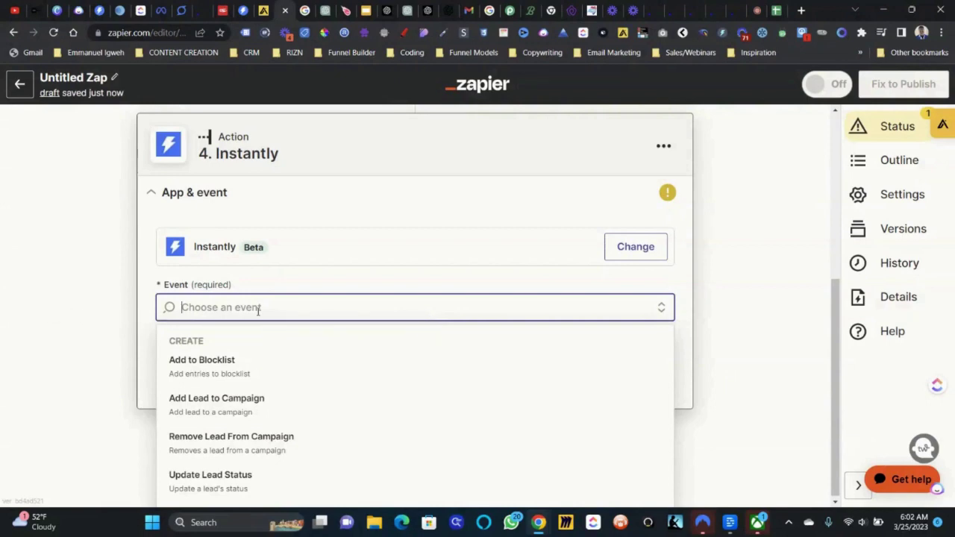
pyautogui.click(229, 409)
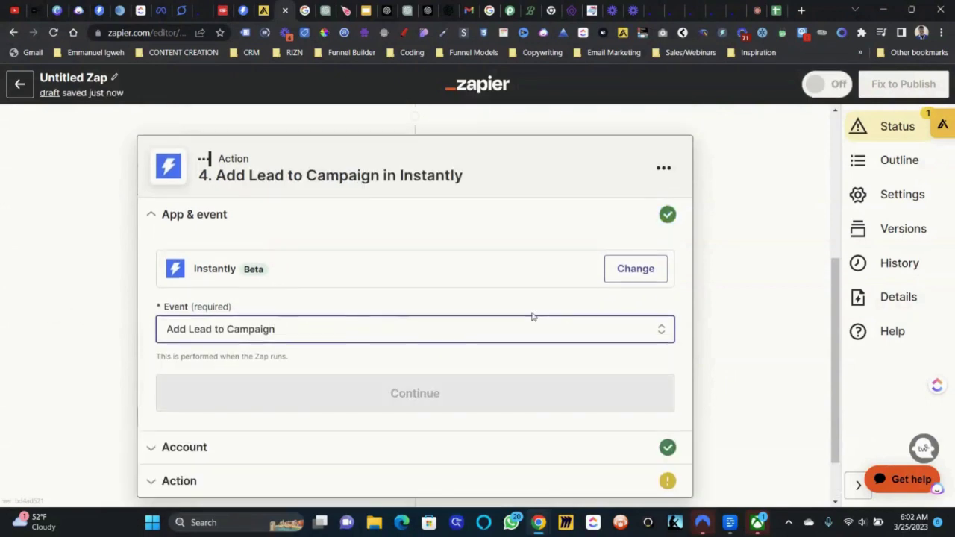
# - Accept the Instantly Default Workspace account and choose the Seamless Leads Incoming campaign
pyautogui.click(467, 350)
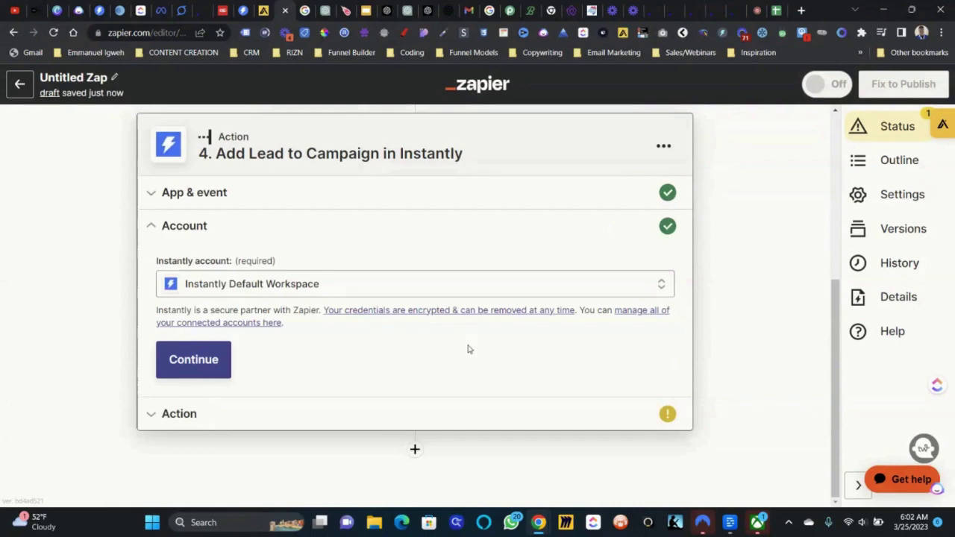
pyautogui.click(207, 359)
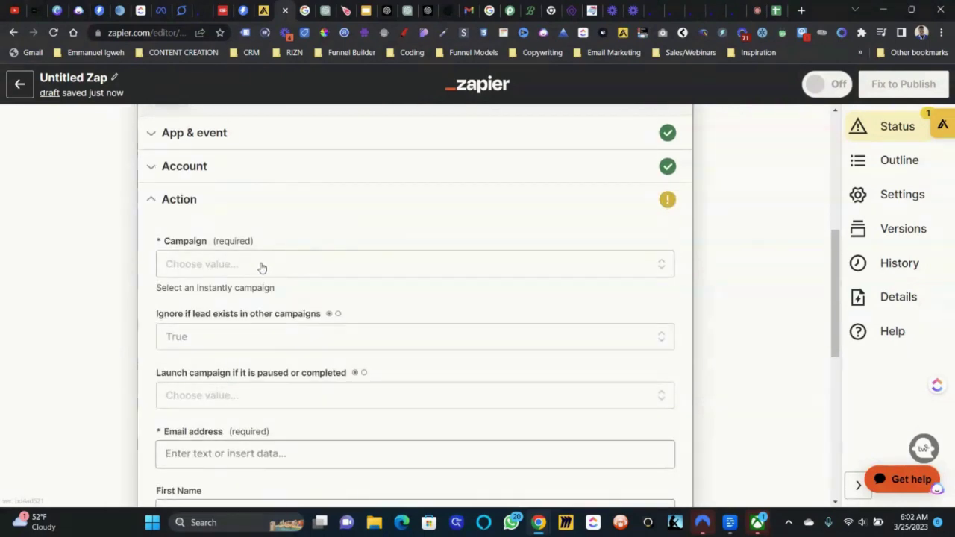
pyautogui.click(262, 265)
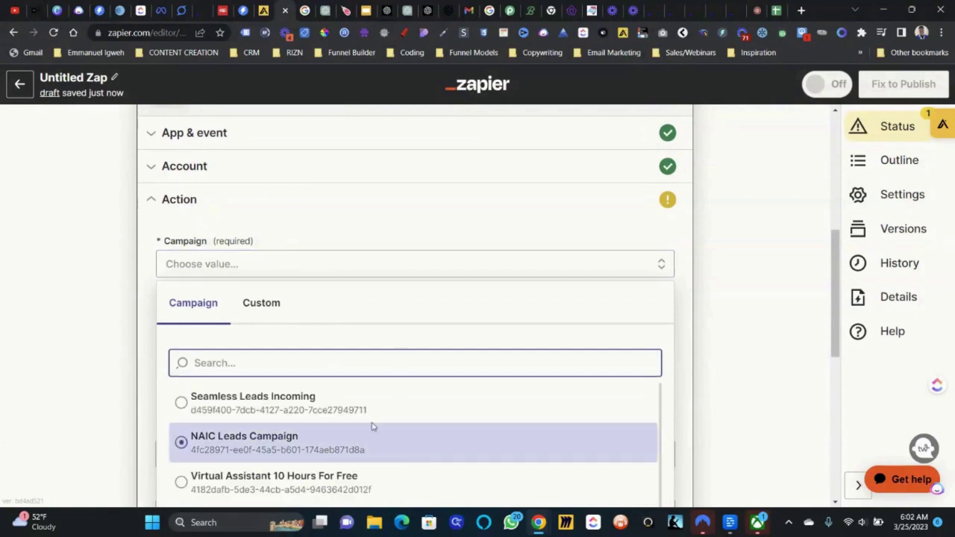
pyautogui.click(380, 415)
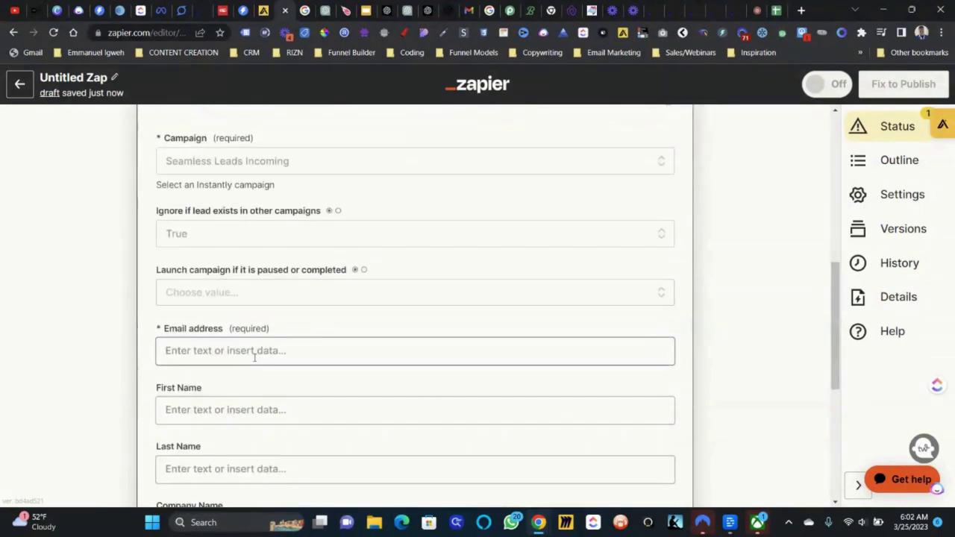
# - Fill the lead's Email address and First Name with the sheet's 1. Email and 1. First Name
pyautogui.click(254, 351)
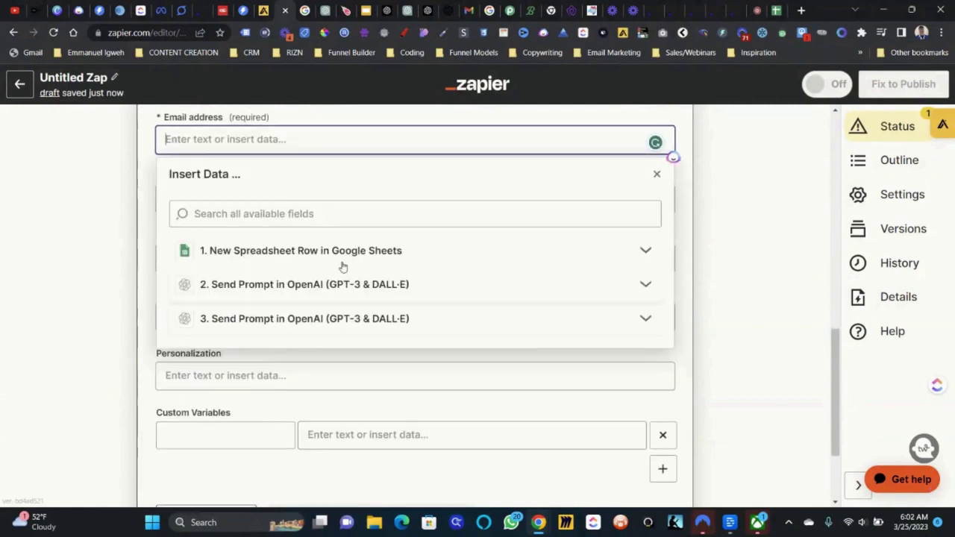
pyautogui.click(345, 262)
pyautogui.click(291, 280)
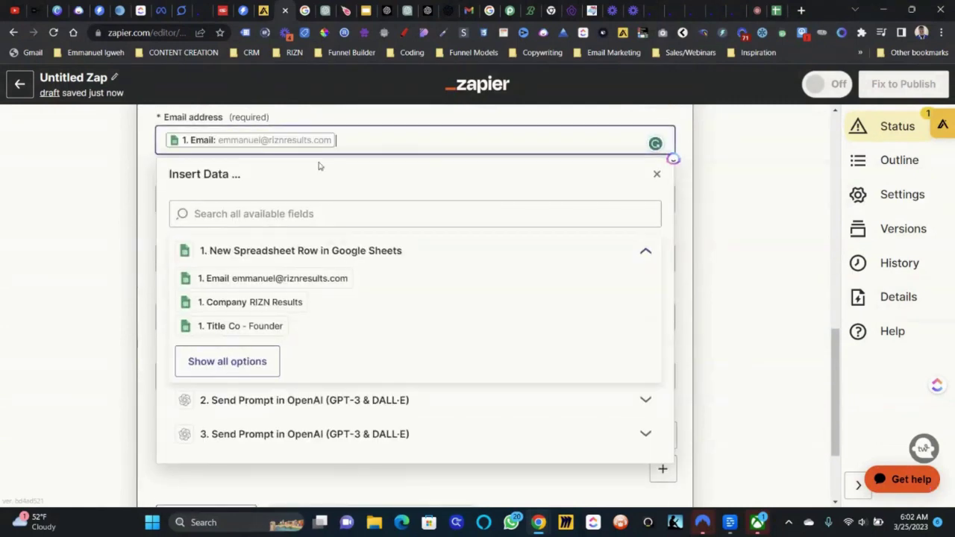
pyautogui.click(138, 196)
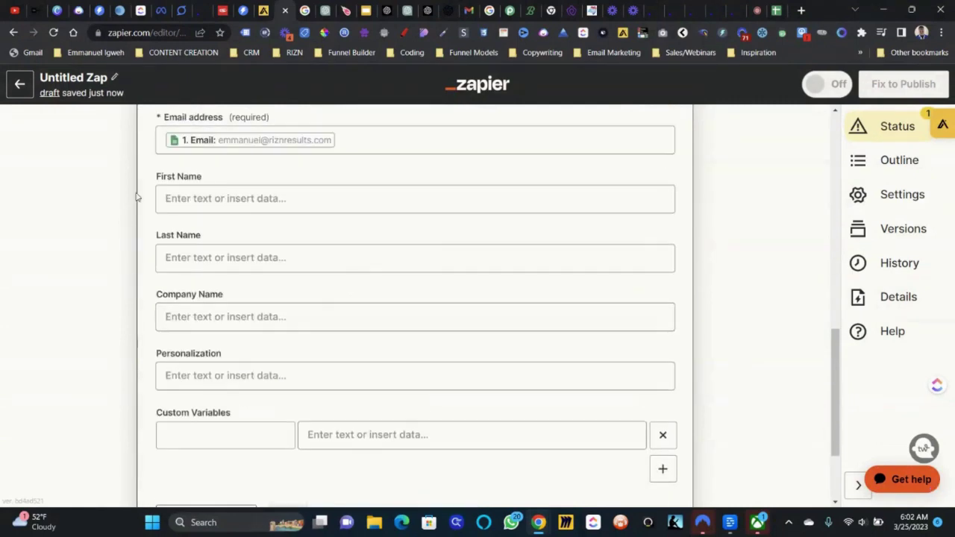
pyautogui.click(247, 208)
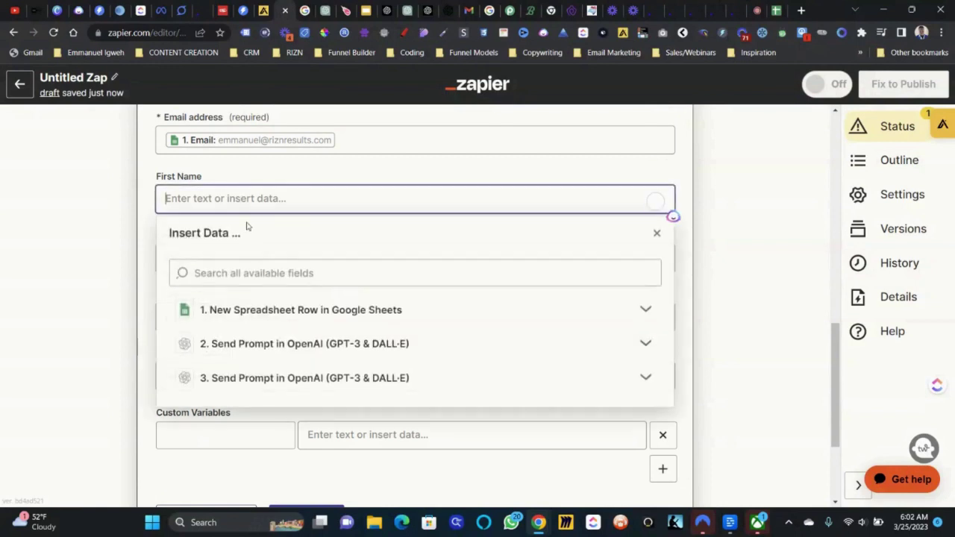
pyautogui.click(303, 312)
pyautogui.click(249, 420)
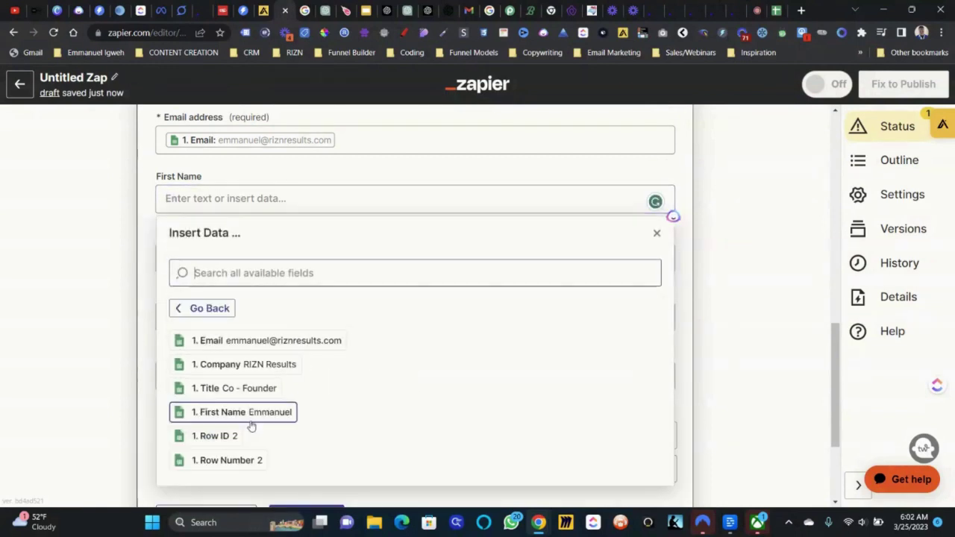
pyautogui.click(250, 413)
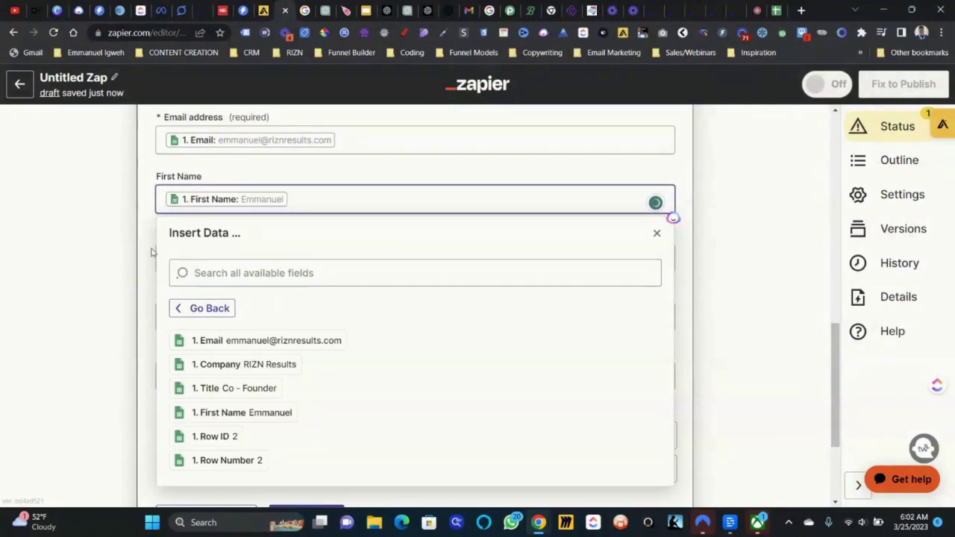
pyautogui.click(153, 251)
# - Fill the lead's Company Name with the sheet's 1. Company value
pyautogui.click(239, 317)
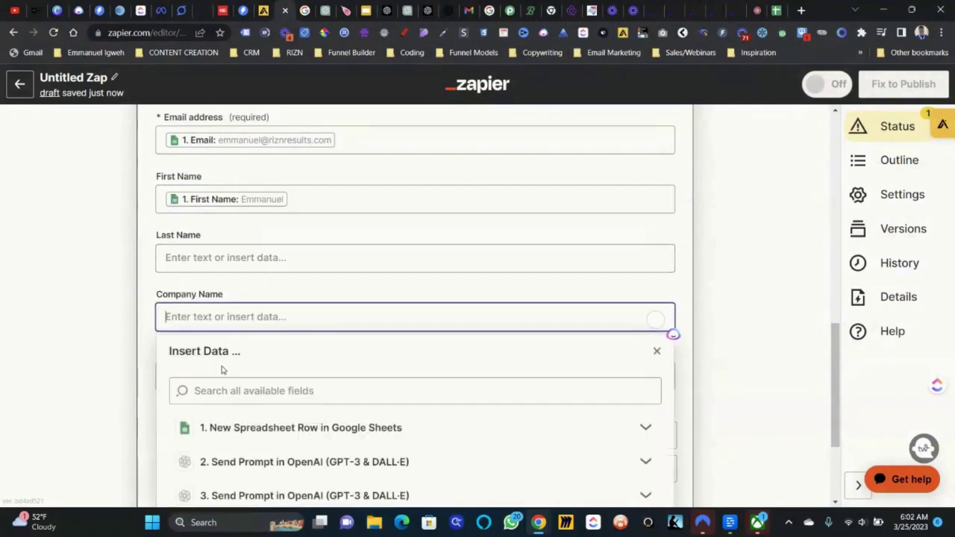
pyautogui.click(224, 427)
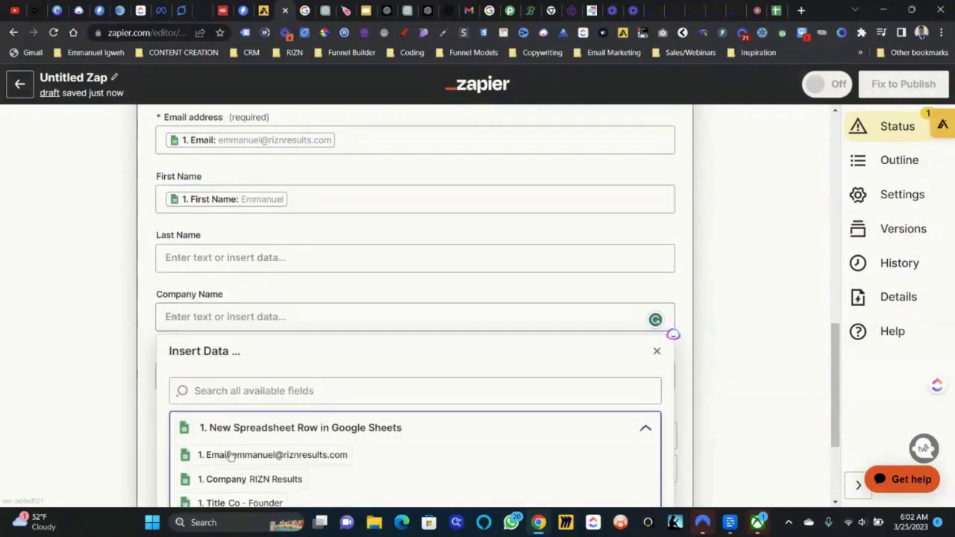
pyautogui.scroll(-1, 224, 436)
pyautogui.click(254, 436)
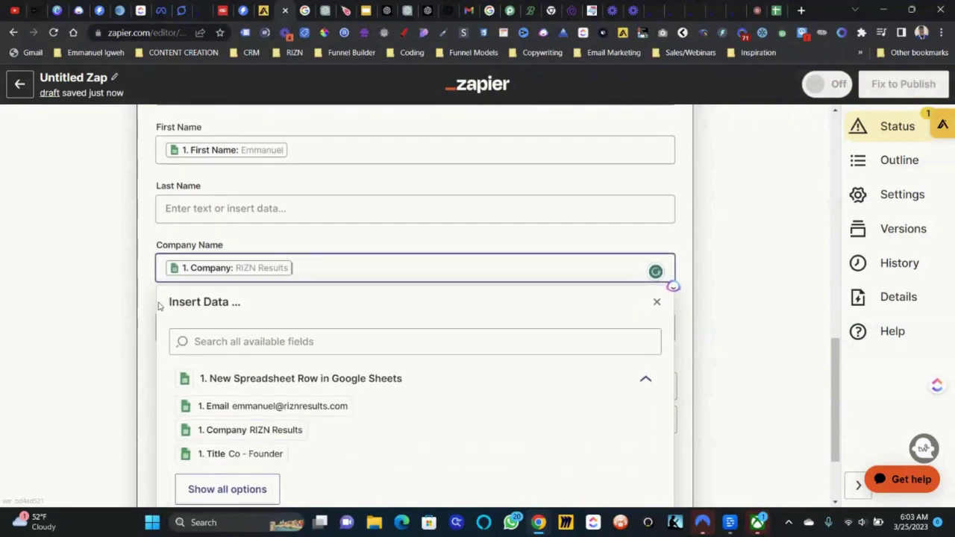
pyautogui.click(147, 306)
pyautogui.scroll(-1, 147, 306)
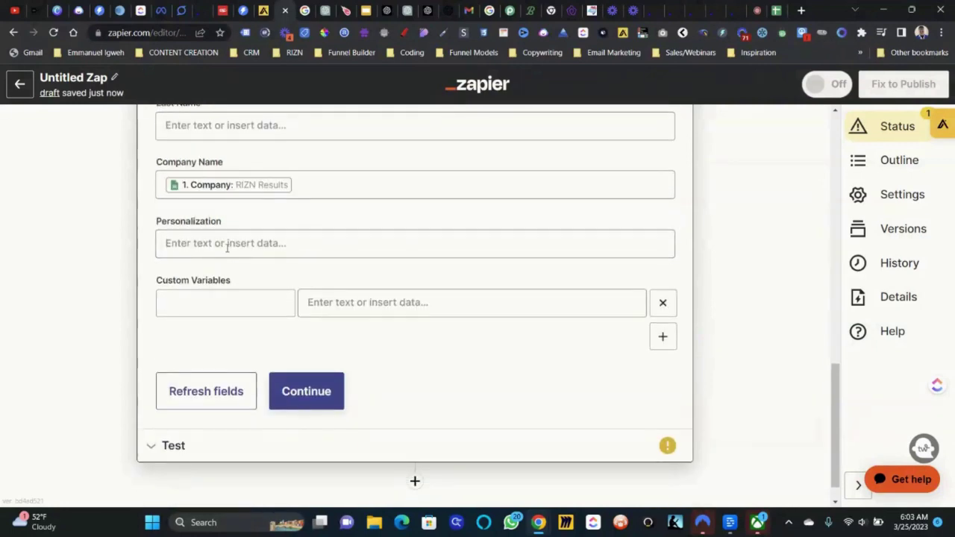
# - Name a custom variable chat_gpt and map it to OpenAI step 2's Choices Text (the generated email)
pyautogui.click(233, 302)
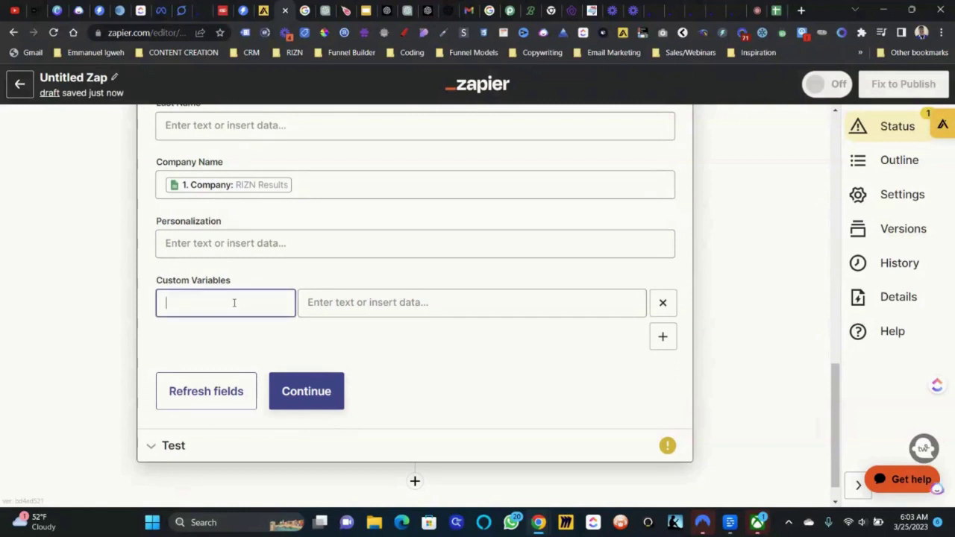
pyautogui.write('chat_gpt')
pyautogui.click(361, 304)
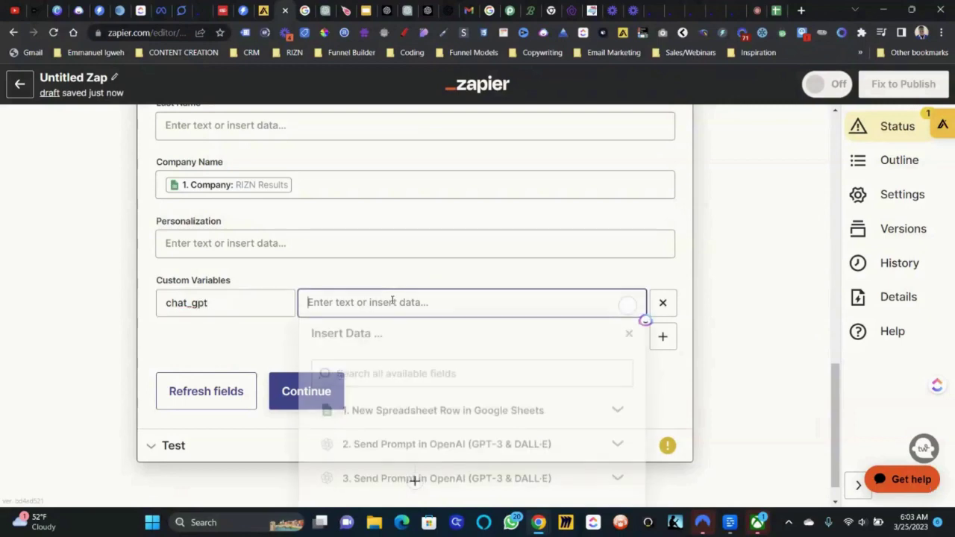
pyautogui.scroll(-1, 565, 443)
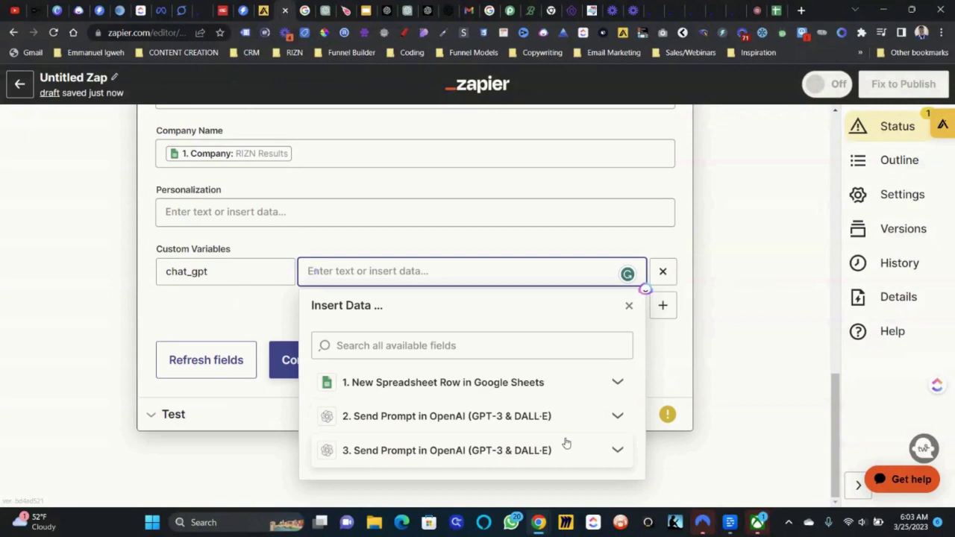
pyautogui.click(619, 419)
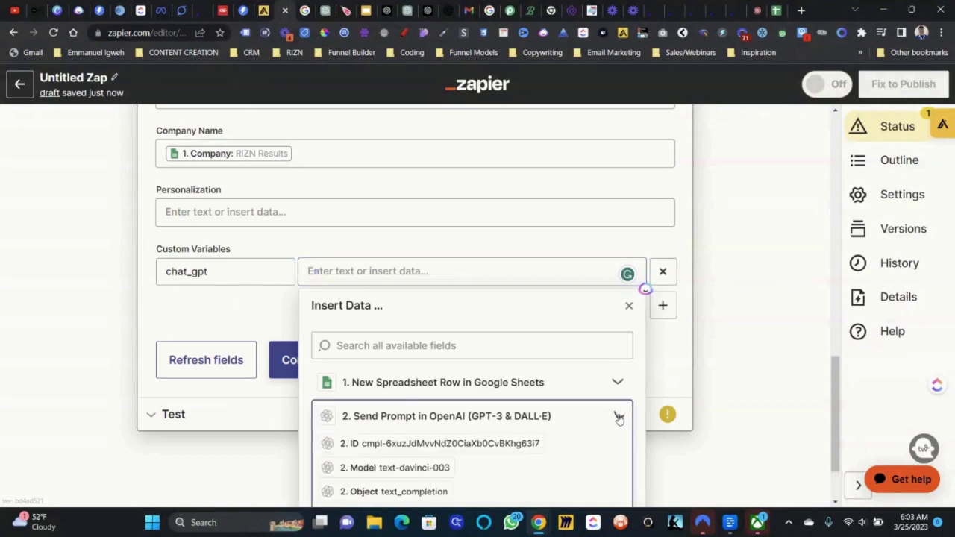
pyautogui.scroll(-2, 618, 417)
pyautogui.click(395, 457)
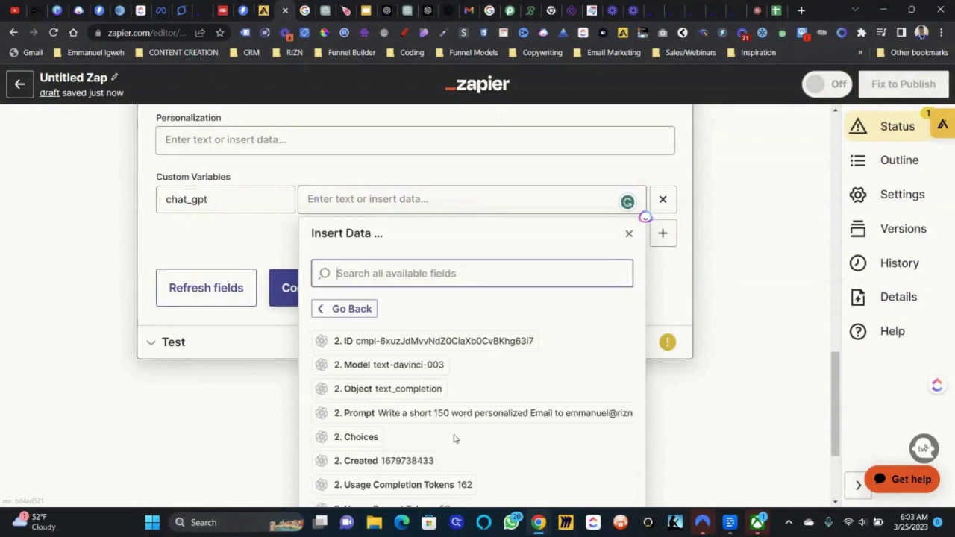
pyautogui.scroll(-4, 482, 431)
pyautogui.scroll(5, 482, 431)
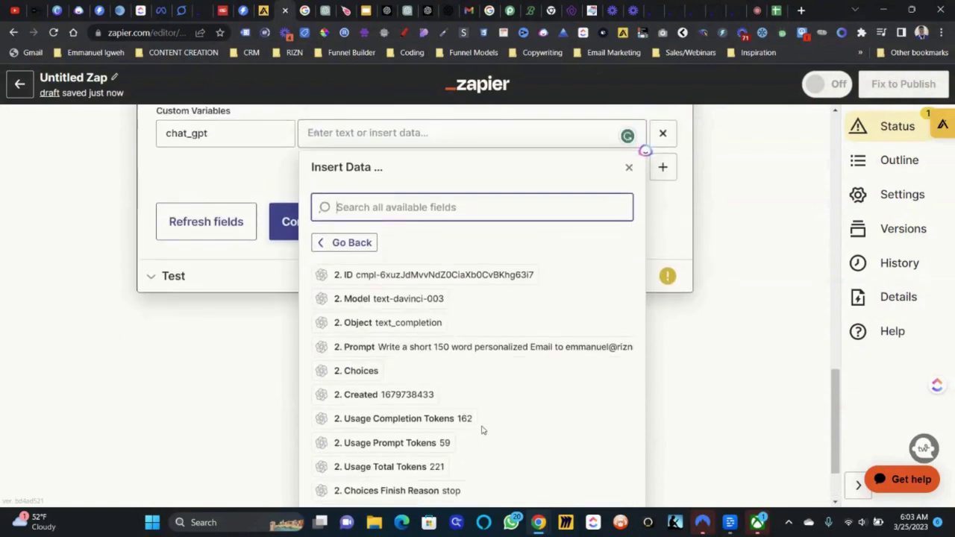
pyautogui.scroll(-5, 504, 427)
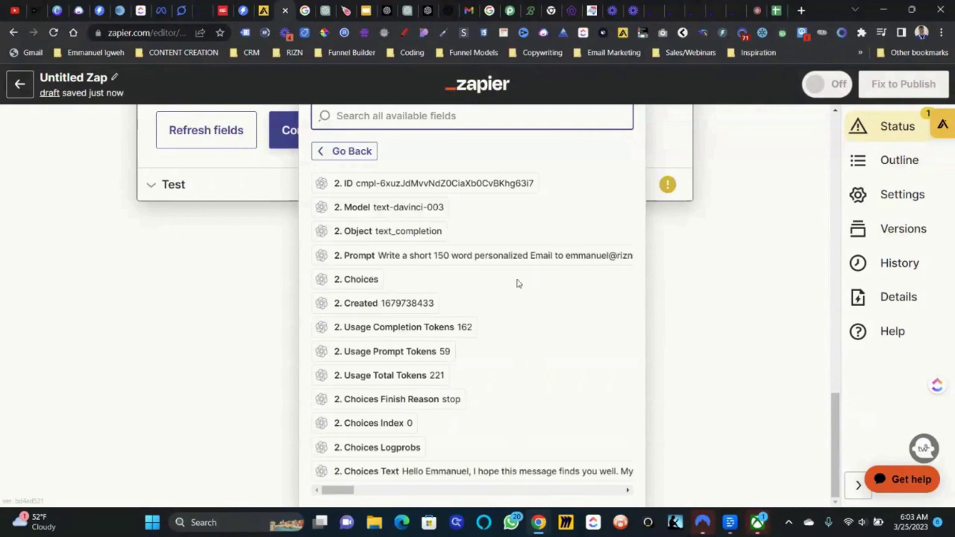
pyautogui.click(512, 471)
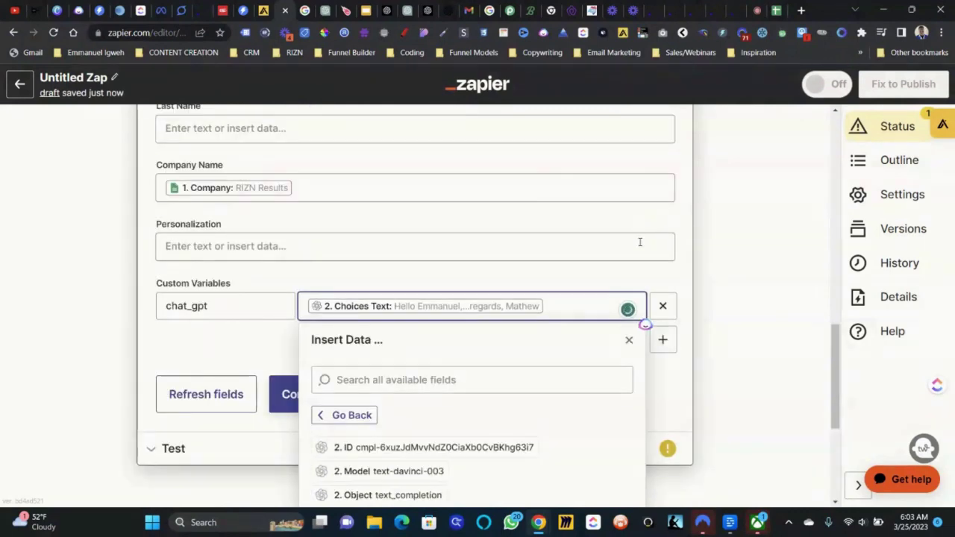
pyautogui.click(649, 271)
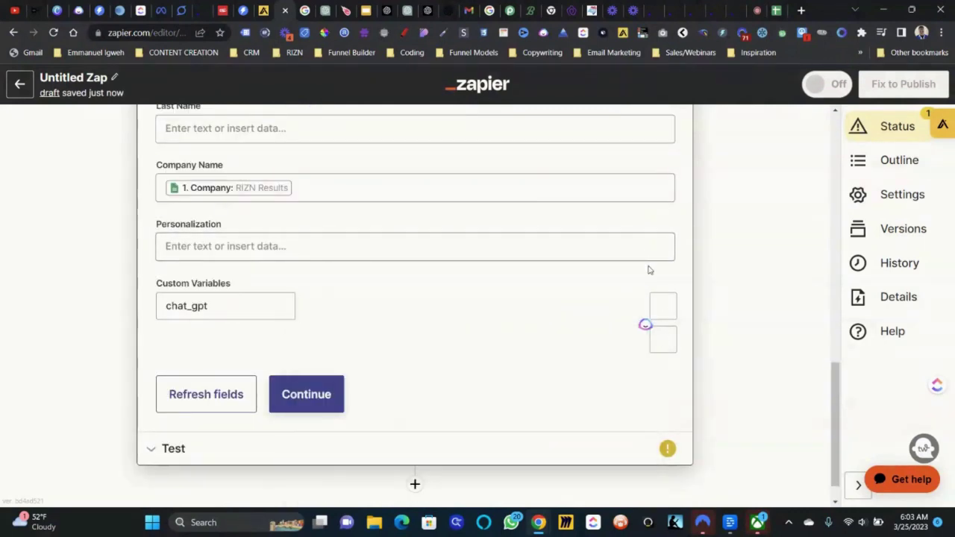
pyautogui.click(662, 339)
# - Add a chat_hl custom variable filled with step 3's Choices Text, the generated headline
pyautogui.click(194, 343)
pyautogui.write('chat_hl')
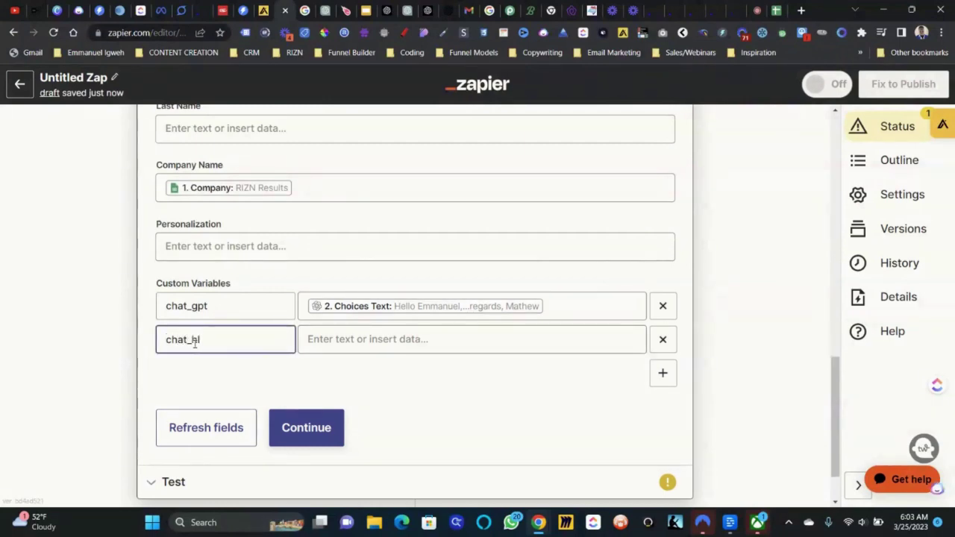
pyautogui.click(358, 343)
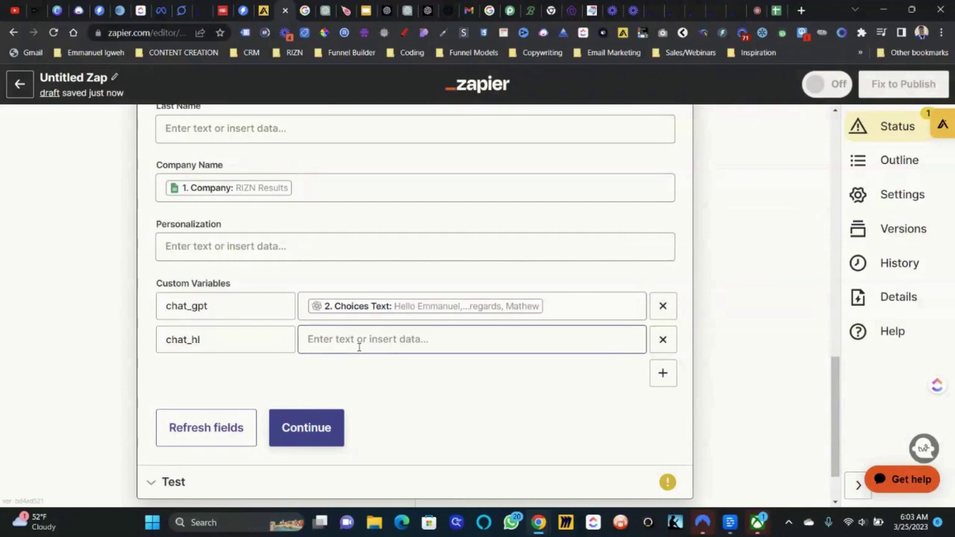
pyautogui.click(582, 342)
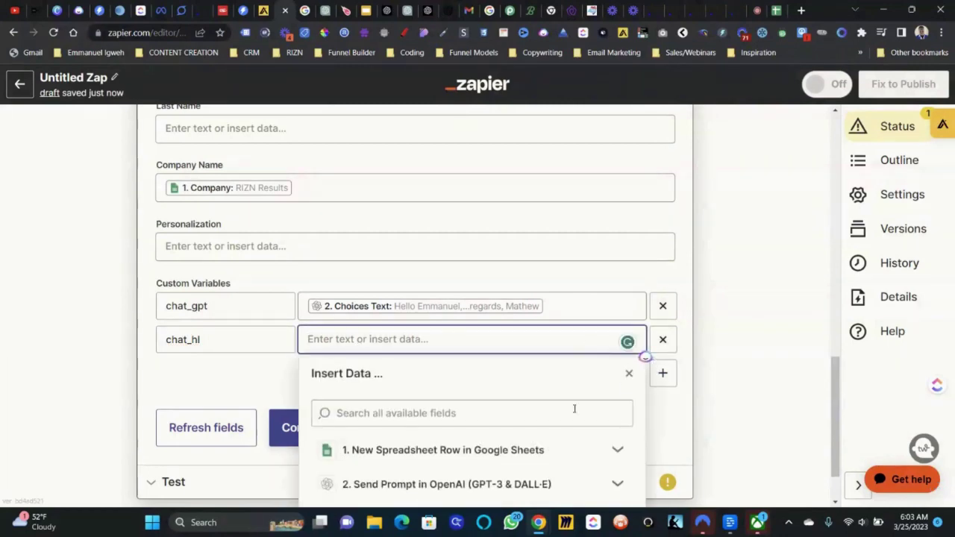
pyautogui.scroll(-1, 501, 469)
pyautogui.click(452, 450)
pyautogui.scroll(-1, 450, 447)
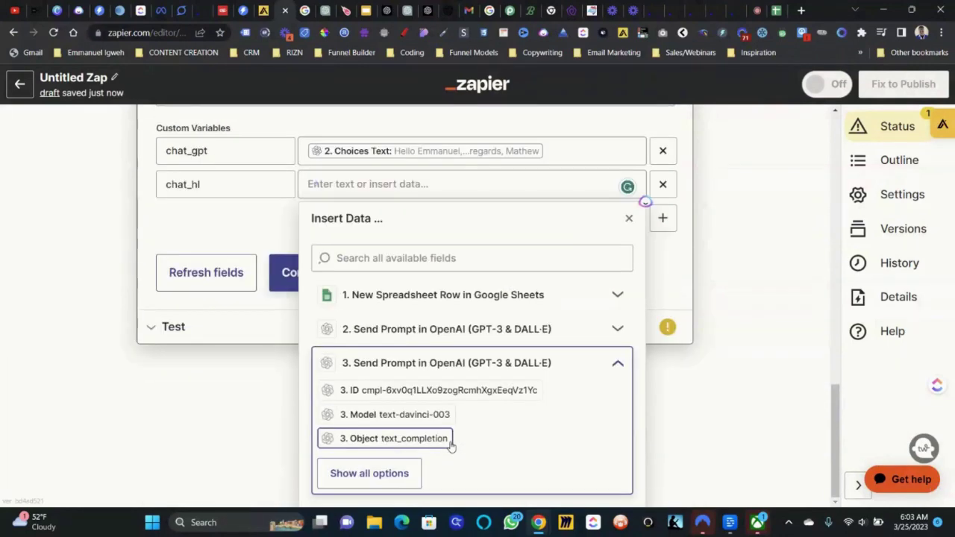
pyautogui.click(386, 473)
pyautogui.scroll(-1, 496, 433)
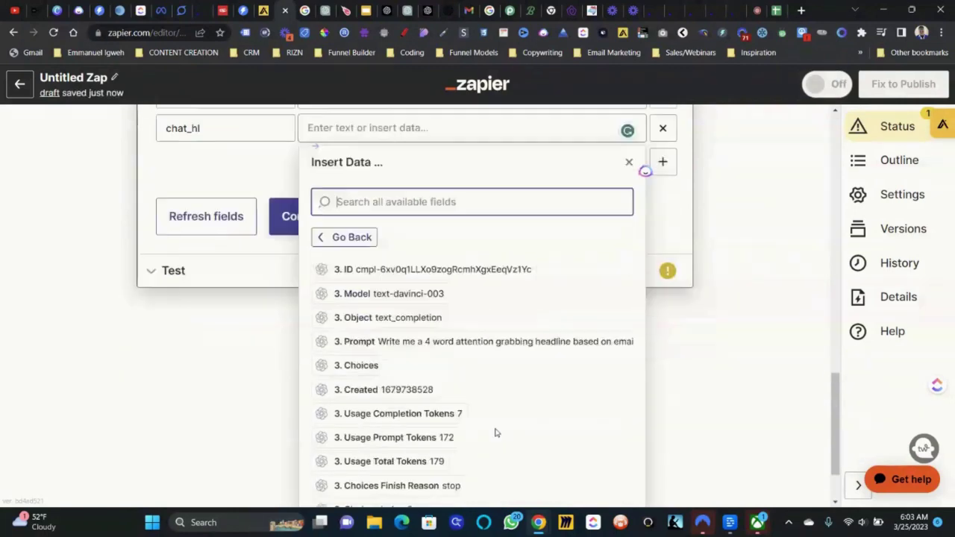
pyautogui.scroll(-1, 495, 432)
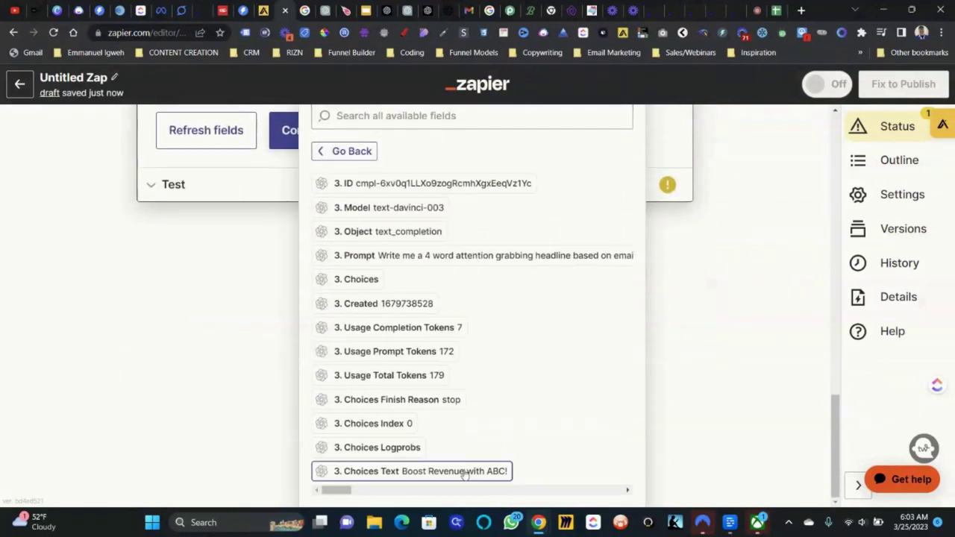
pyautogui.click(464, 467)
pyautogui.click(224, 343)
# - Continue and test the Instantly action, sending the lead to Instantly
pyautogui.scroll(-1, 224, 346)
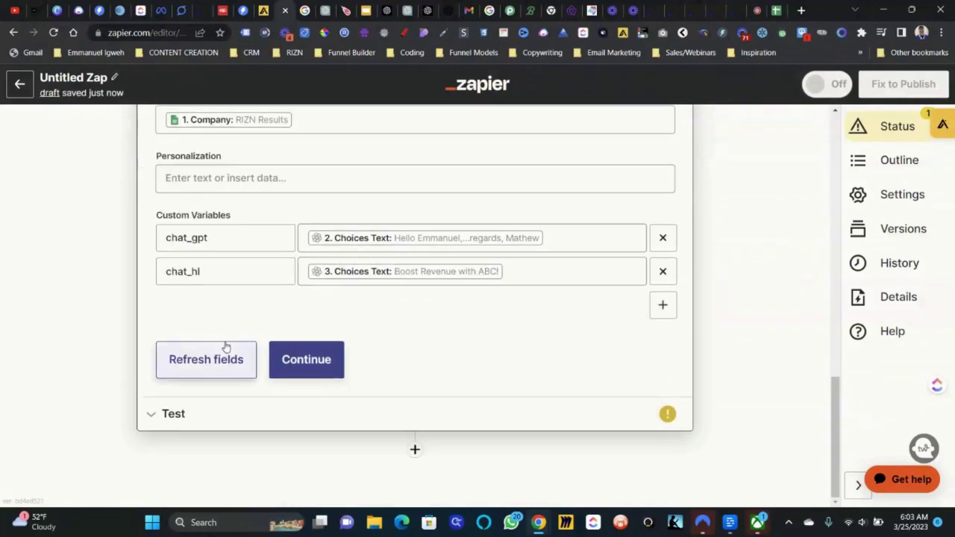
pyautogui.click(306, 358)
pyautogui.click(284, 394)
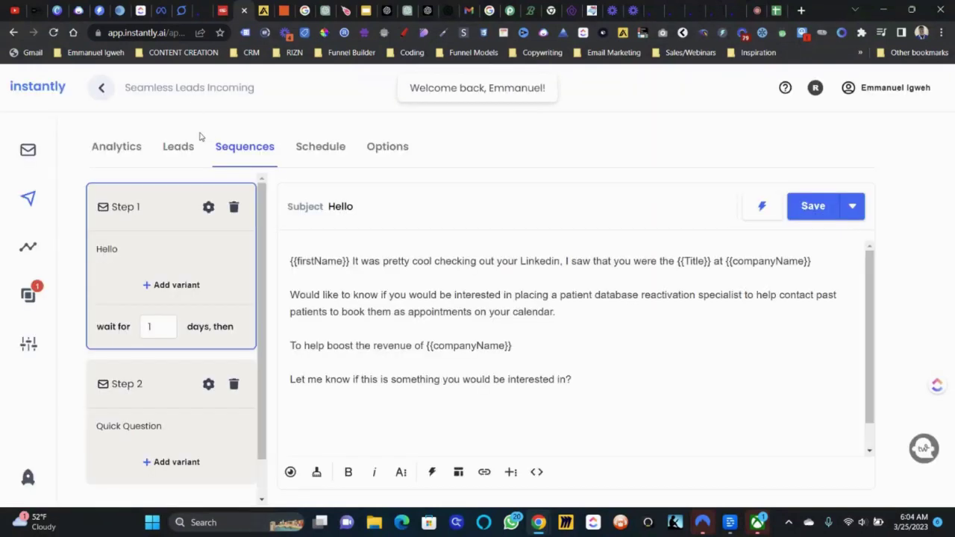
pyautogui.click(188, 147)
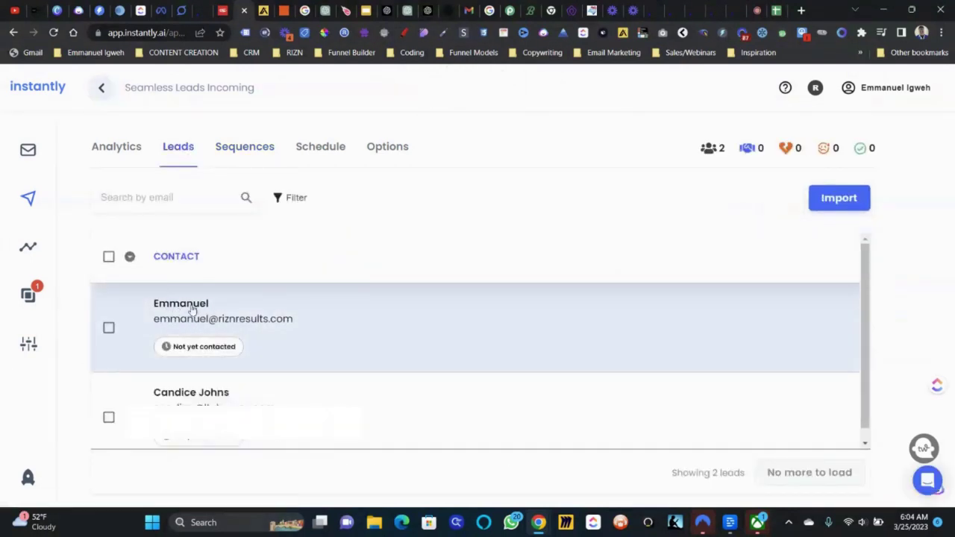
pyautogui.click(190, 307)
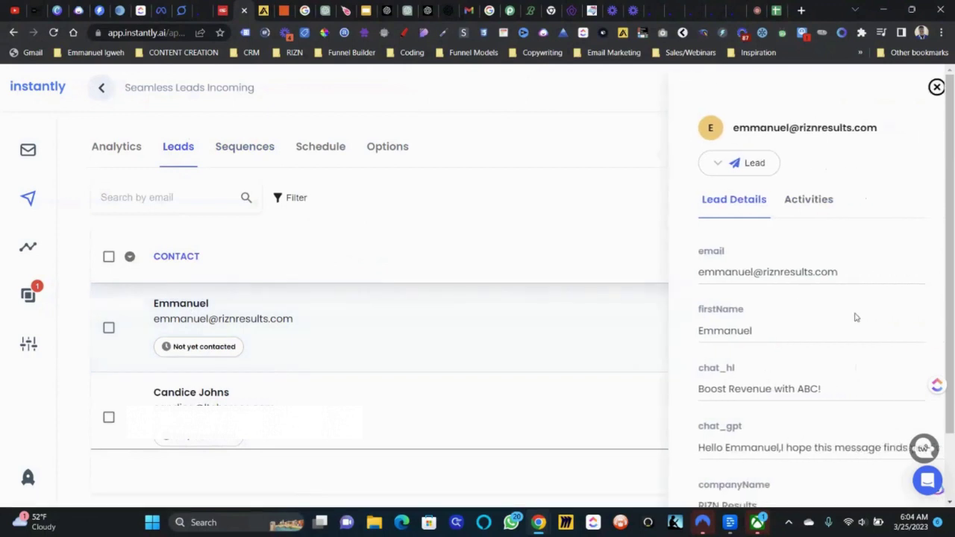
pyautogui.scroll(-1, 851, 313)
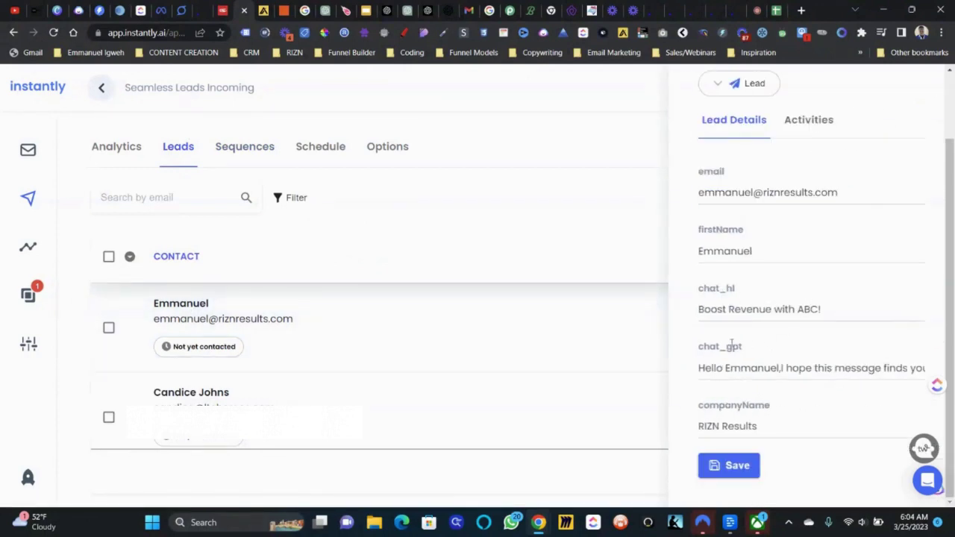
pyautogui.click(251, 149)
pyautogui.click(252, 149)
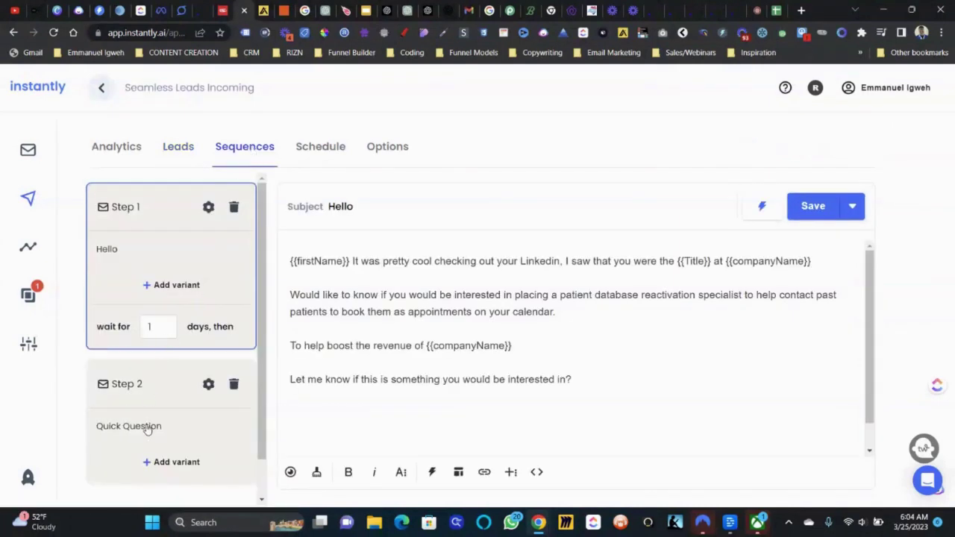
# - Replace Step 2's Quick Question subject with {{chat_hl}}
pyautogui.click(147, 430)
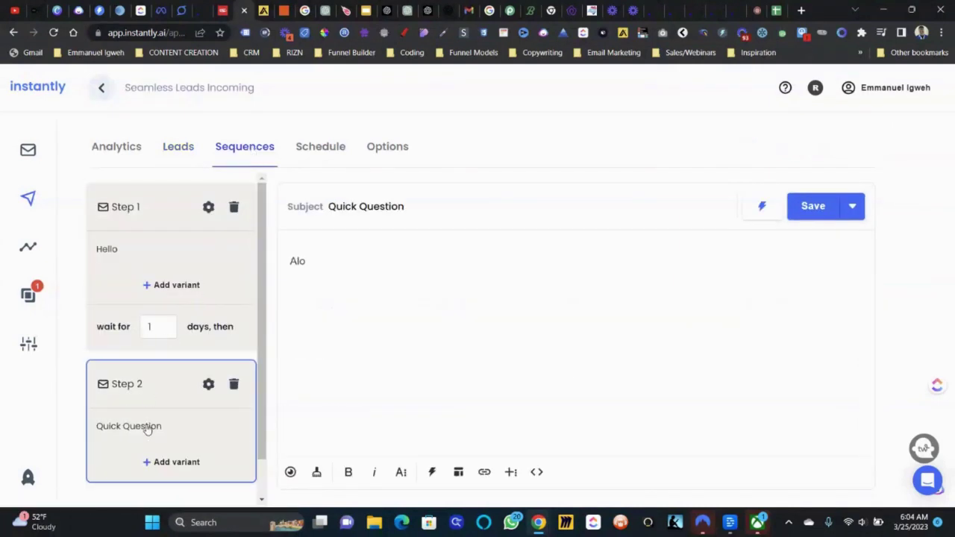
pyautogui.tripleClick(349, 212)
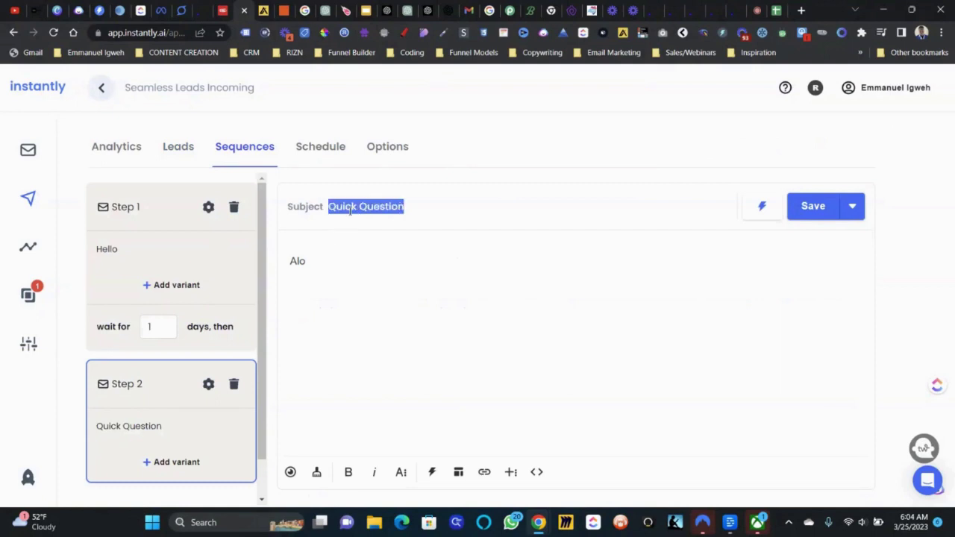
pyautogui.press('BackSpace')
pyautogui.write('{{chat_hi}}')
# - Replace the entire Step 2 email body with {{chat_gpt}}
pyautogui.click(335, 251)
pyautogui.hotkey('ctrl', 'a')
pyautogui.write('{{chat')
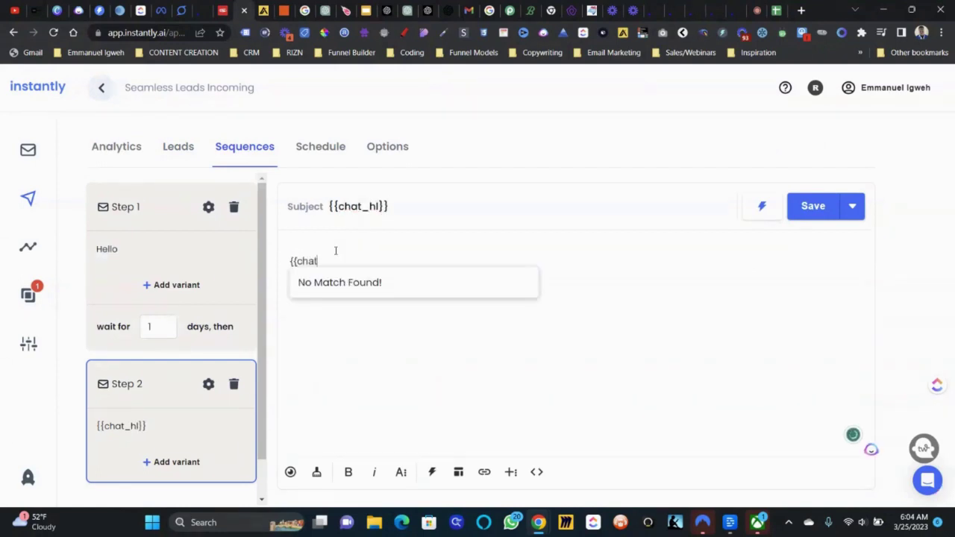
pyautogui.write('_gpt}}')
# - Preview the Step 2 email and scroll through its 'Boost Revenue with ABC!' subject and AI-written body
pyautogui.click(291, 472)
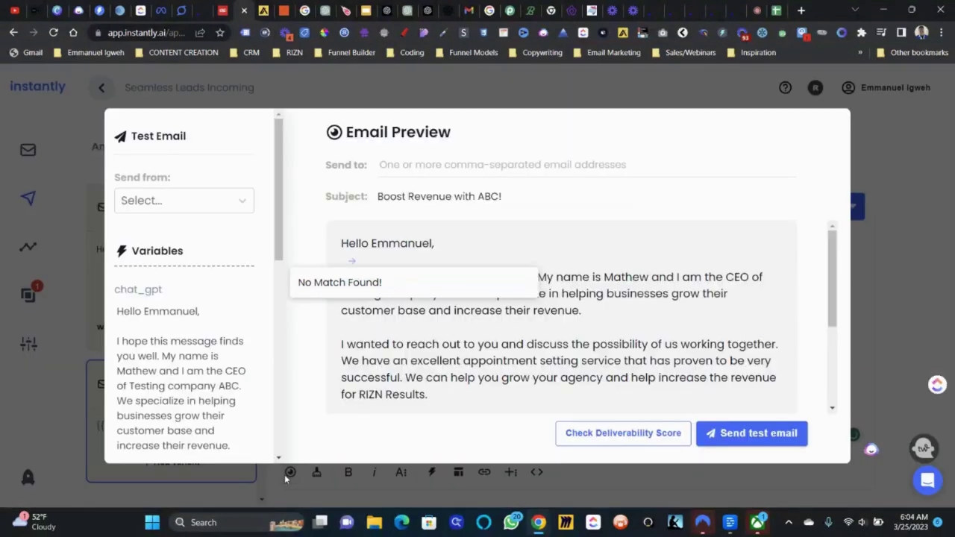
pyautogui.scroll(-3, 615, 276)
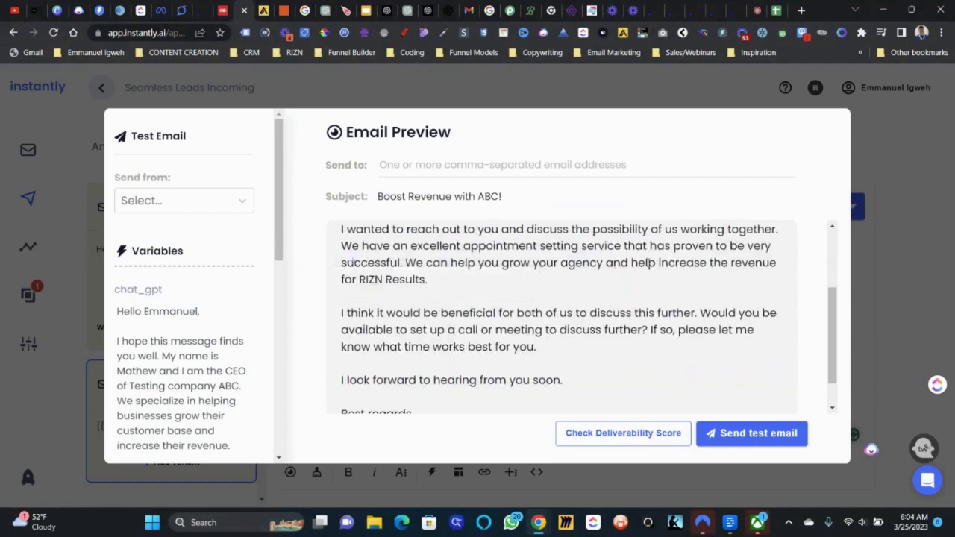
pyautogui.scroll(3, 597, 268)
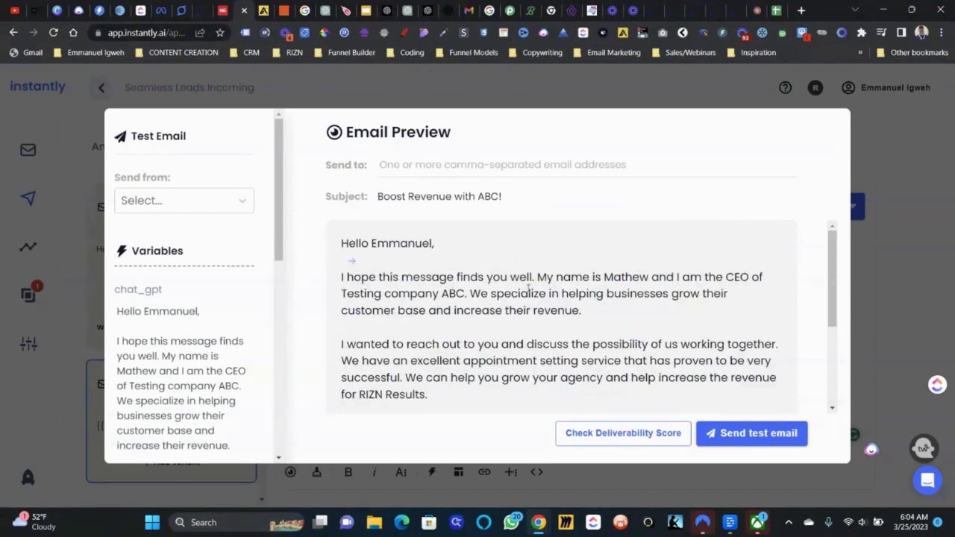
pyautogui.scroll(-1, 528, 288)
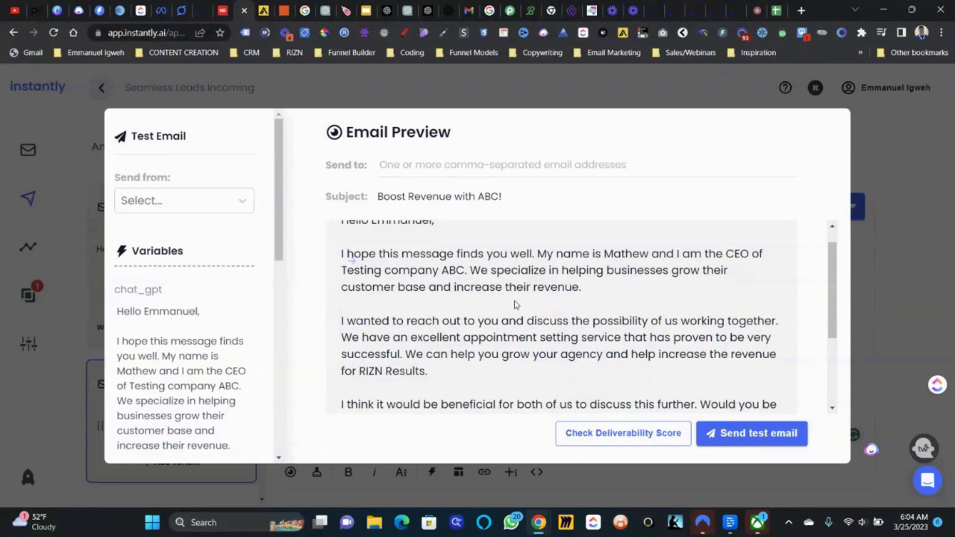
pyautogui.scroll(-2, 752, 284)
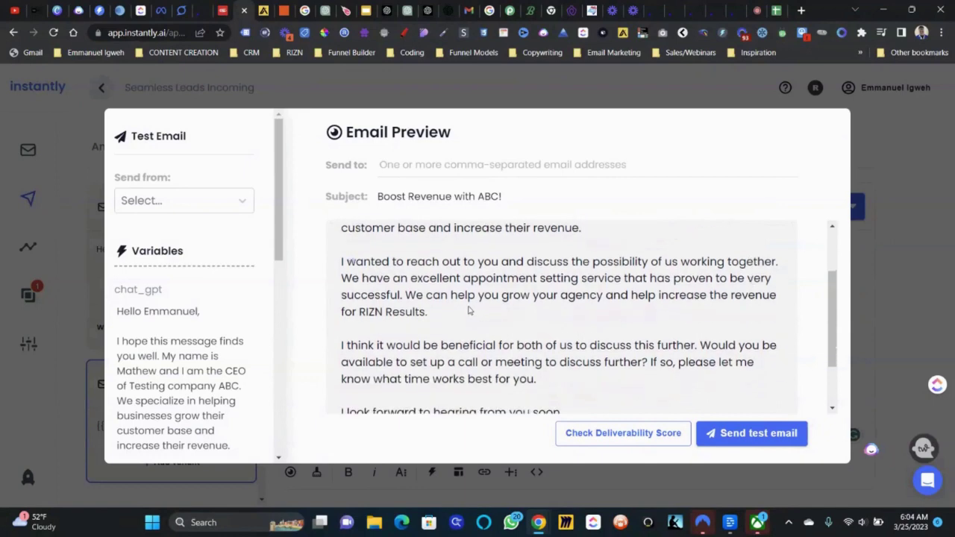
pyautogui.scroll(-3, 502, 264)
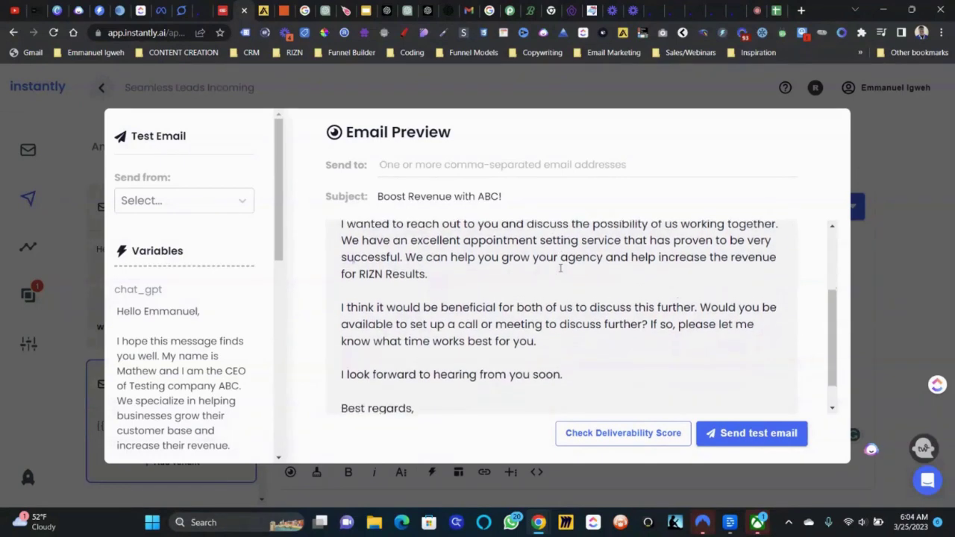
pyautogui.scroll(2, 560, 268)
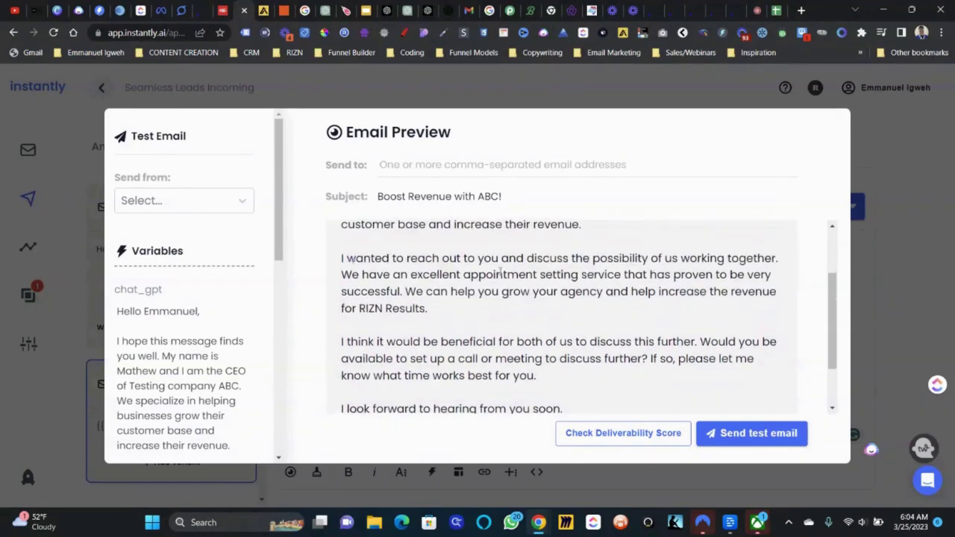
pyautogui.scroll(-3, 574, 277)
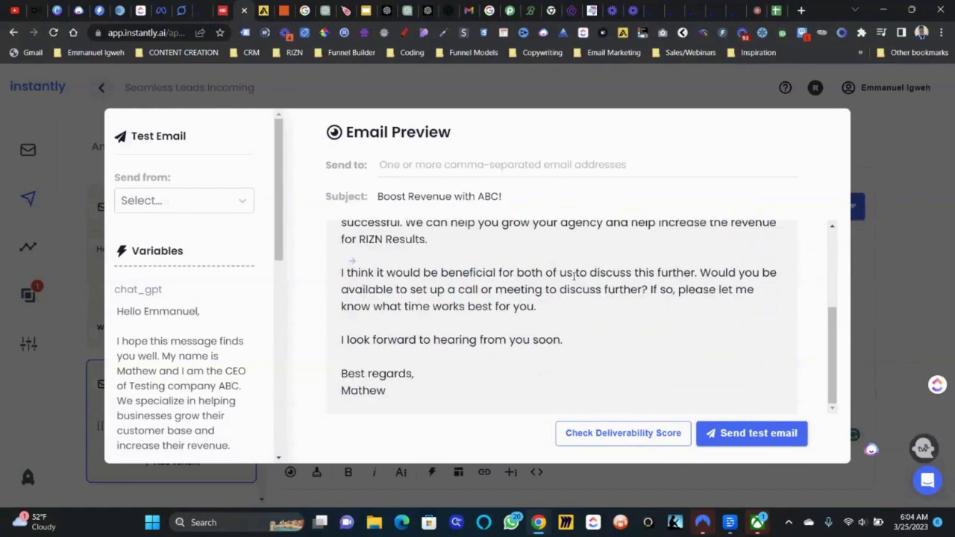